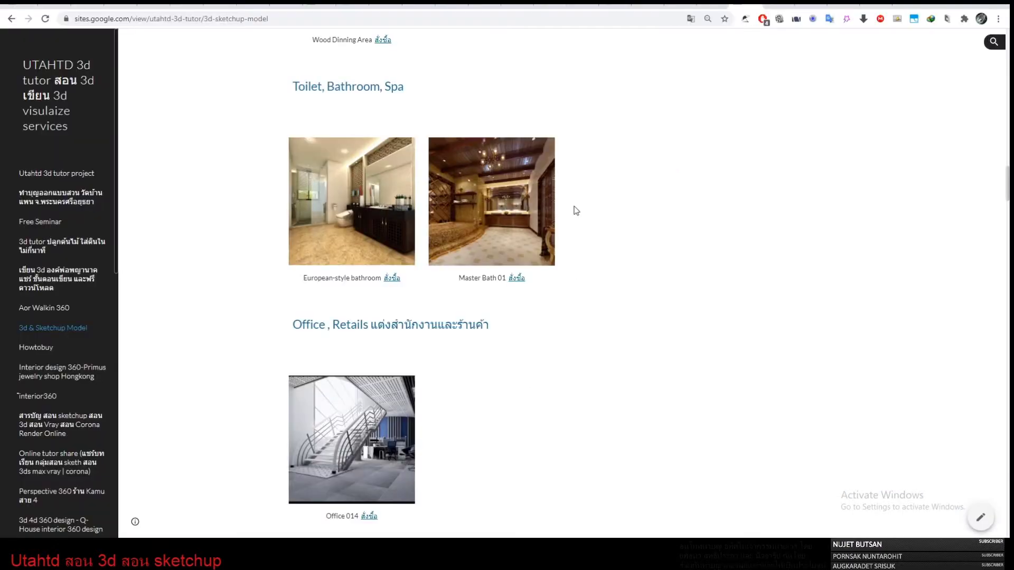
# Step: Browse down and back up through the 3d & Sketchup Model gallery sections
pyautogui.scroll(-4, 572, 208)
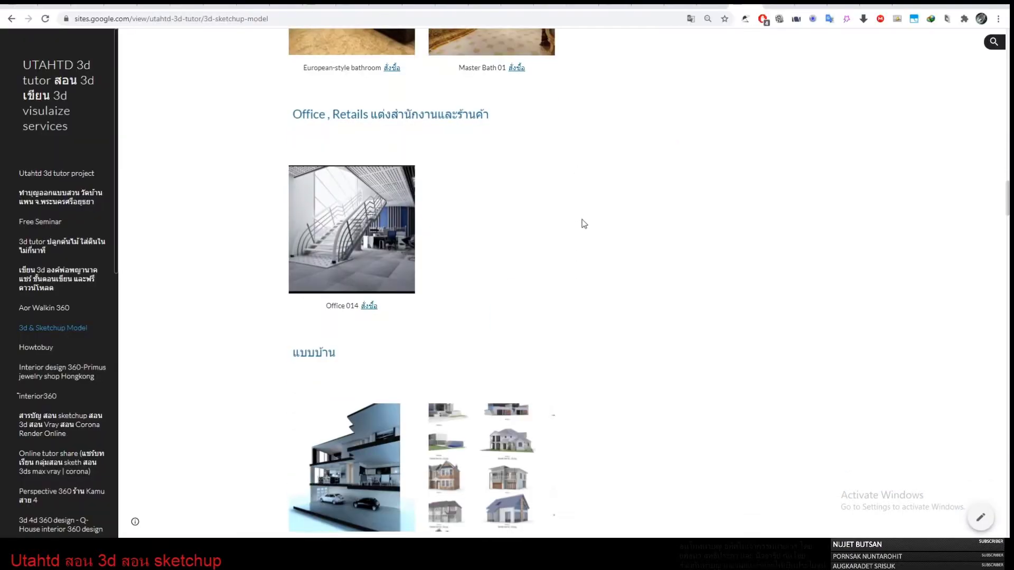
pyautogui.scroll(-4, 581, 222)
pyautogui.scroll(-4, 731, 343)
pyautogui.scroll(-2, 723, 343)
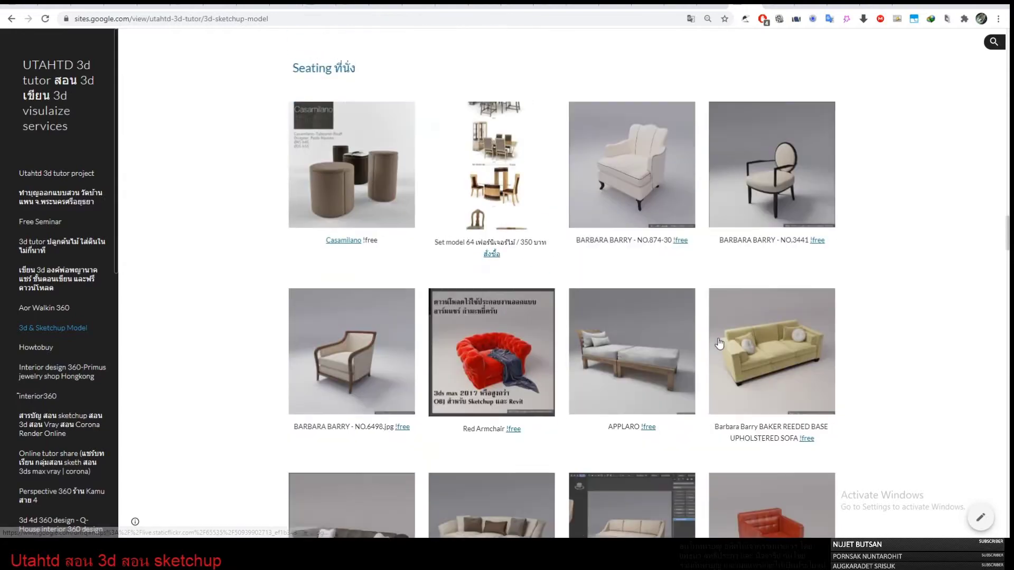
pyautogui.scroll(-3, 719, 344)
pyautogui.scroll(-4, 718, 344)
pyautogui.scroll(-3, 710, 340)
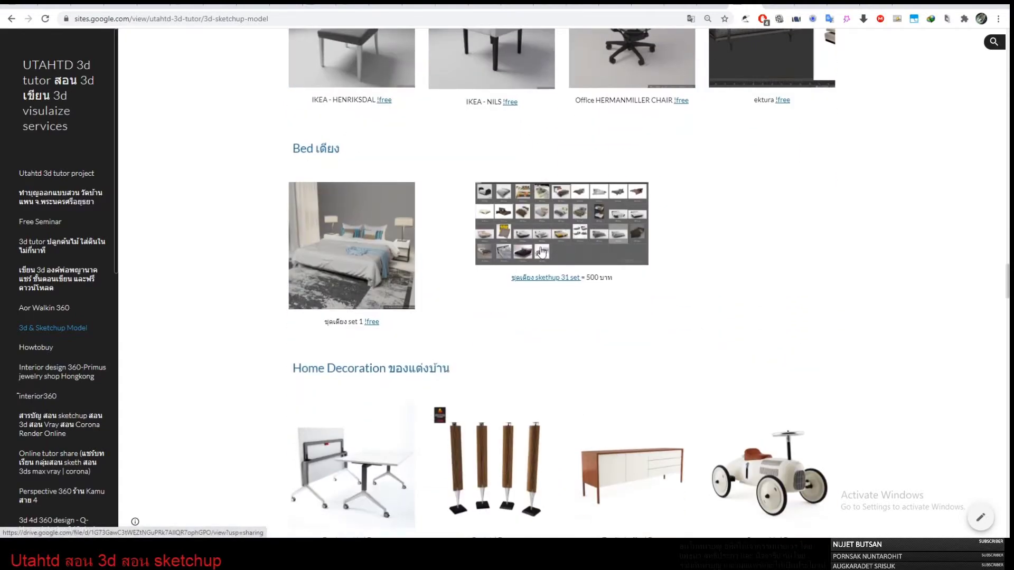
pyautogui.scroll(-3, 819, 438)
pyautogui.scroll(-6, 824, 439)
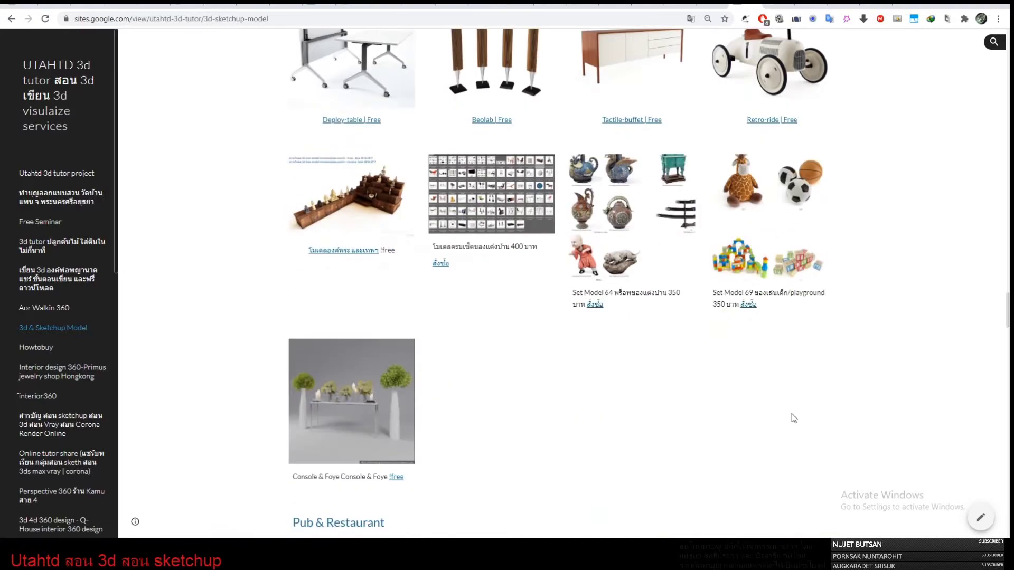
pyautogui.scroll(-4, 708, 414)
pyautogui.scroll(-3, 663, 409)
pyautogui.scroll(-2, 663, 410)
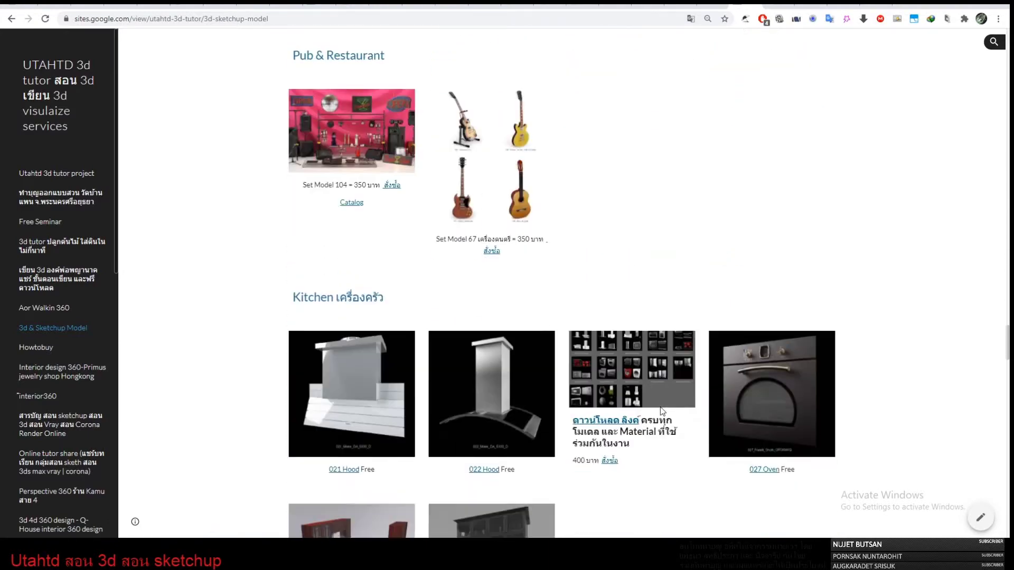
pyautogui.scroll(-6, 663, 411)
pyautogui.scroll(-1, 662, 410)
pyautogui.scroll(-3, 661, 410)
pyautogui.scroll(4, 687, 408)
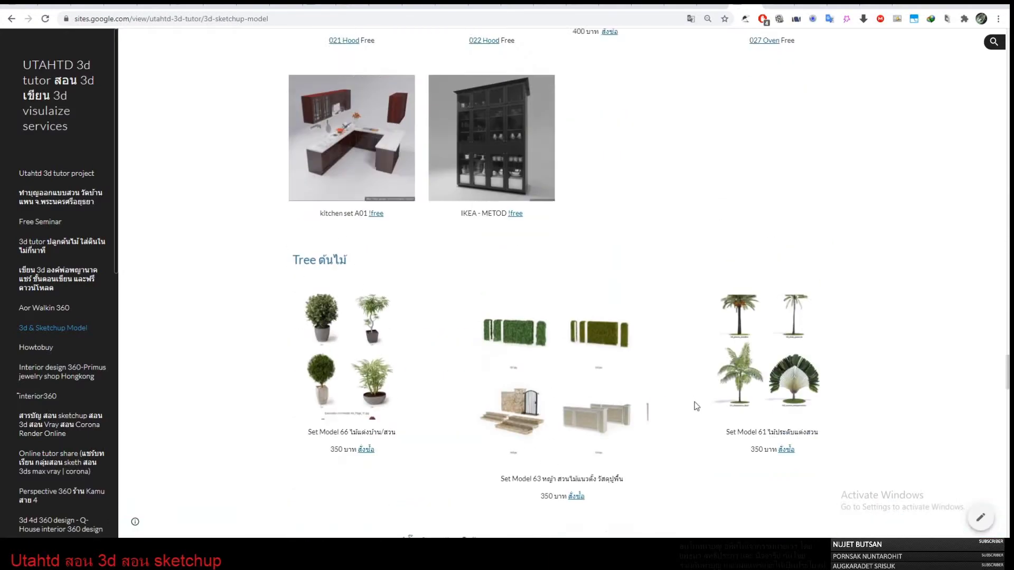
pyautogui.scroll(-5, 693, 408)
pyautogui.scroll(-2, 691, 409)
pyautogui.scroll(-5, 682, 410)
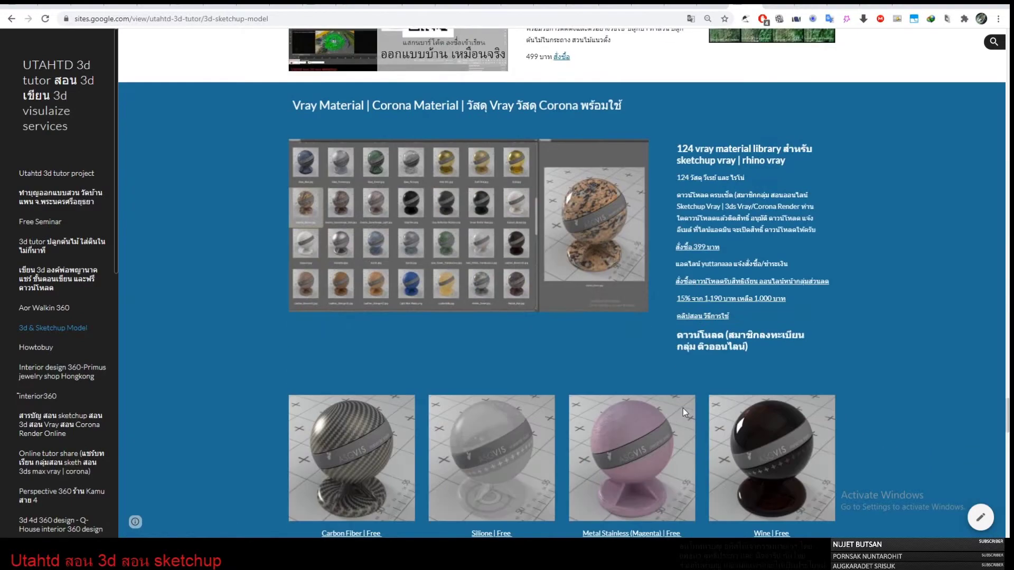
pyautogui.scroll(3, 683, 407)
pyautogui.scroll(6, 683, 409)
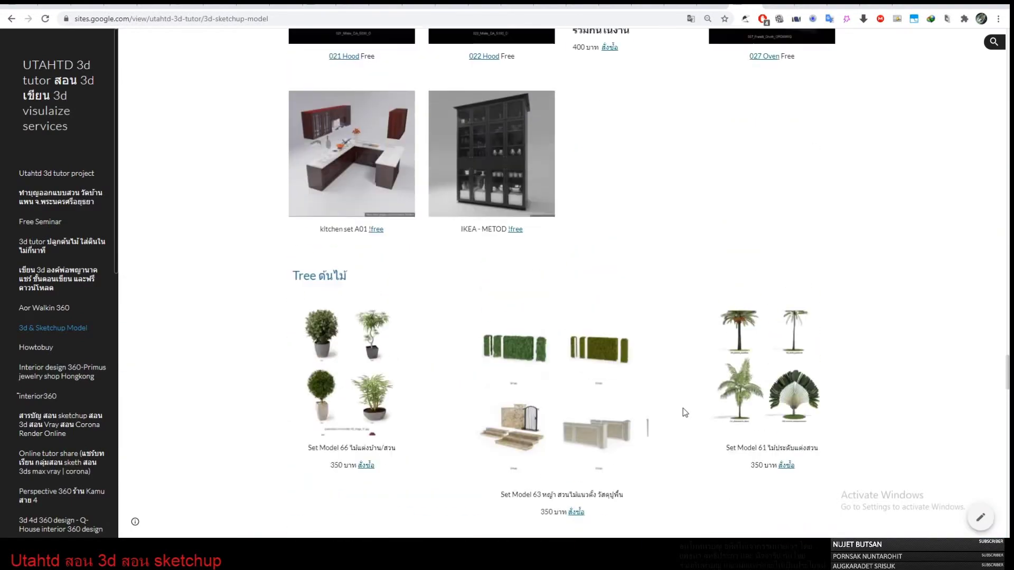
pyautogui.scroll(5, 684, 412)
pyautogui.scroll(5, 685, 412)
pyautogui.scroll(1, 683, 410)
pyautogui.scroll(8, 683, 410)
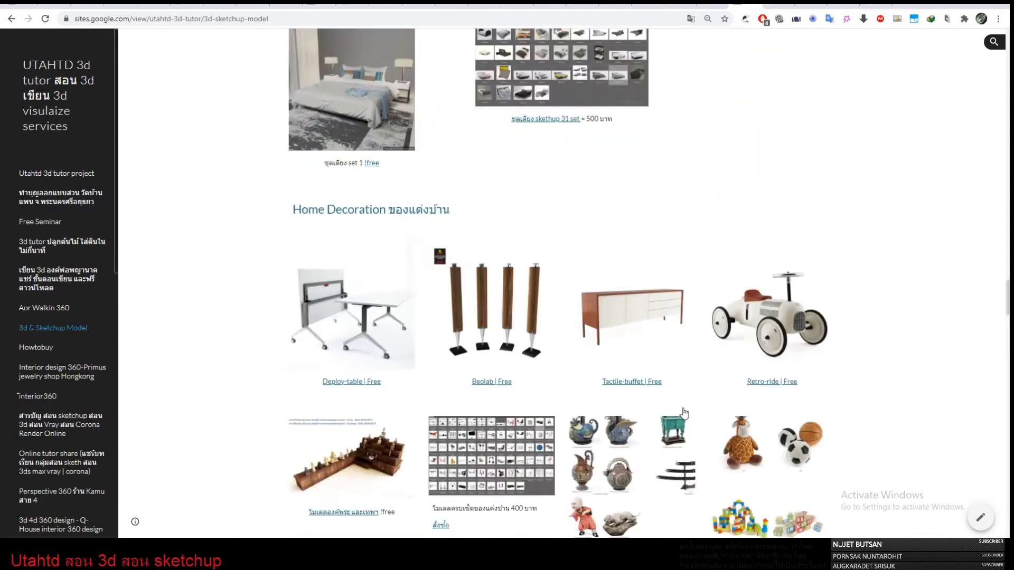
pyautogui.scroll(5, 683, 412)
pyautogui.scroll(5, 683, 413)
pyautogui.scroll(5, 681, 412)
pyautogui.scroll(10, 676, 408)
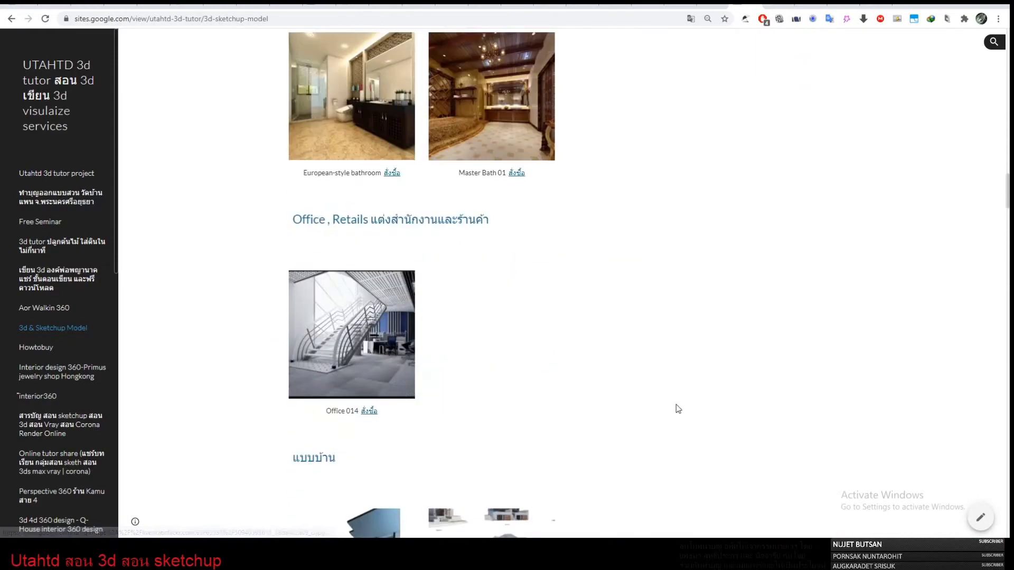
pyautogui.scroll(4, 677, 409)
pyautogui.scroll(5, 678, 409)
# Step: Minimize the browser and scroll the course notes with the model-library link
pyautogui.click(952, 5)
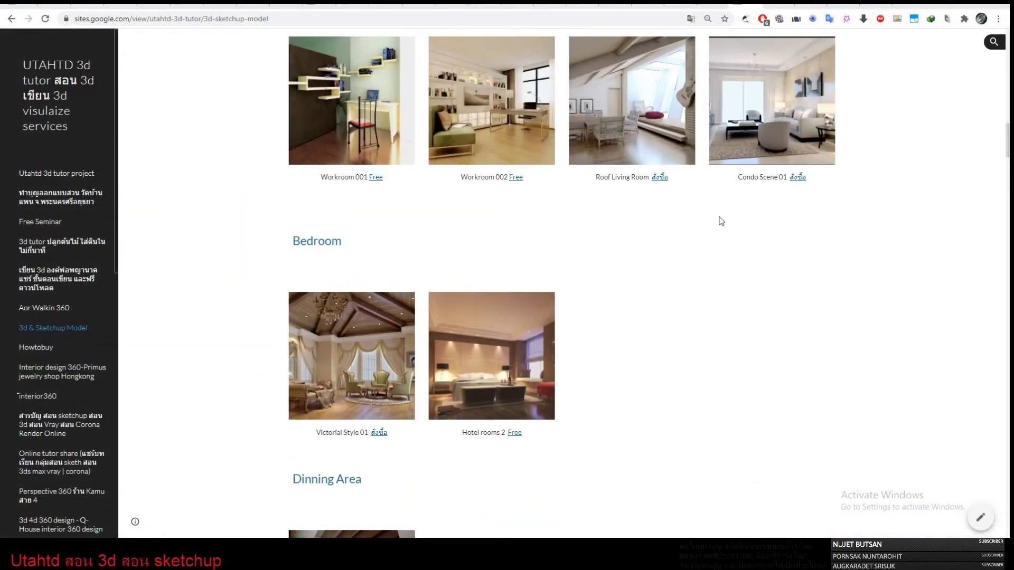
pyautogui.scroll(1, 721, 221)
pyautogui.scroll(4, 722, 221)
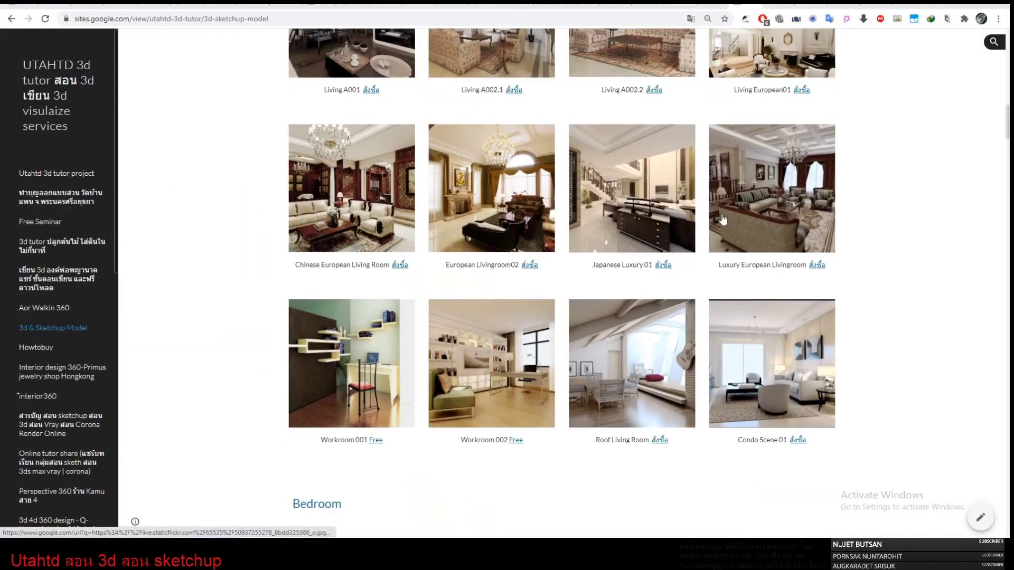
pyautogui.scroll(4, 723, 219)
pyautogui.scroll(-6, 722, 219)
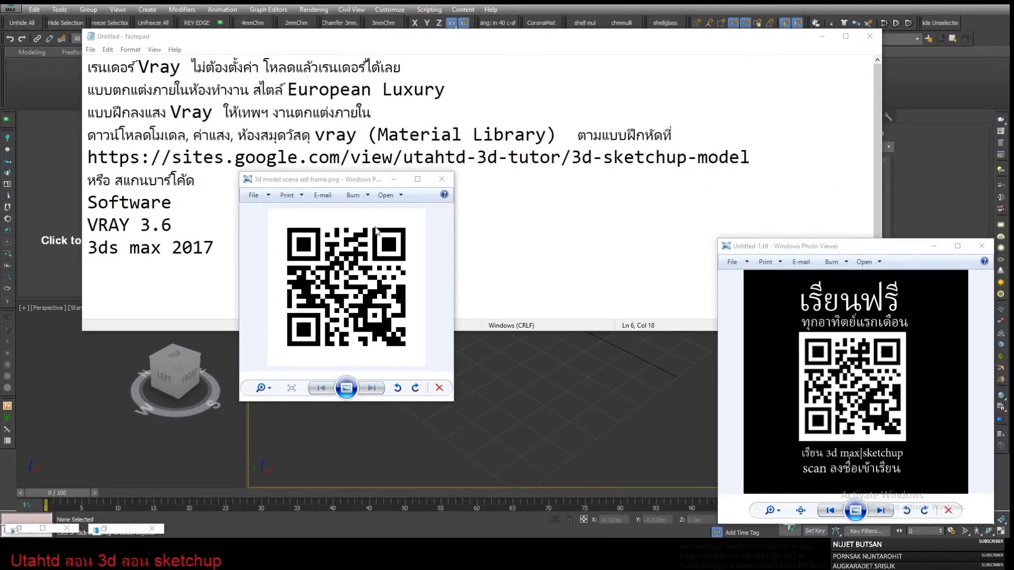
# Step: Move the QR code viewer below the notes, highlight the website address, then move the viewer back
pyautogui.moveTo(338, 180); pyautogui.dragTo(323, 347)
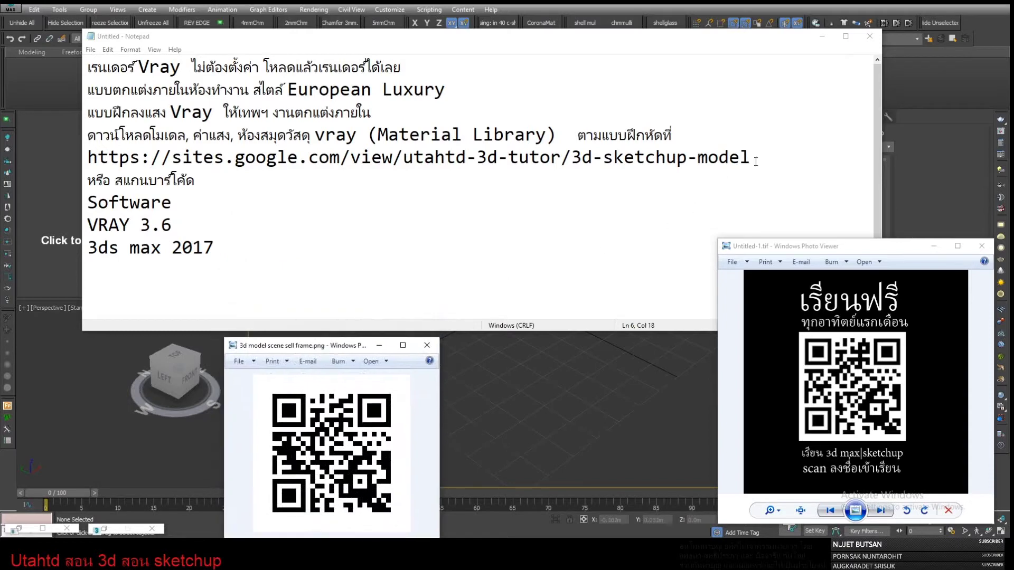
pyautogui.moveTo(752, 160); pyautogui.dragTo(88, 164)
pyautogui.click(614, 159)
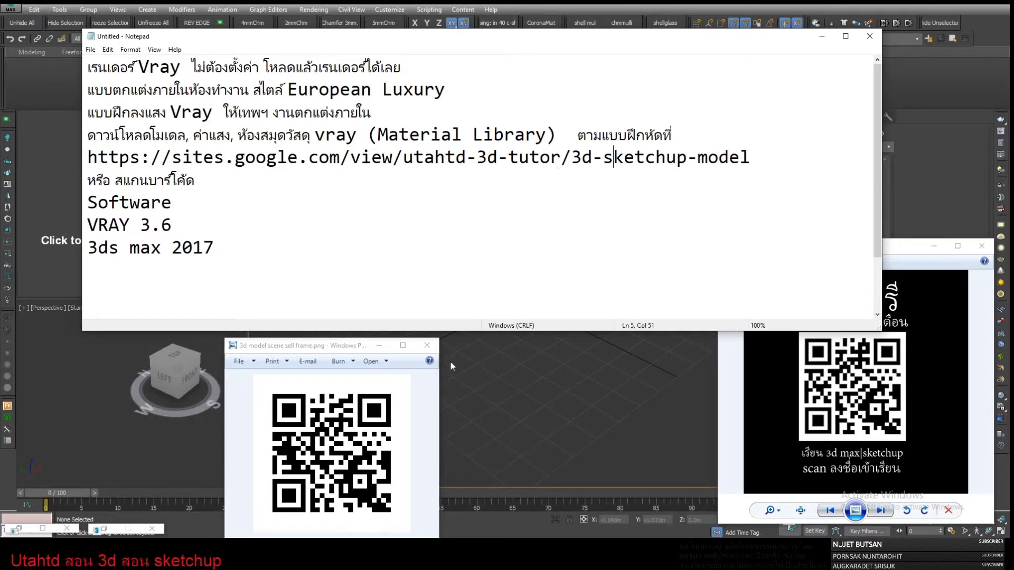
pyautogui.moveTo(331, 351)
pyautogui.mouseDown()
pyautogui.moveTo(321, 228)
pyautogui.moveTo(348, 196)
pyautogui.mouseUp()
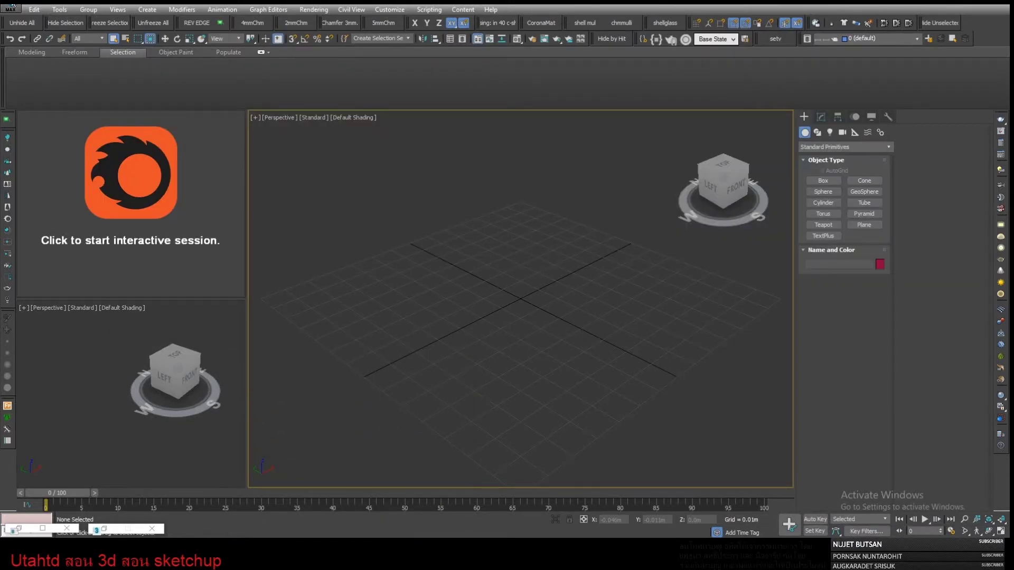
# Step: Open the study scene from Recent Documents, accepting its Gamma & LUT and dismissing the Isolate warning
pyautogui.click(11, 6)
pyautogui.click(149, 61)
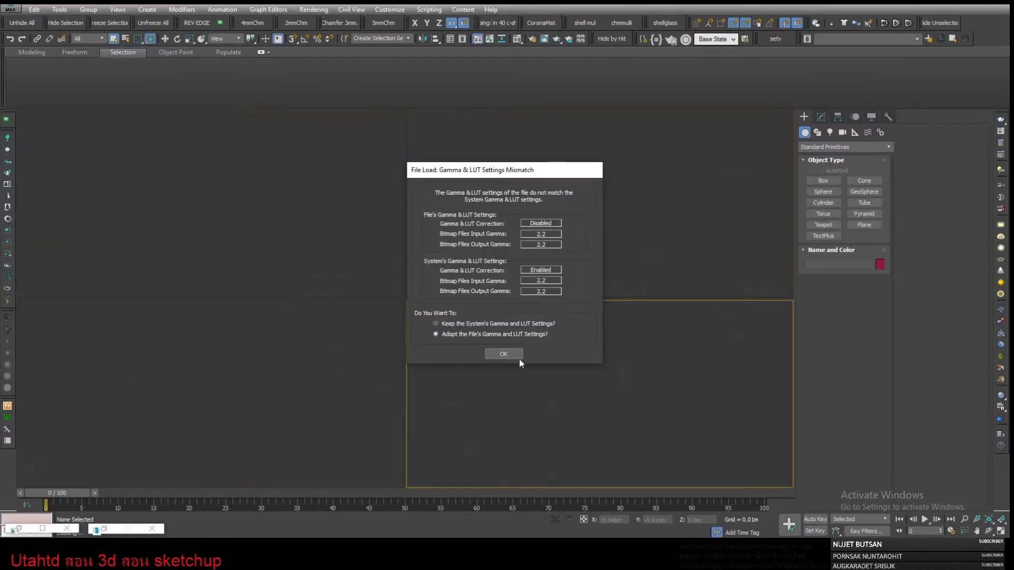
pyautogui.click(510, 358)
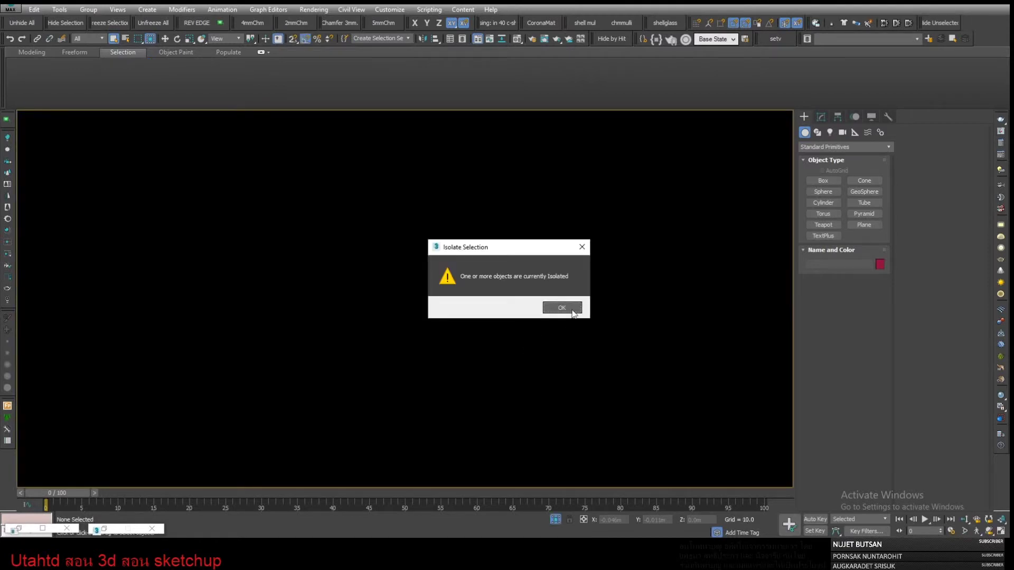
pyautogui.click(564, 308)
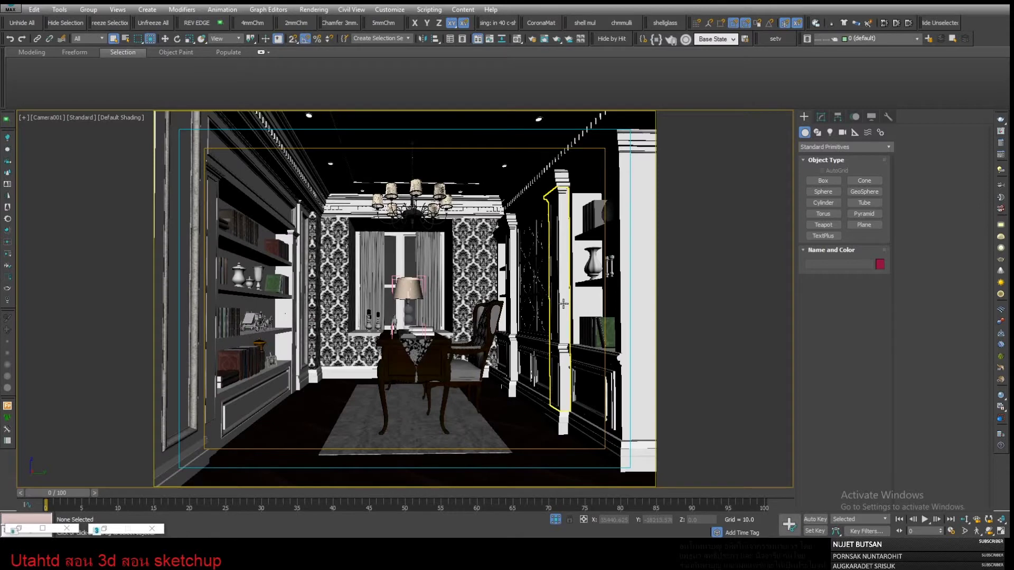
# Step: Review the GI tab's Irradiance map and Light cache rollouts, then close and reopen Render Setup
pyautogui.click(531, 36)
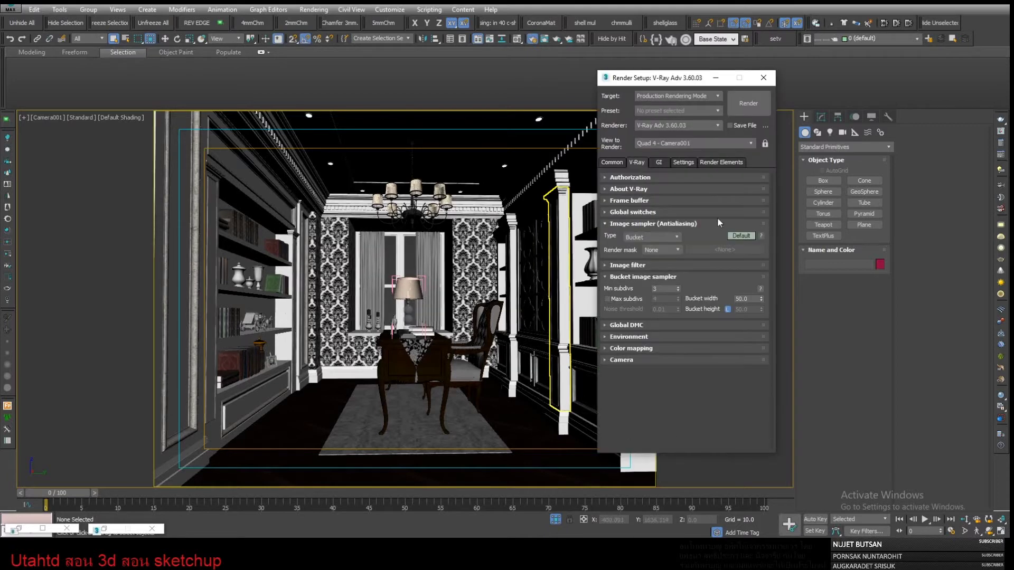
pyautogui.click(660, 163)
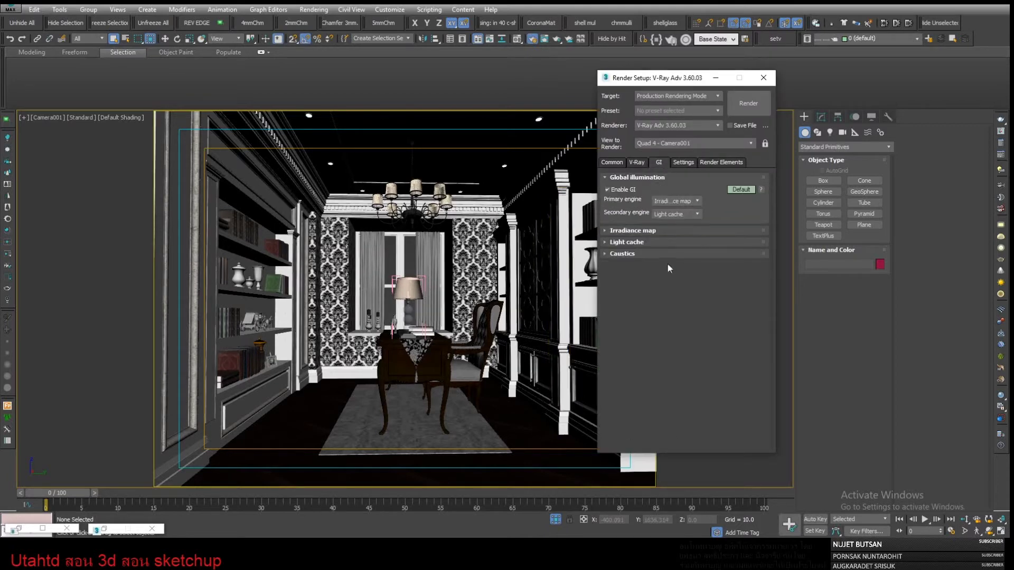
pyautogui.click(654, 232)
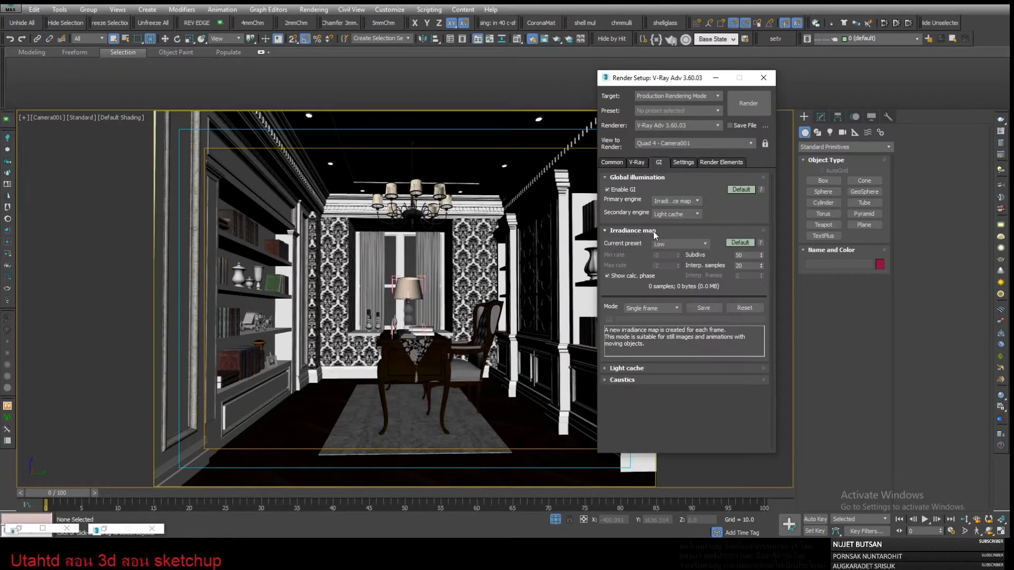
pyautogui.click(648, 368)
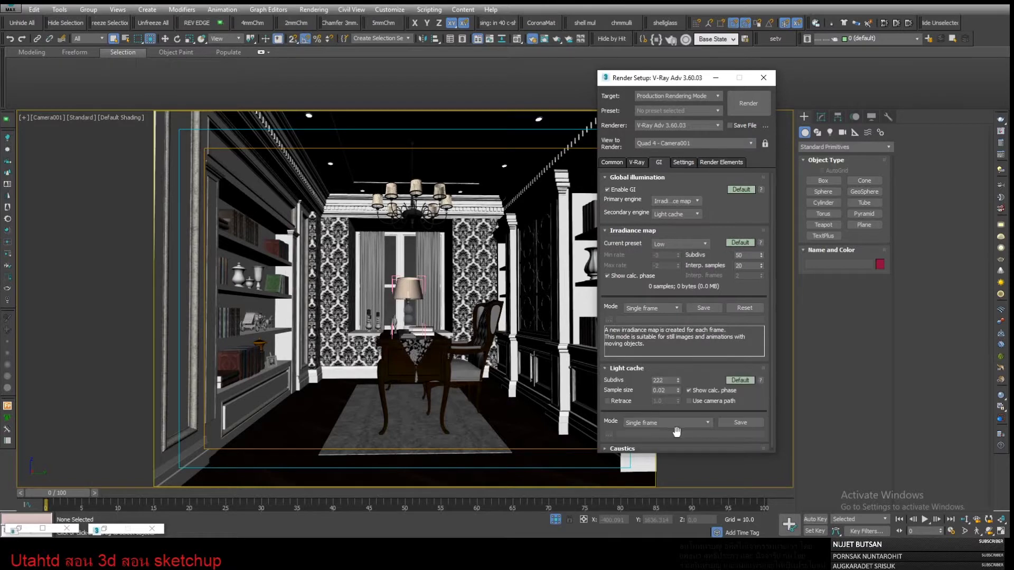
pyautogui.click(638, 162)
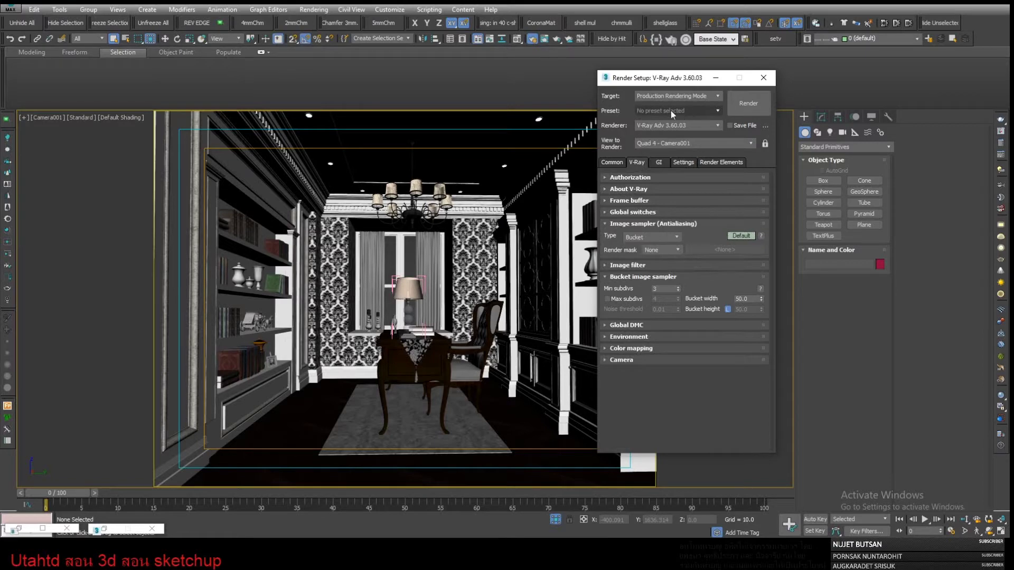
pyautogui.click(763, 78)
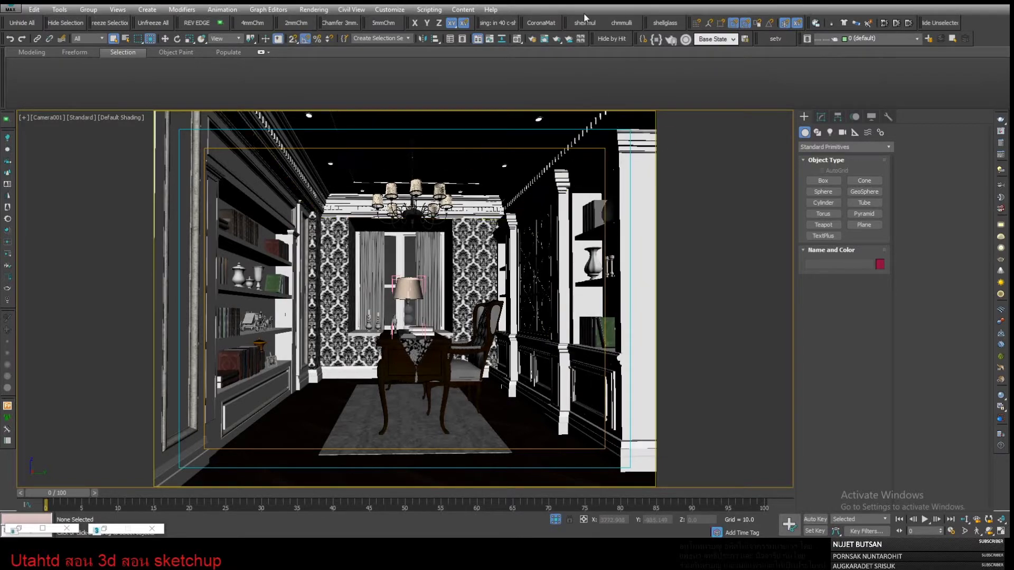
pyautogui.click(534, 41)
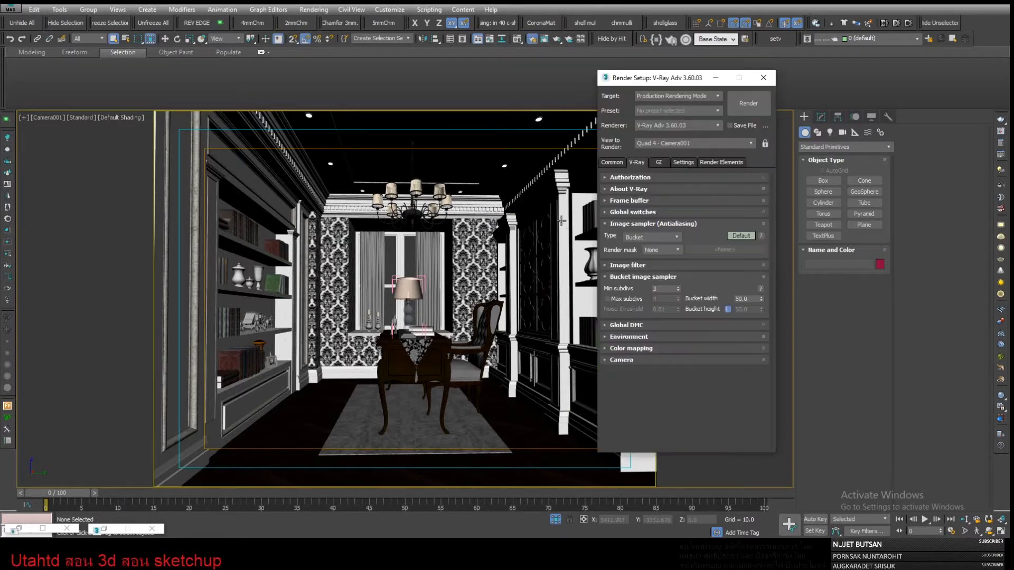
# Step: Start Preset > Load Preset in Render Setup, briefly checking the gallery page address in the browser
pyautogui.click(665, 109)
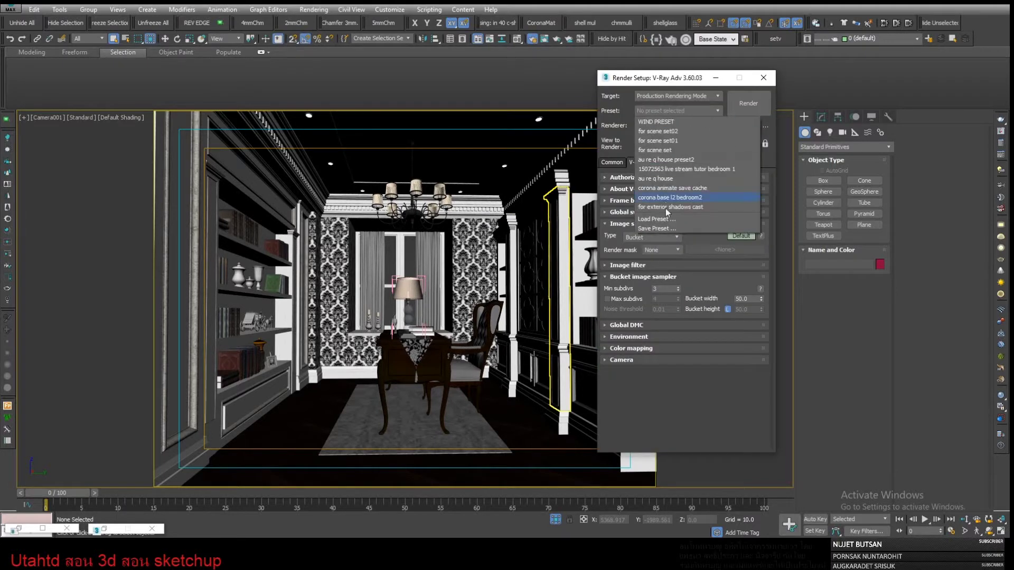
pyautogui.click(657, 220)
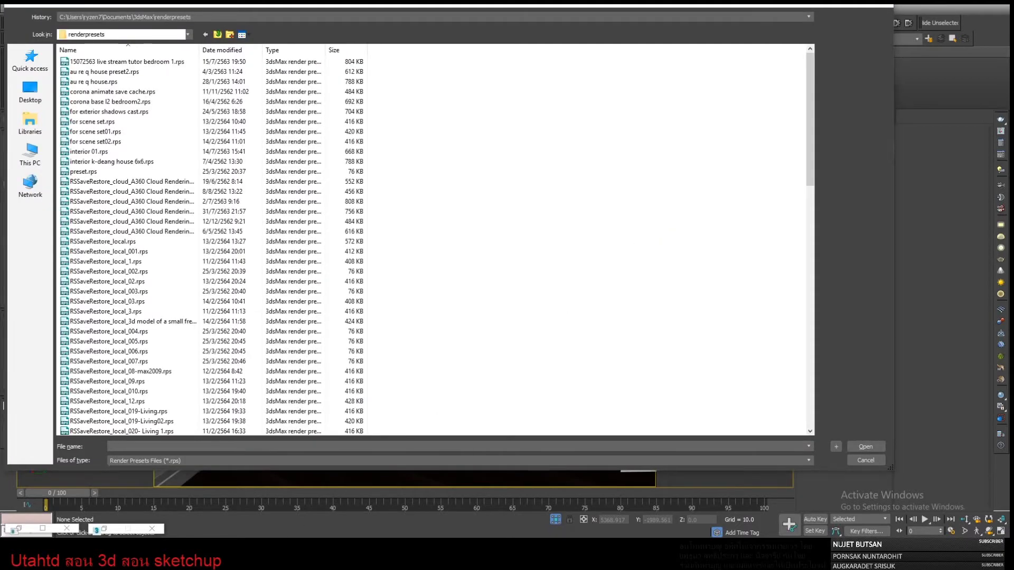
pyautogui.scroll(-6, 835, 280)
pyautogui.scroll(-4, 750, 338)
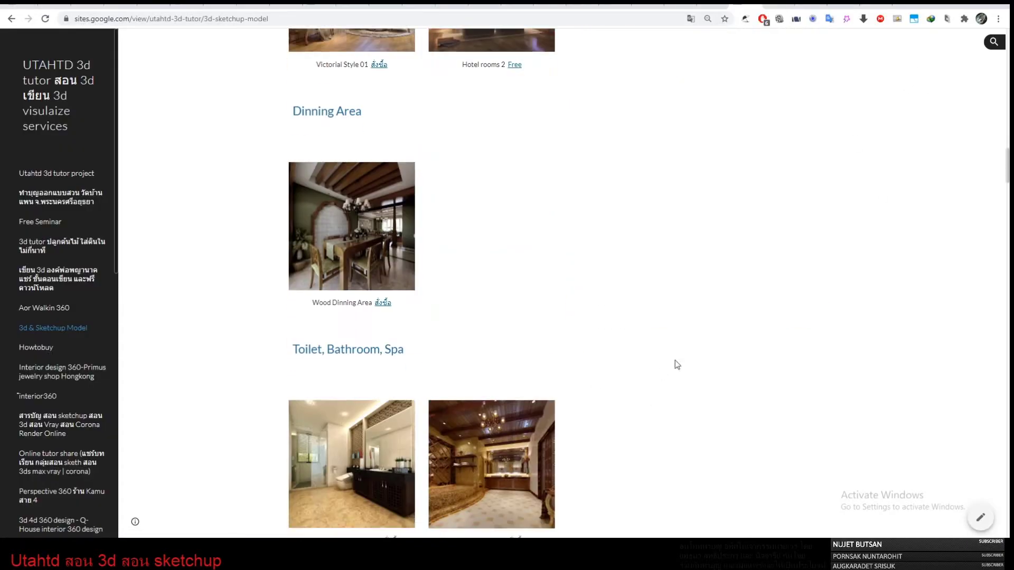
pyautogui.click(275, 21)
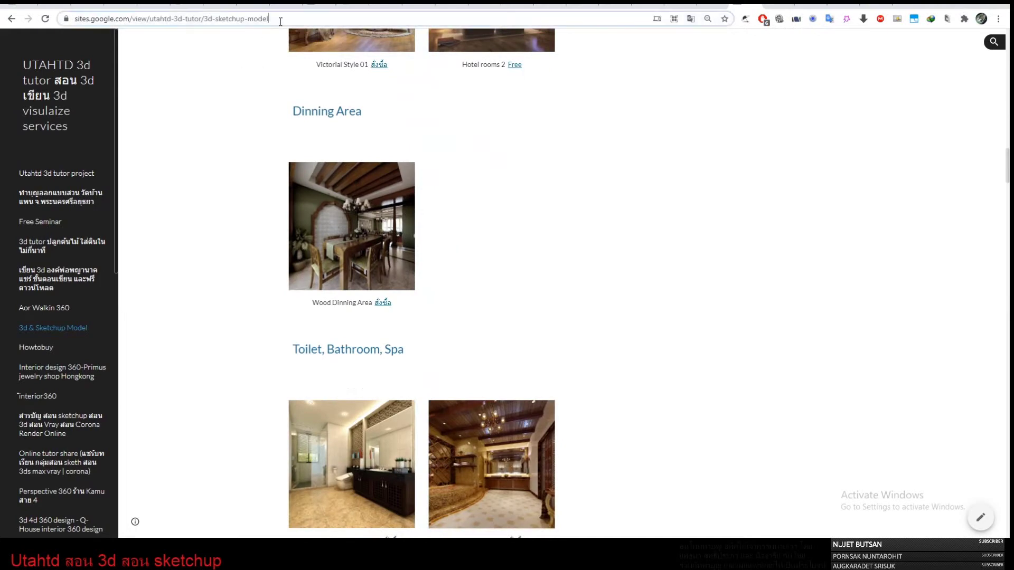
pyautogui.hotkey('alt', 'Tab')
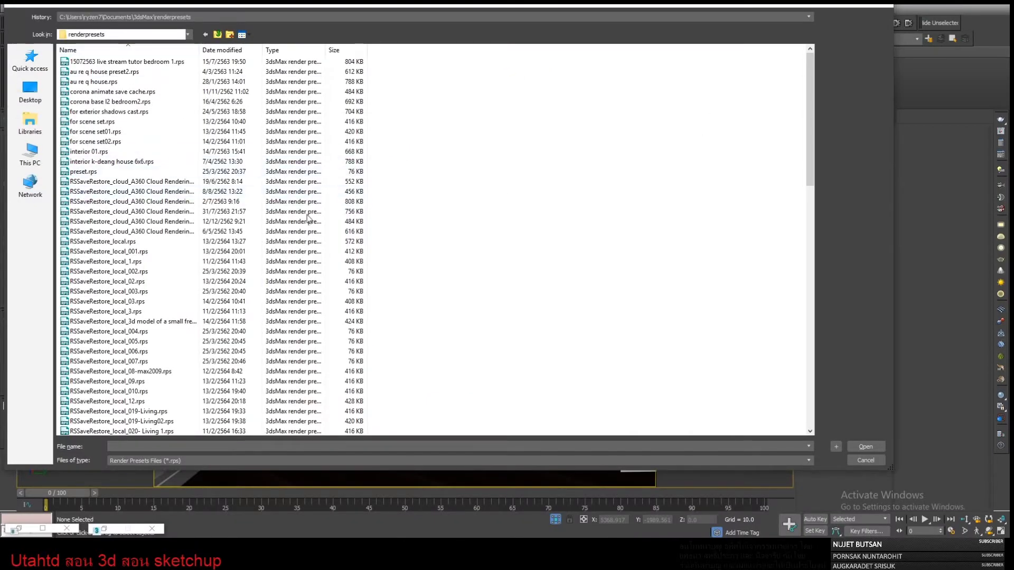
# Step: Stay in the renderpresets folder and open 'for scene set02.rps'
pyautogui.click(127, 34)
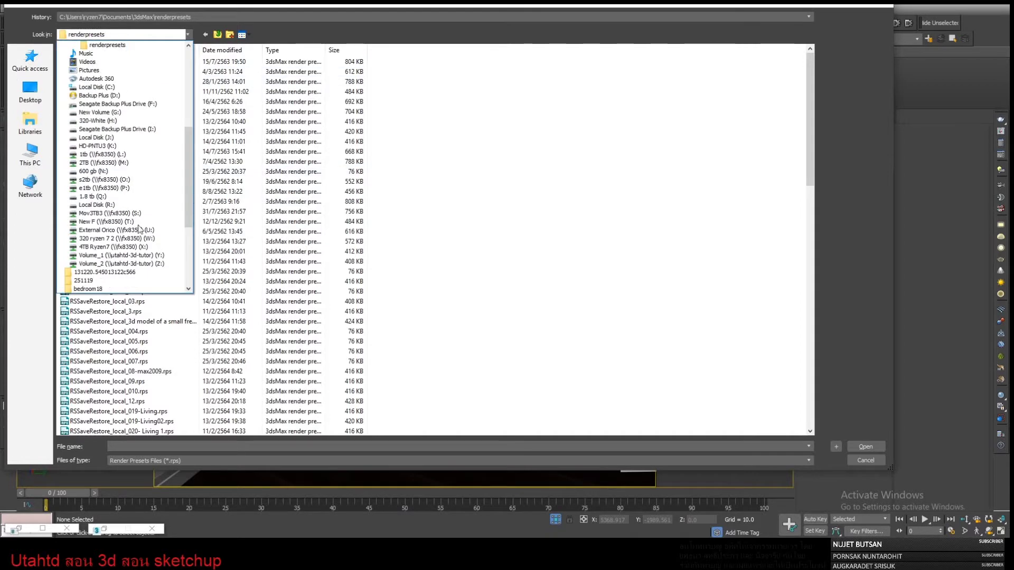
pyautogui.scroll(1, 173, 157)
pyautogui.scroll(1, 173, 157)
pyautogui.click(180, 36)
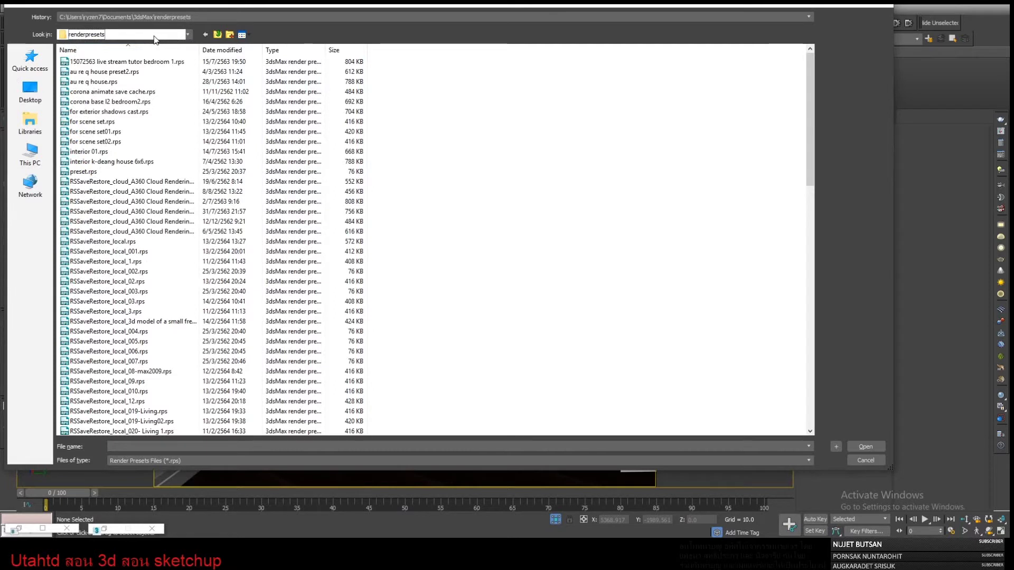
pyautogui.click(102, 141)
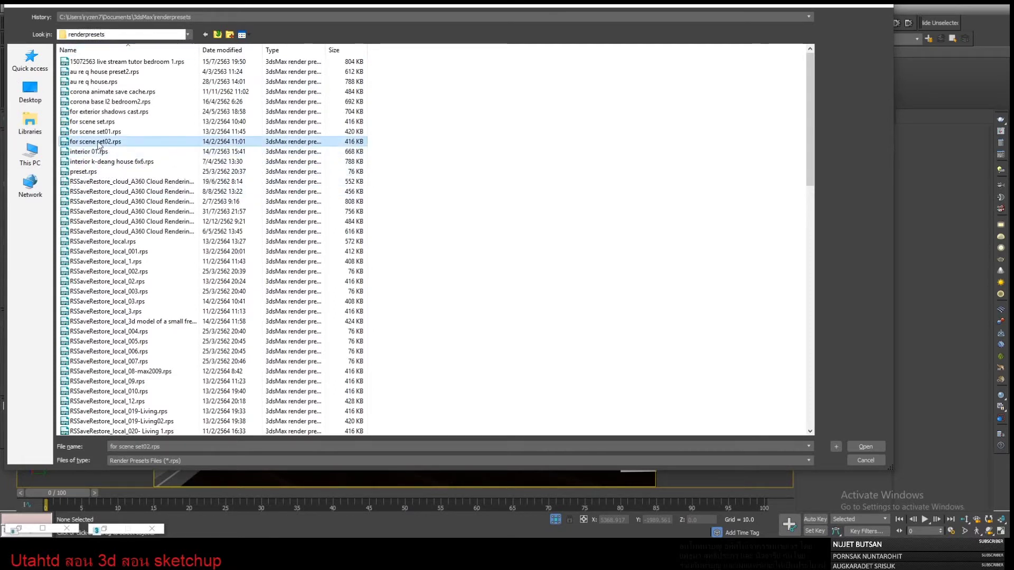
pyautogui.doubleClick(105, 141)
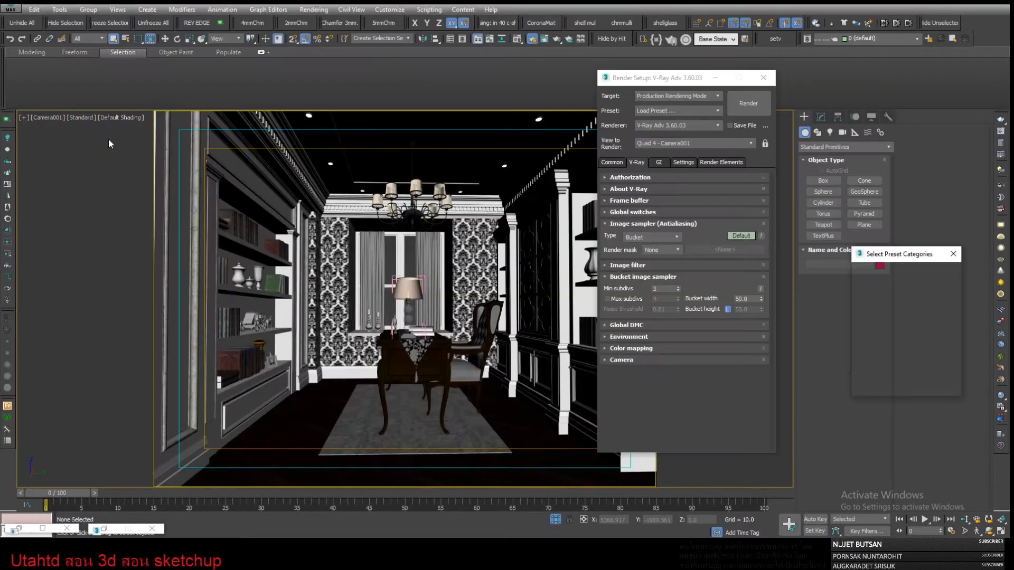
# Step: Load the preset with all categories selected
pyautogui.click(887, 387)
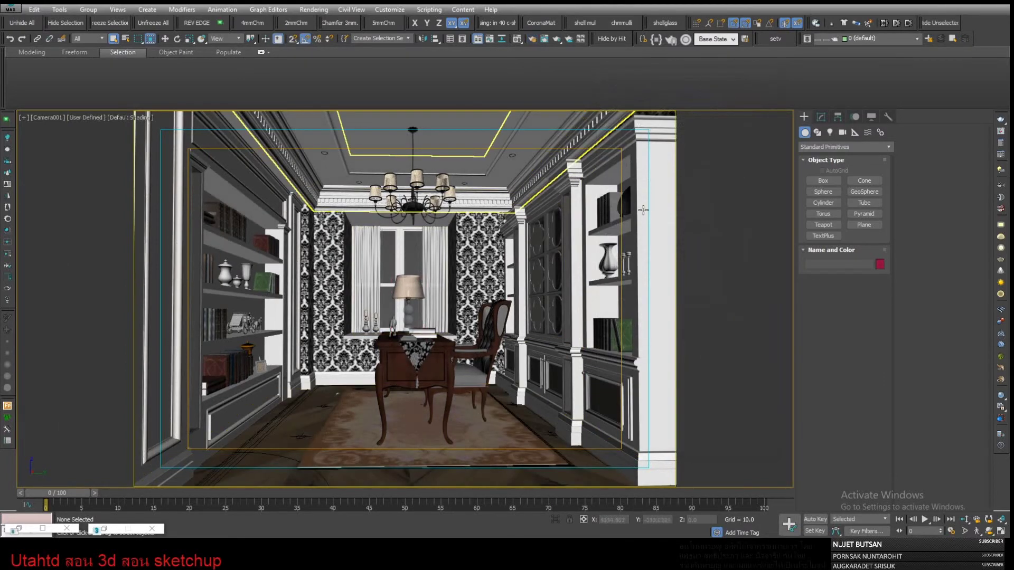
# Step: Render Camera001 in V-Ray and wait for the 700 x 486 frame to finish
pyautogui.click(557, 39)
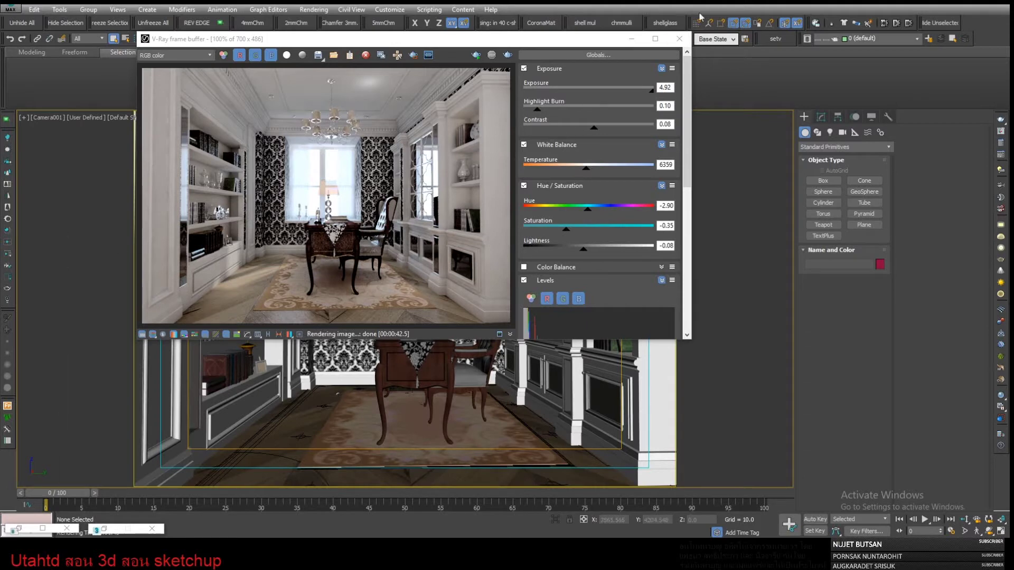
# Step: Close the frame buffer and bring up Render Setup's Common output size settings
pyautogui.click(632, 39)
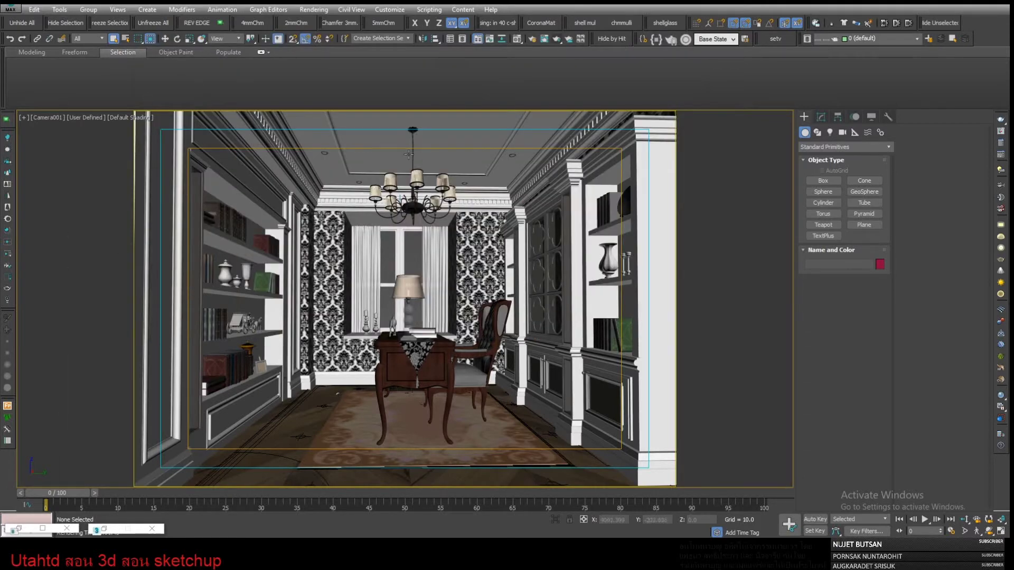
pyautogui.click(531, 40)
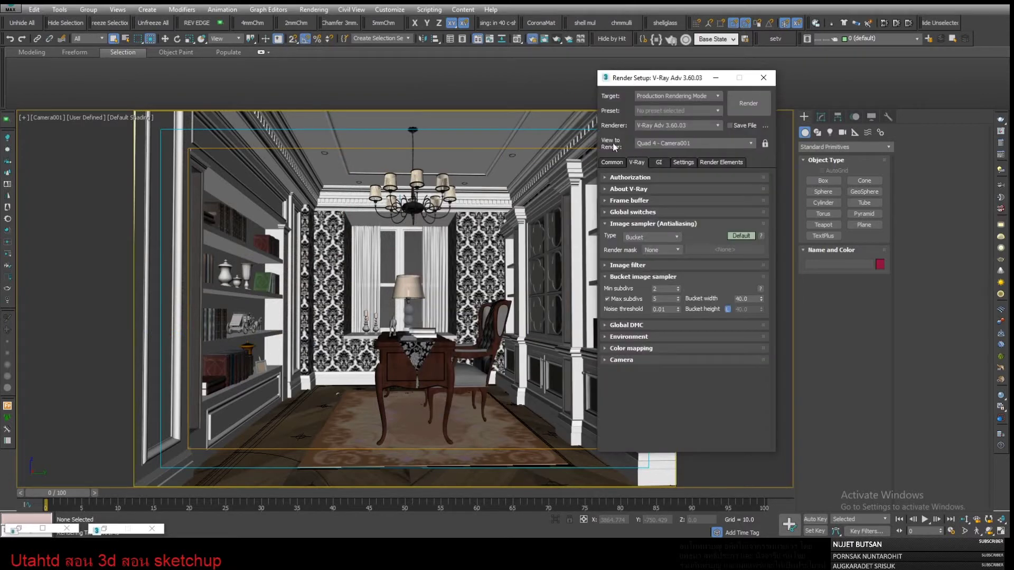
pyautogui.click(612, 162)
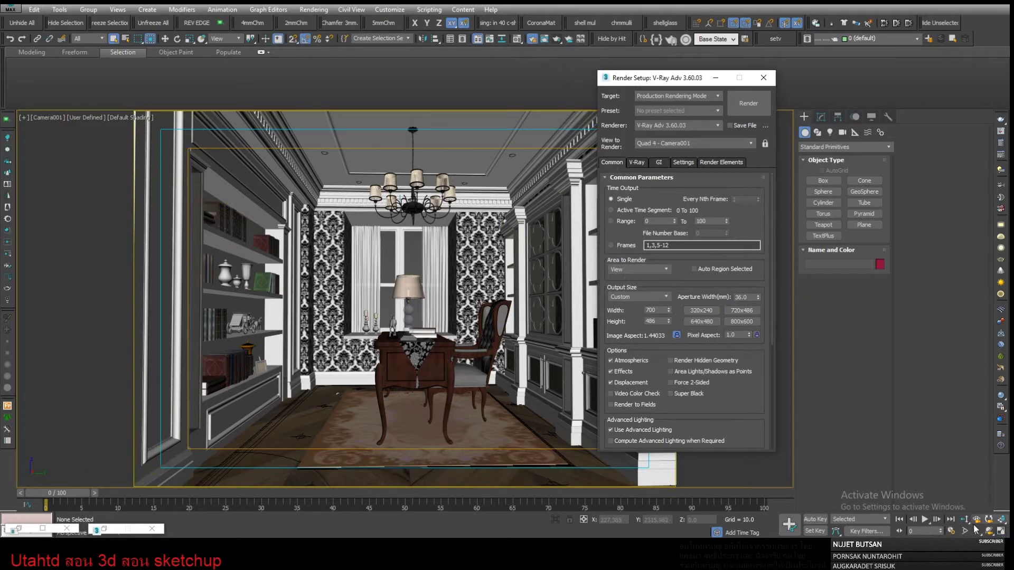
pyautogui.click(478, 264)
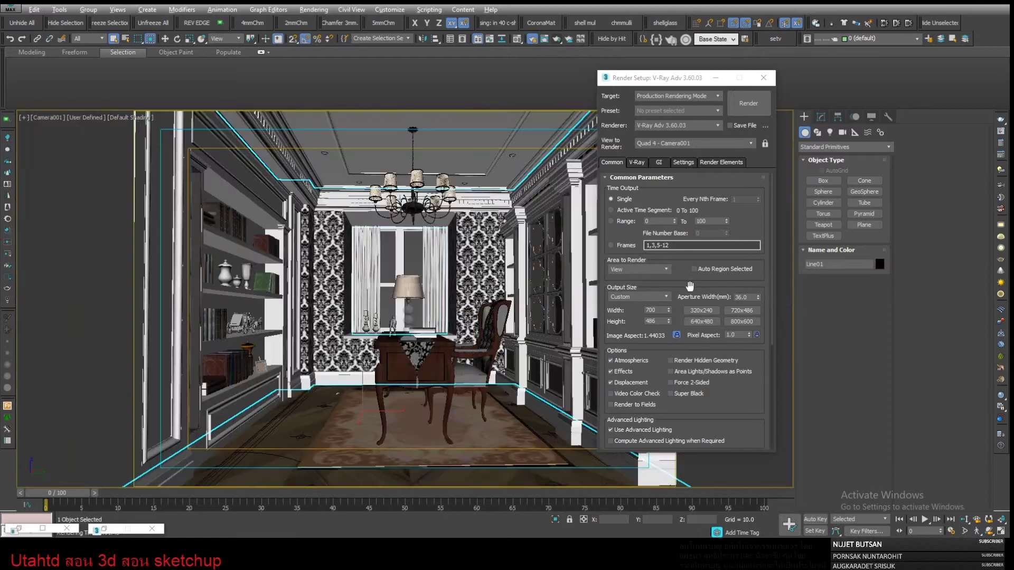
pyautogui.moveTo(641, 77); pyautogui.dragTo(797, 73)
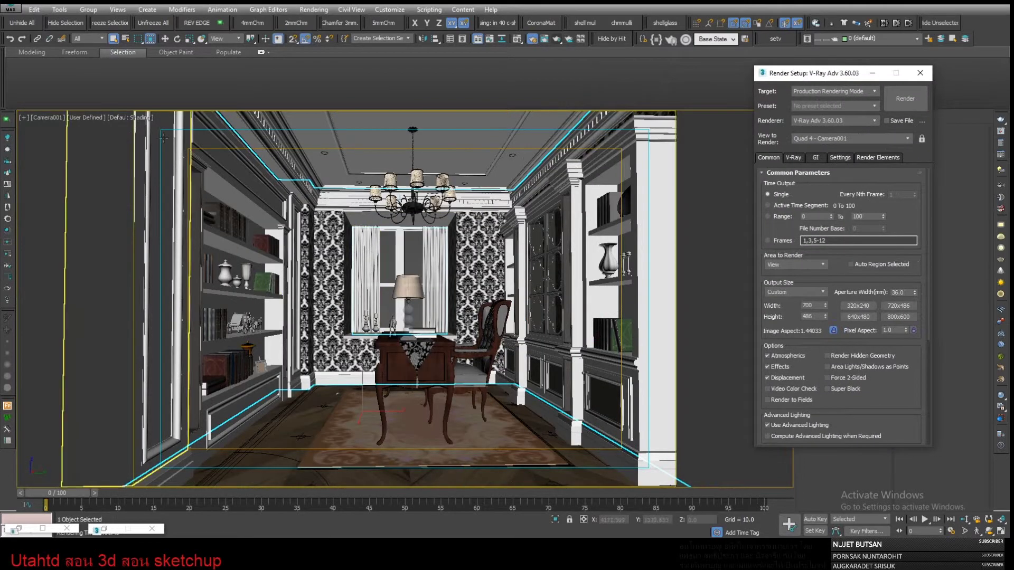
# Step: Toggle the Camera001 viewport's safe frame display off and back on
pyautogui.click(97, 117)
pyautogui.click(59, 118)
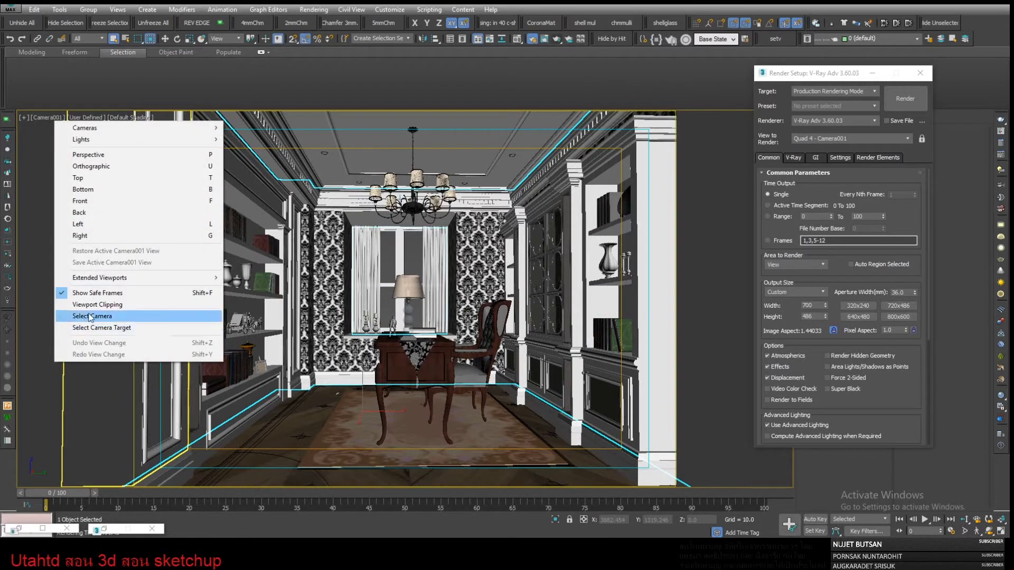
pyautogui.click(205, 293)
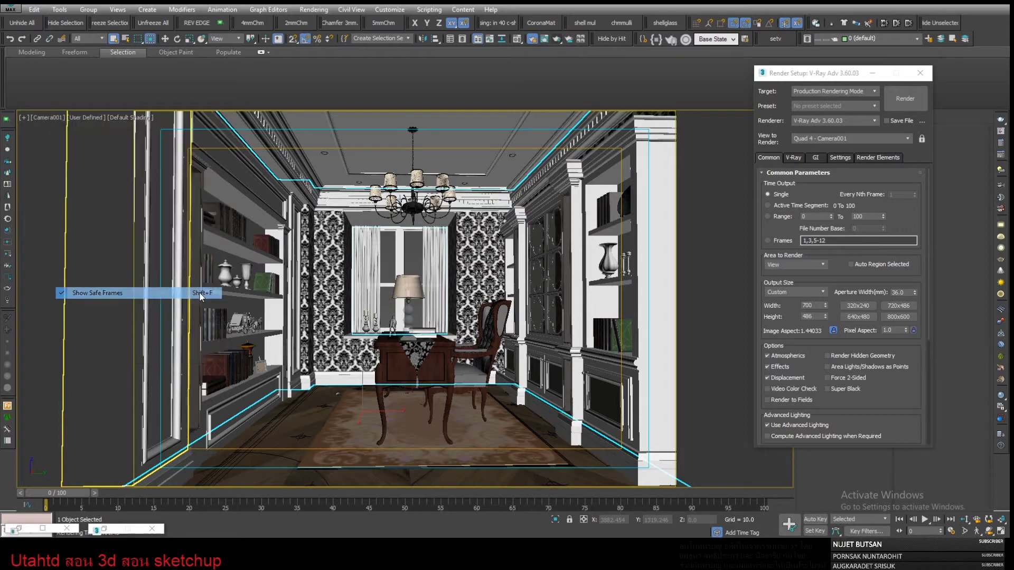
pyautogui.click(51, 121)
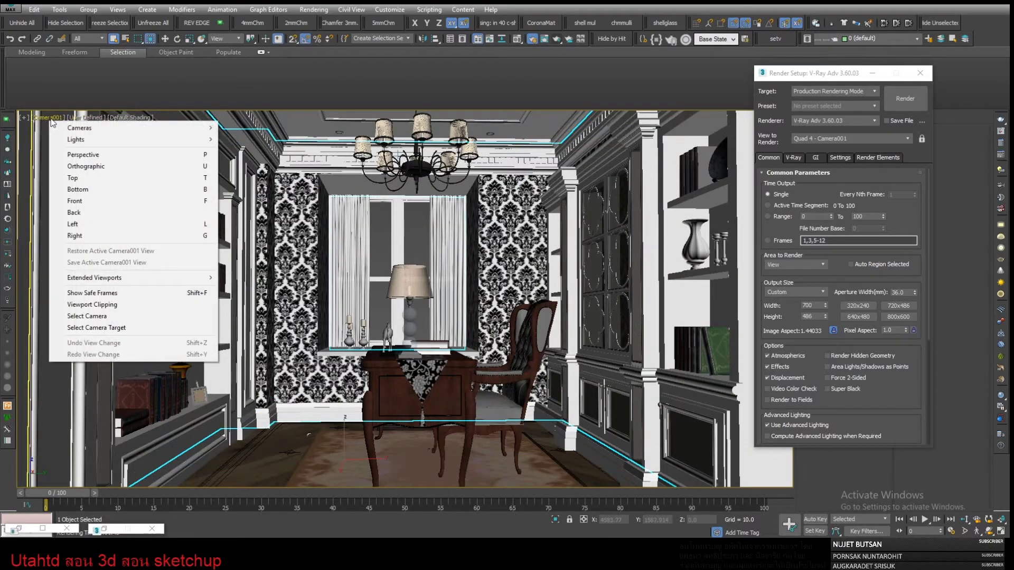
pyautogui.click(126, 294)
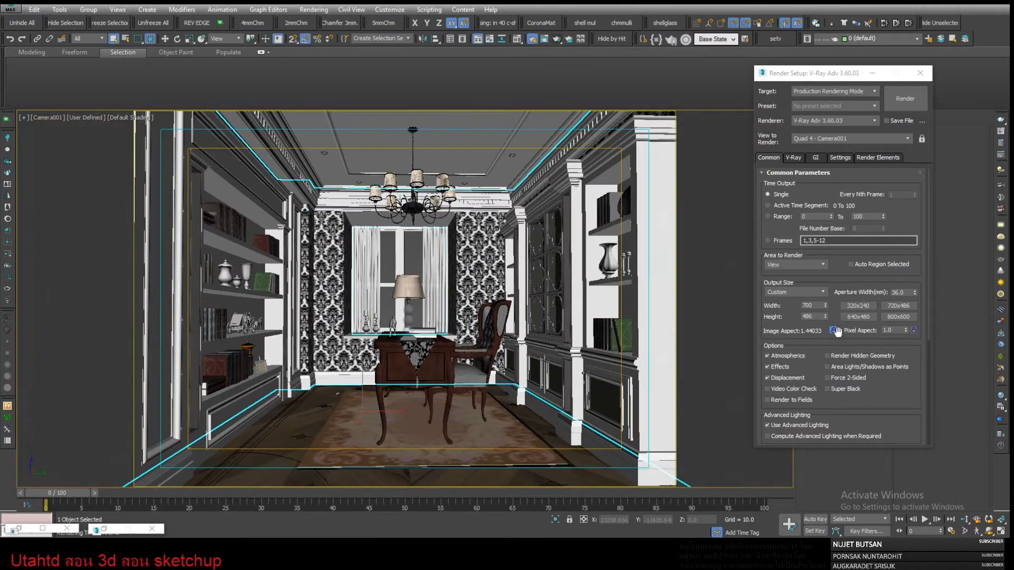
# Step: Unlock image aspect and set output height to 476 (700 x 476), then close Render Setup
pyautogui.moveTo(806, 77); pyautogui.dragTo(541, 99)
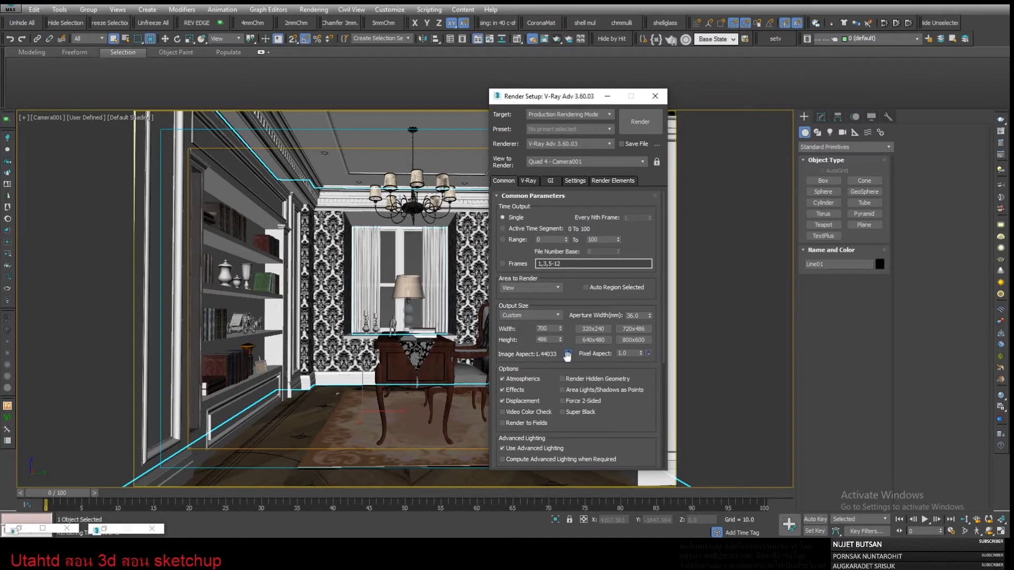
pyautogui.click(569, 354)
pyautogui.moveTo(561, 354); pyautogui.dragTo(567, 355)
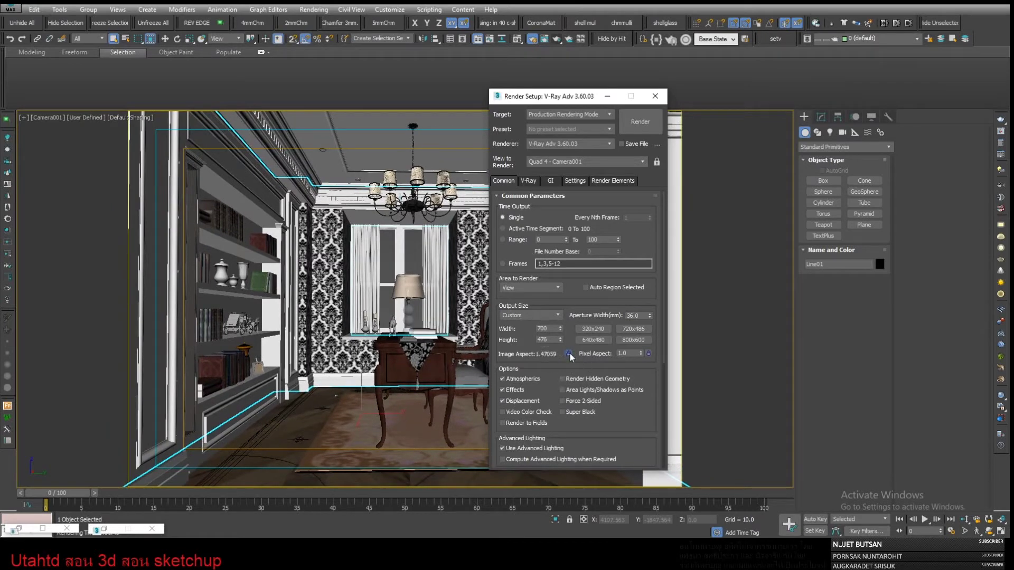
pyautogui.click(655, 95)
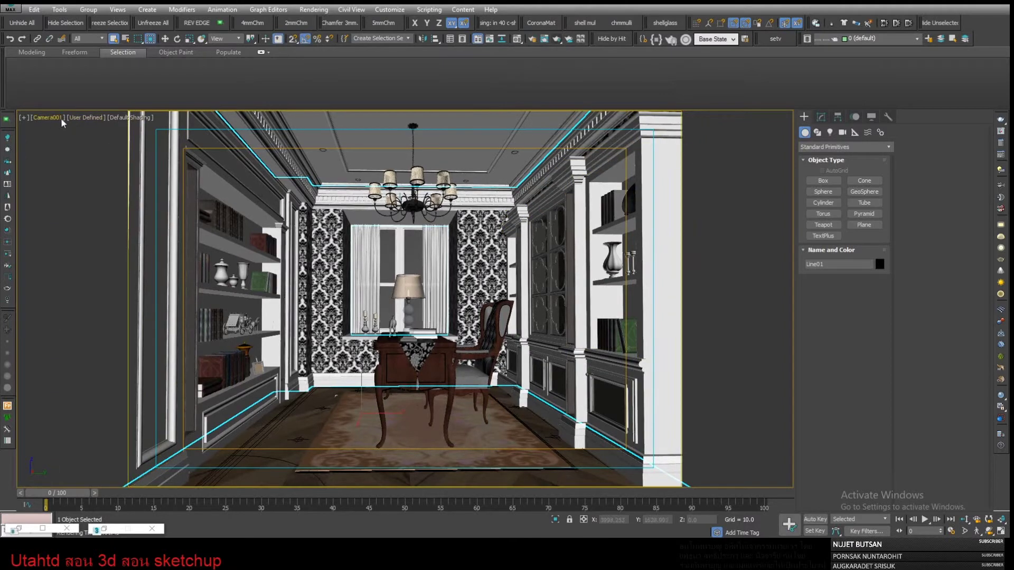
# Step: Switch the viewport to Perspective and create Camera002 via Create > Cameras > Standard Camera From View
pyautogui.click(61, 120)
pyautogui.click(74, 152)
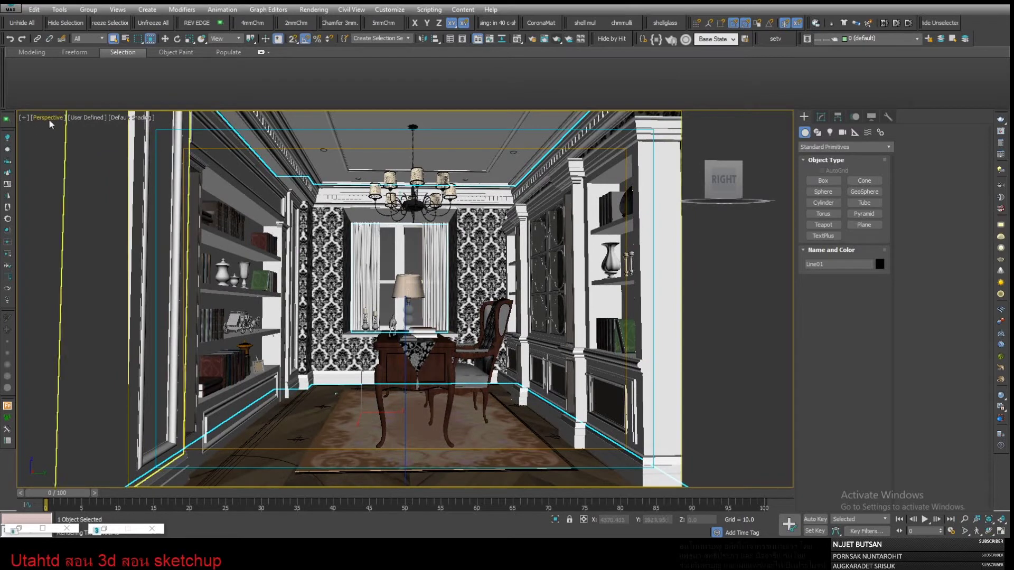
pyautogui.click(146, 10)
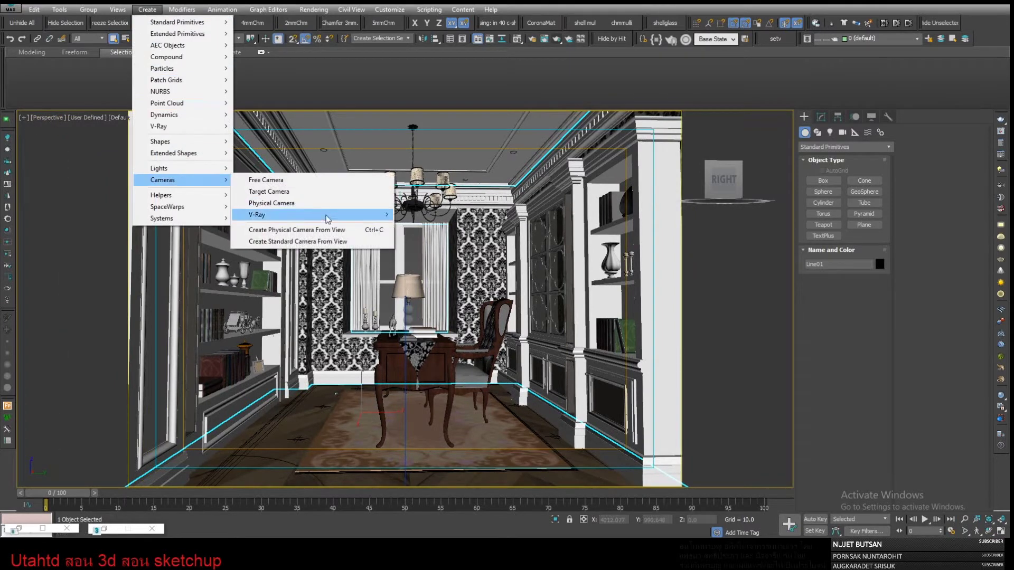
pyautogui.moveTo(162, 179)
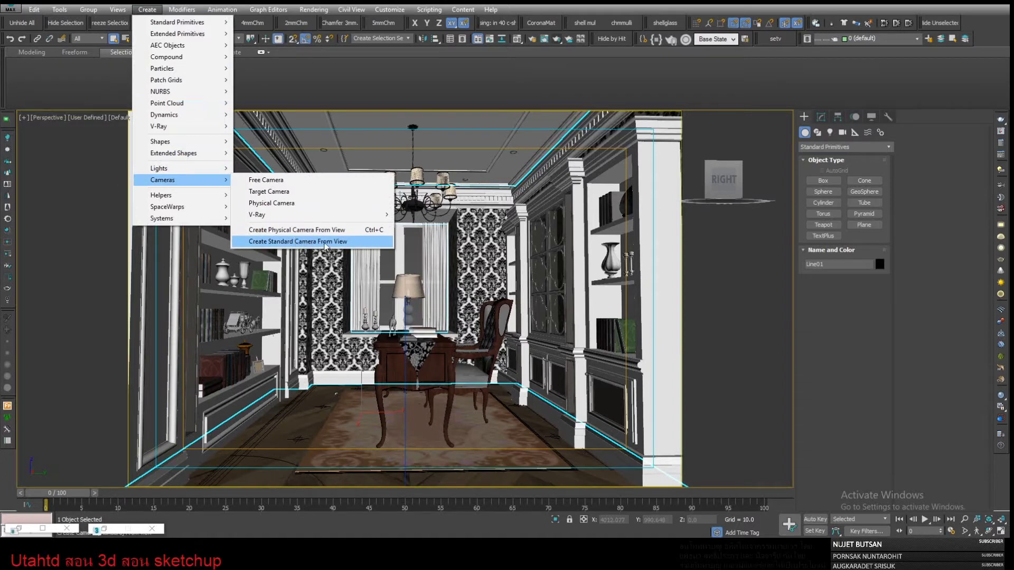
pyautogui.click(325, 246)
pyautogui.click(389, 10)
pyautogui.click(147, 10)
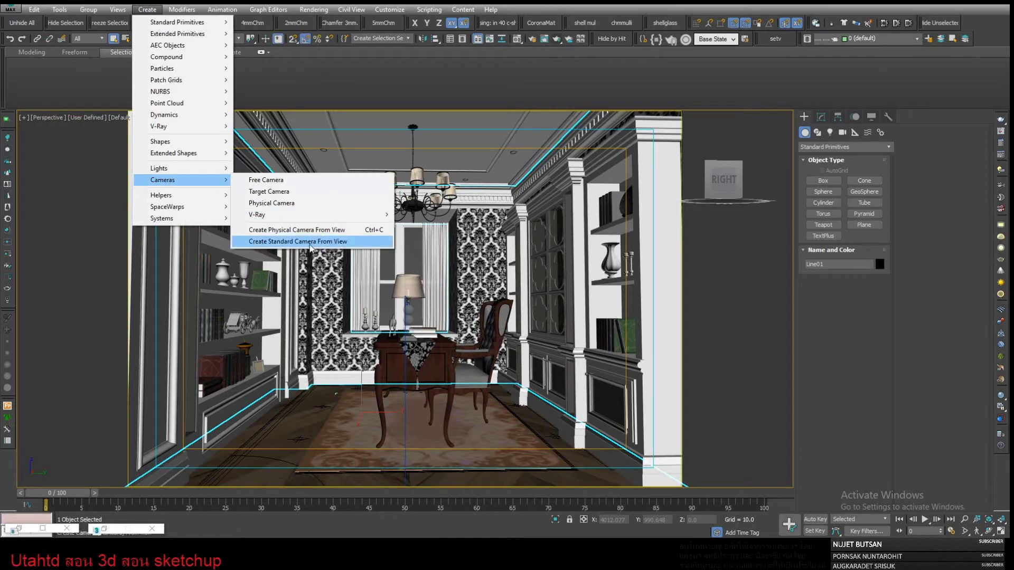
pyautogui.click(326, 242)
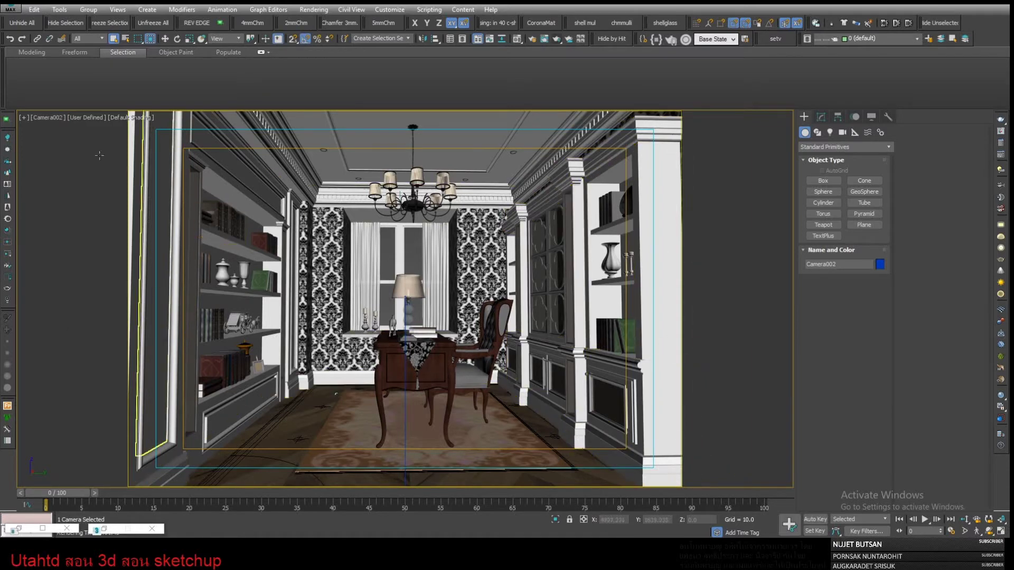
# Step: Select Camera002 and apply a Camera Correction modifier (Amount -1.15, Direction 90.0)
pyautogui.click(53, 117)
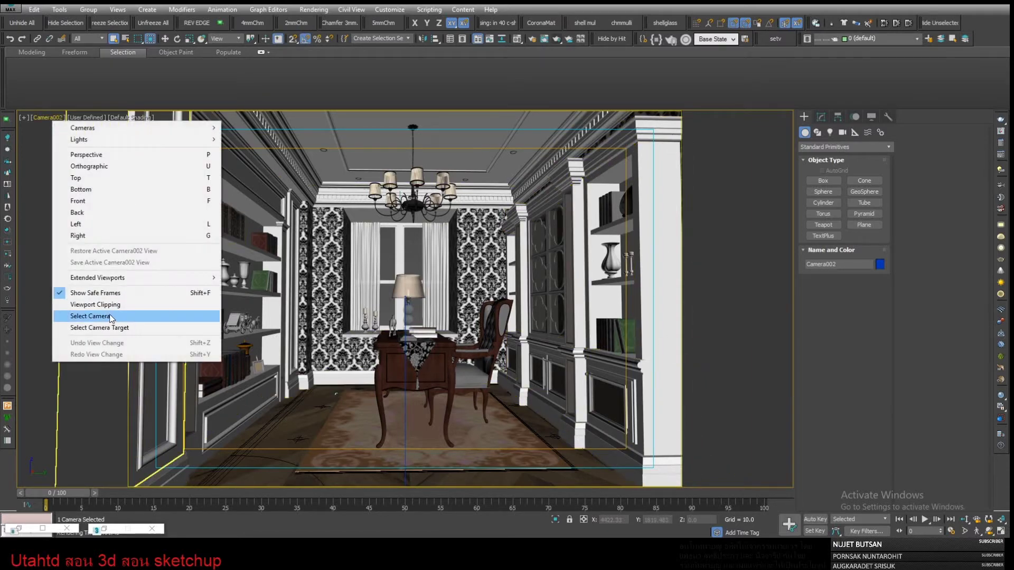
pyautogui.click(90, 316)
pyautogui.click(179, 10)
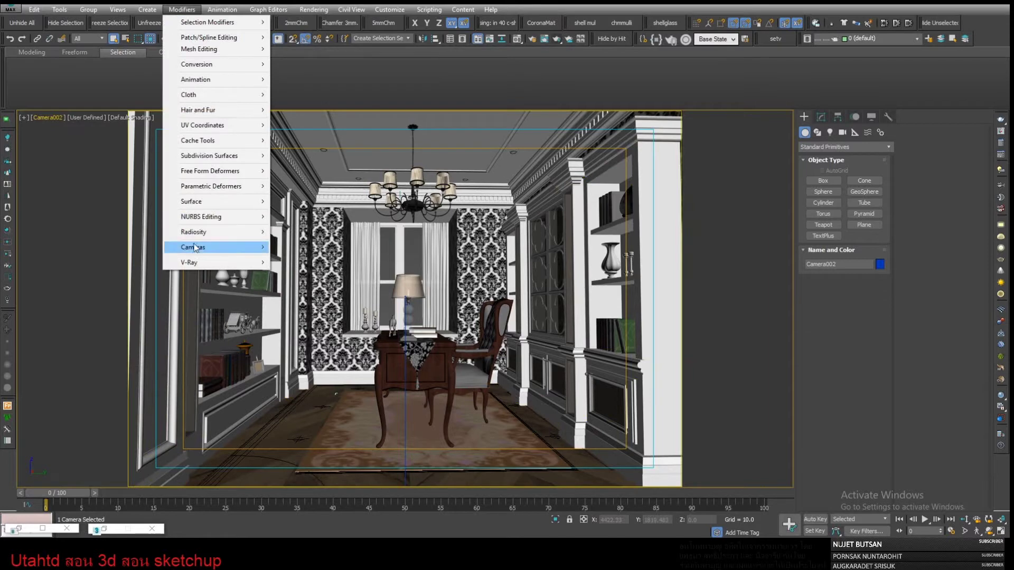
pyautogui.click(338, 247)
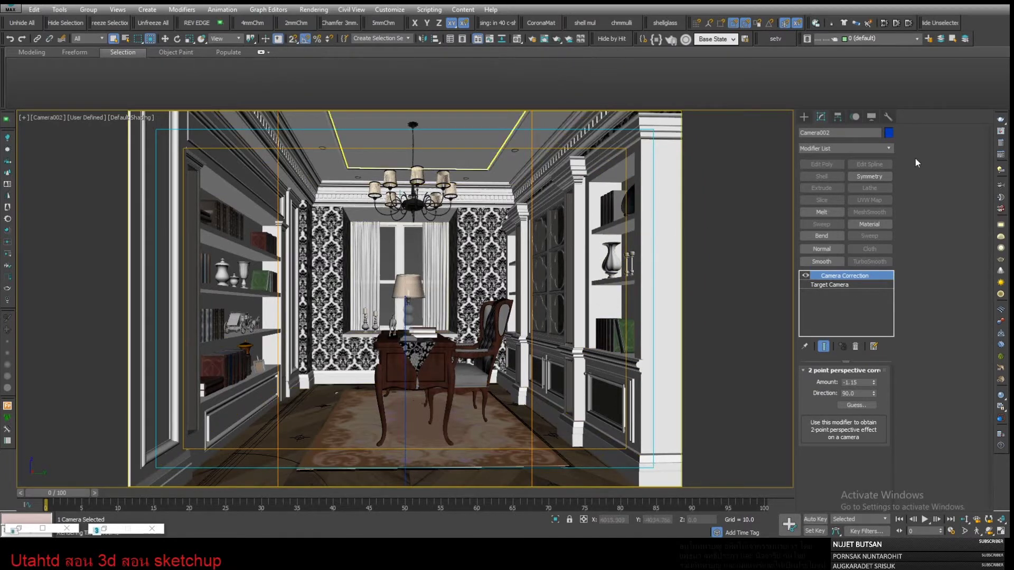
# Step: Toggle Hide by Category > Lights in the Display panel, leaving lights hidden
pyautogui.click(872, 117)
pyautogui.click(826, 243)
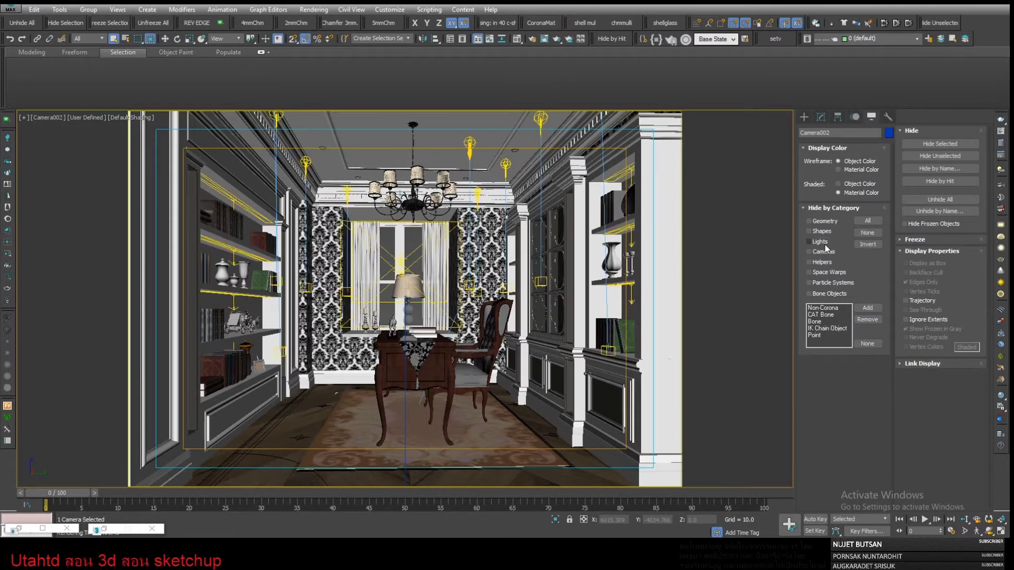
pyautogui.click(827, 248)
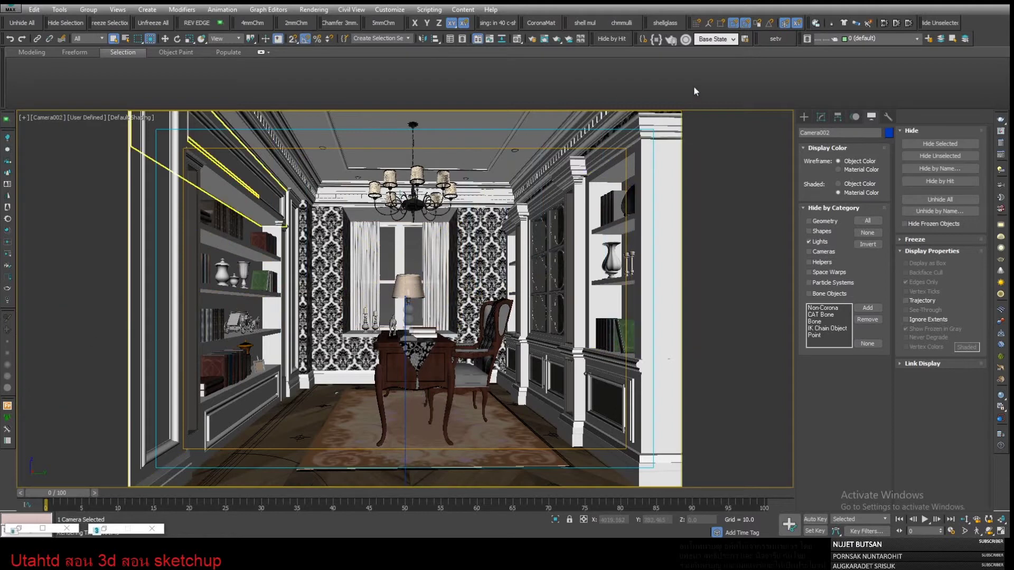
# Step: Render Camera002 in V-Ray, raise exposure to 5.00, and drop the Levels midtone from 26.02 to about 25.45
pyautogui.click(559, 39)
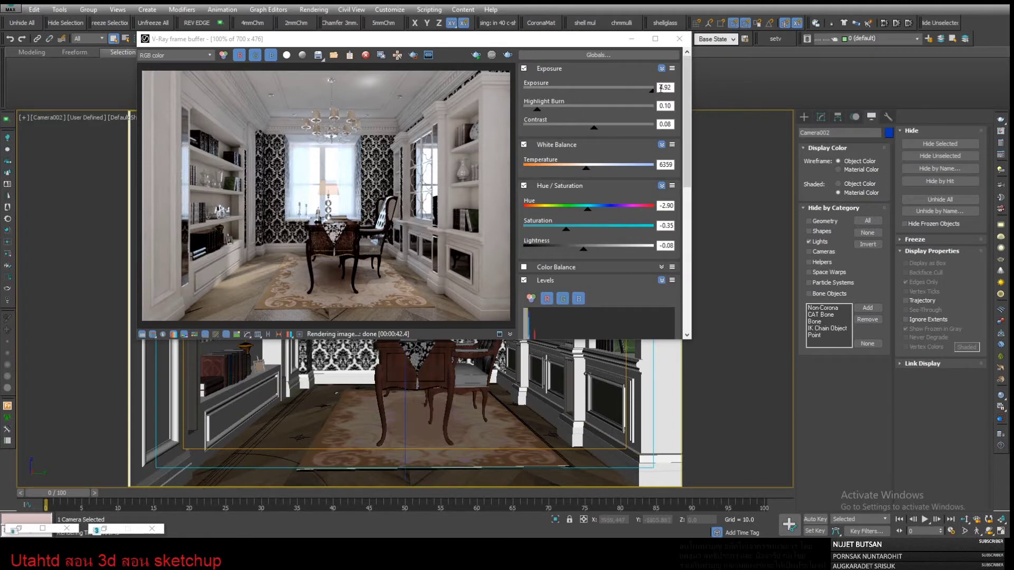
pyautogui.moveTo(651, 90); pyautogui.dragTo(660, 93)
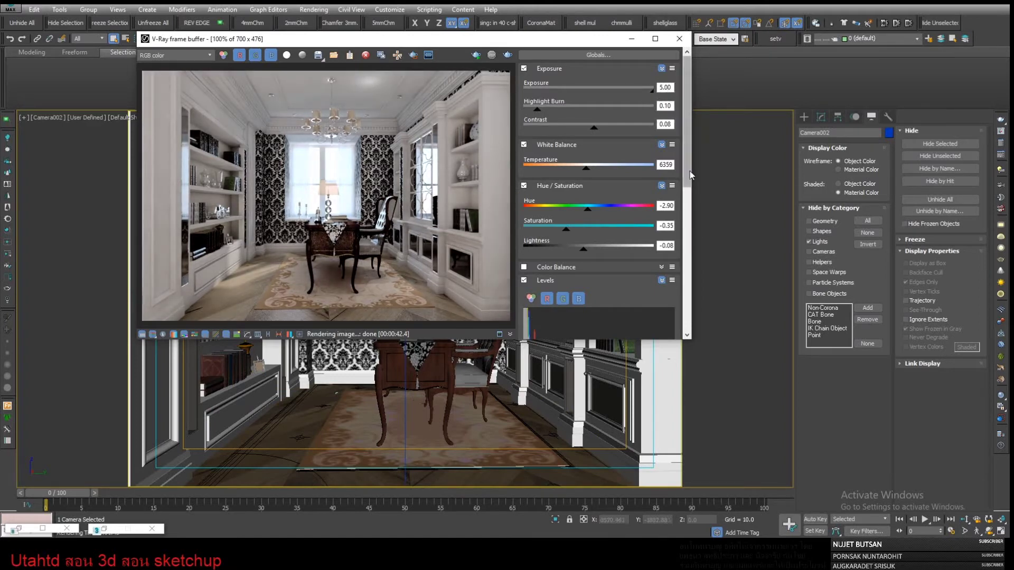
pyautogui.scroll(-2, 683, 206)
pyautogui.scroll(-2, 666, 221)
pyautogui.moveTo(547, 274); pyautogui.dragTo(537, 280)
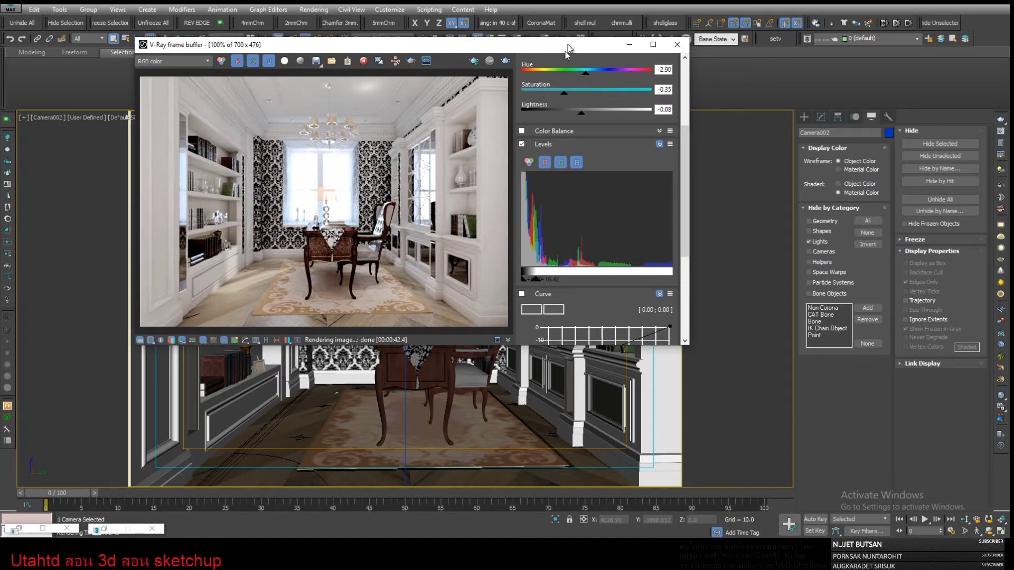
# Step: Unhide lights, set the selection filter to Lights, and select the Point15_VRayIESLight ceiling light in Modify
pyautogui.moveTo(568, 39); pyautogui.dragTo(557, 288)
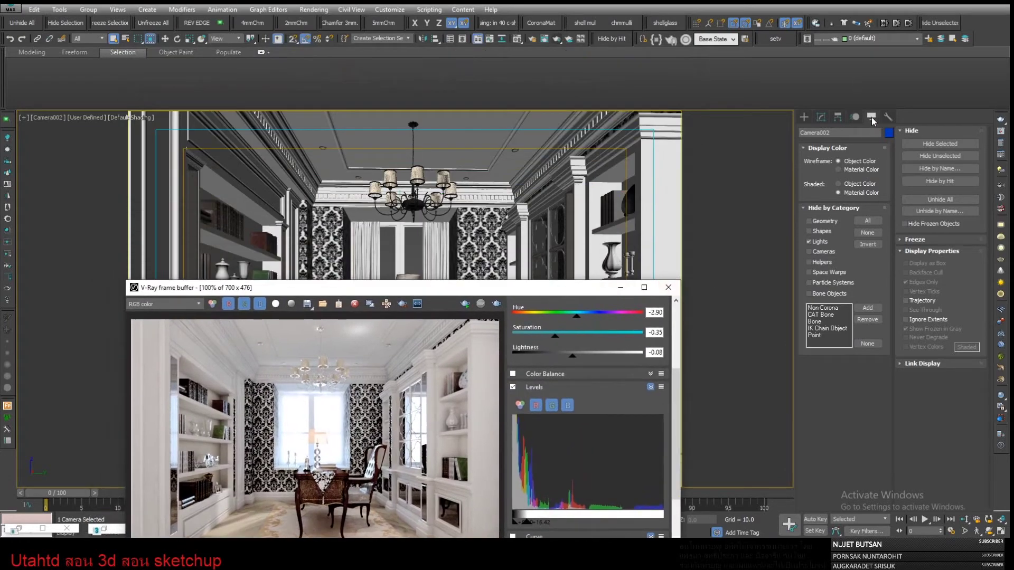
pyautogui.click(816, 244)
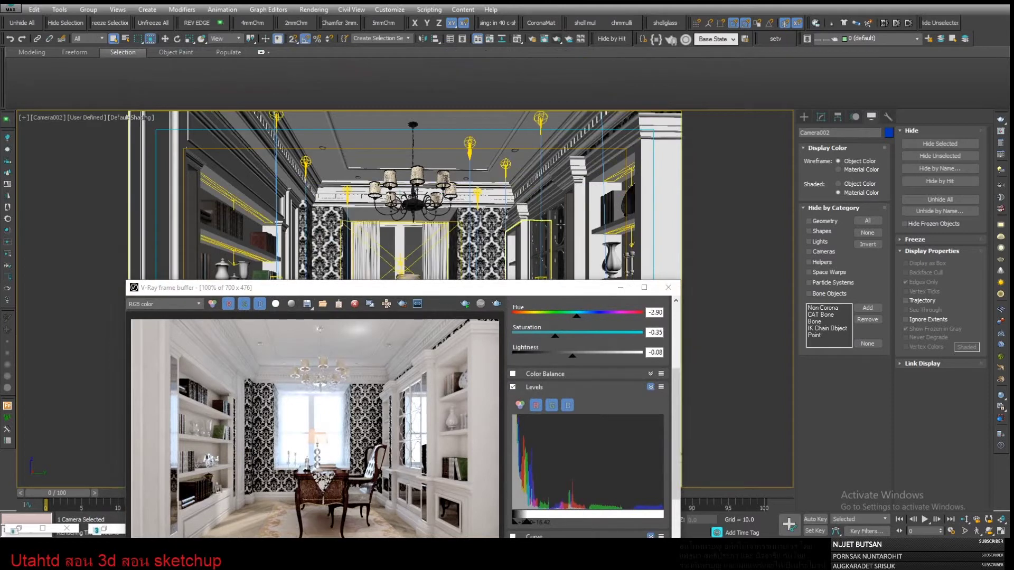
pyautogui.click(501, 131)
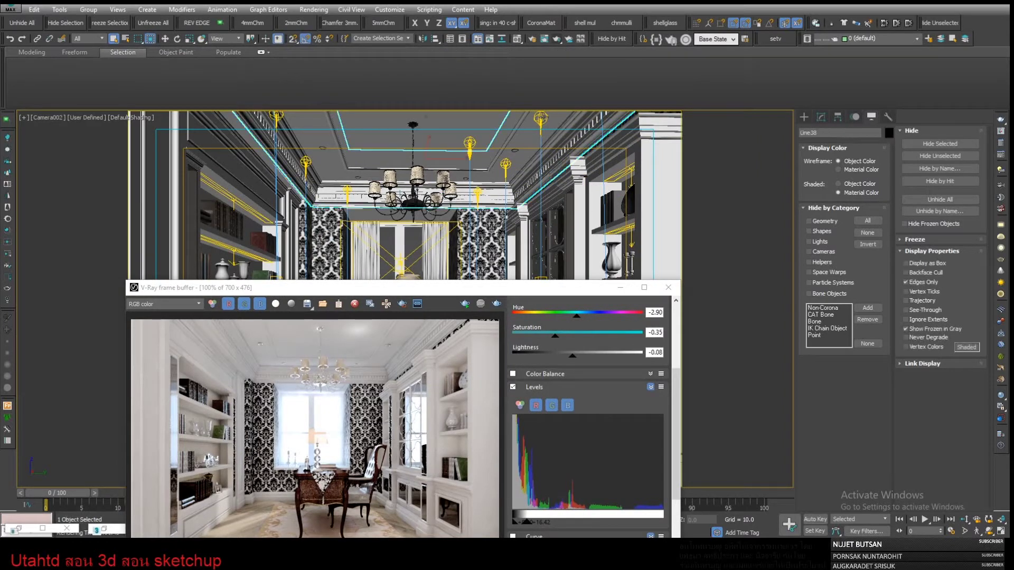
pyautogui.click(100, 39)
pyautogui.click(81, 70)
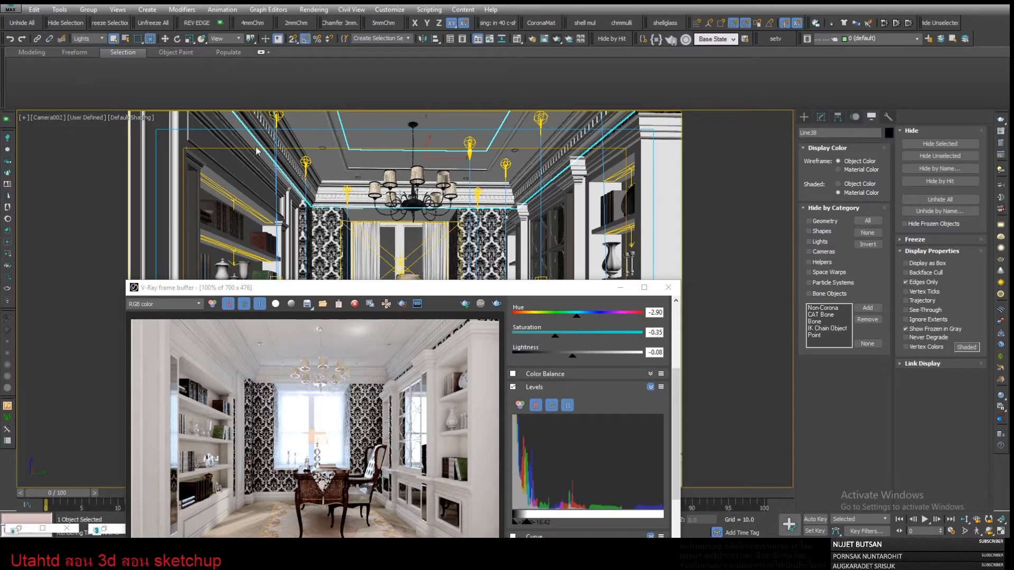
pyautogui.click(541, 117)
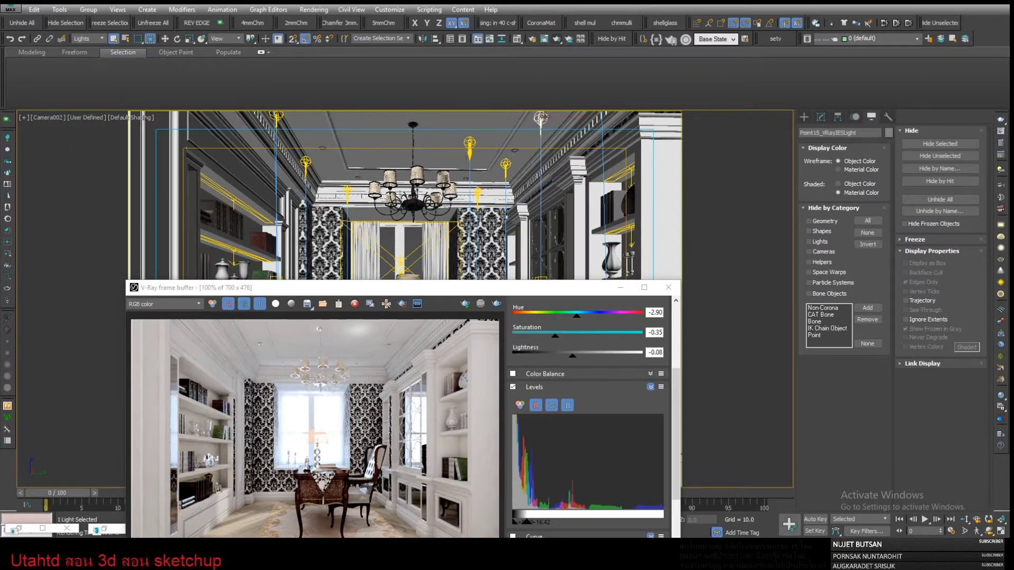
pyautogui.click(821, 116)
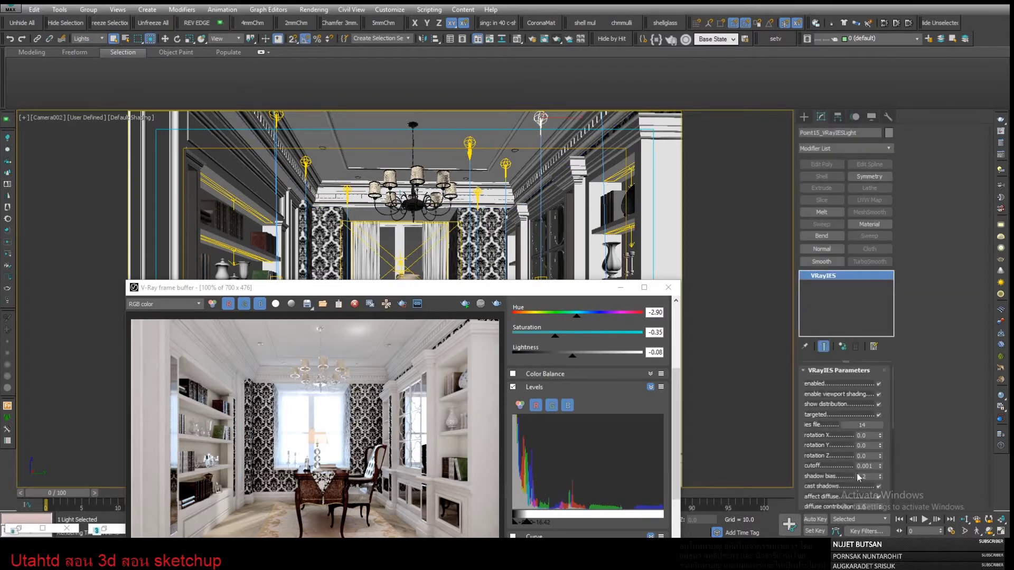
# Step: Set the IES light's colour to light peach, RGB 241/226/206
pyautogui.moveTo(812, 471); pyautogui.dragTo(844, 351)
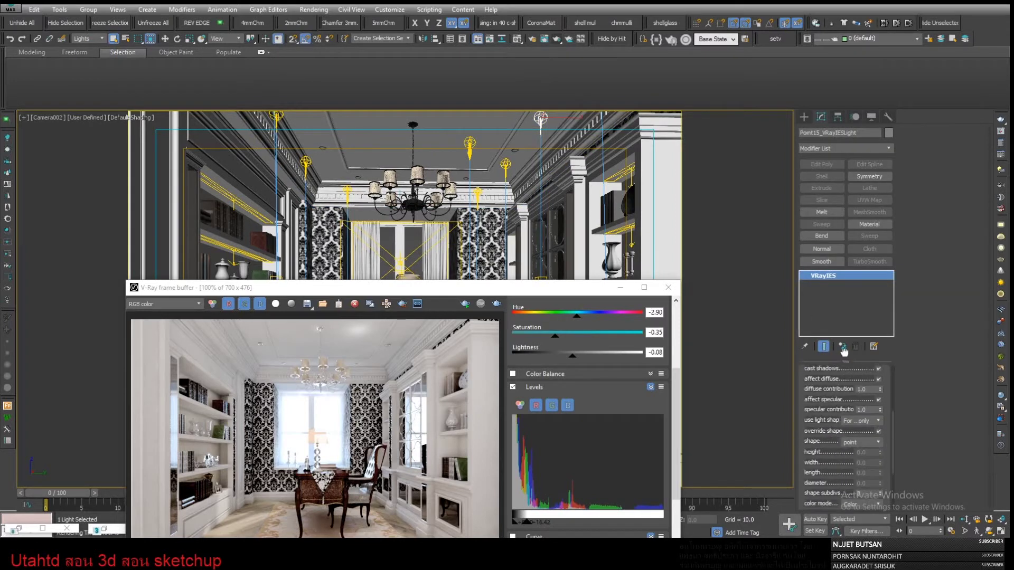
pyautogui.scroll(-5, 816, 409)
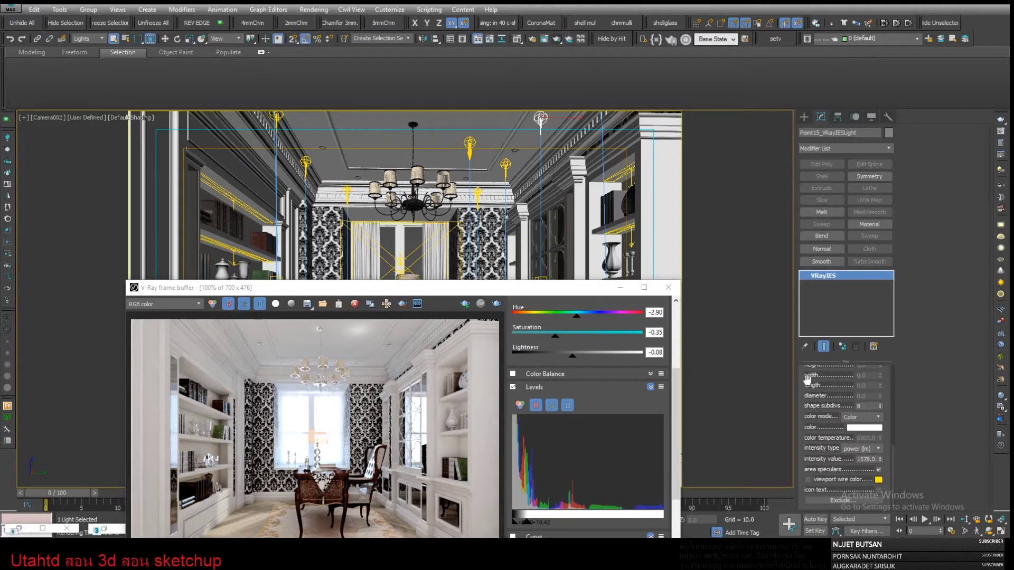
pyautogui.scroll(3, 808, 385)
pyautogui.scroll(3, 810, 402)
pyautogui.scroll(3, 816, 422)
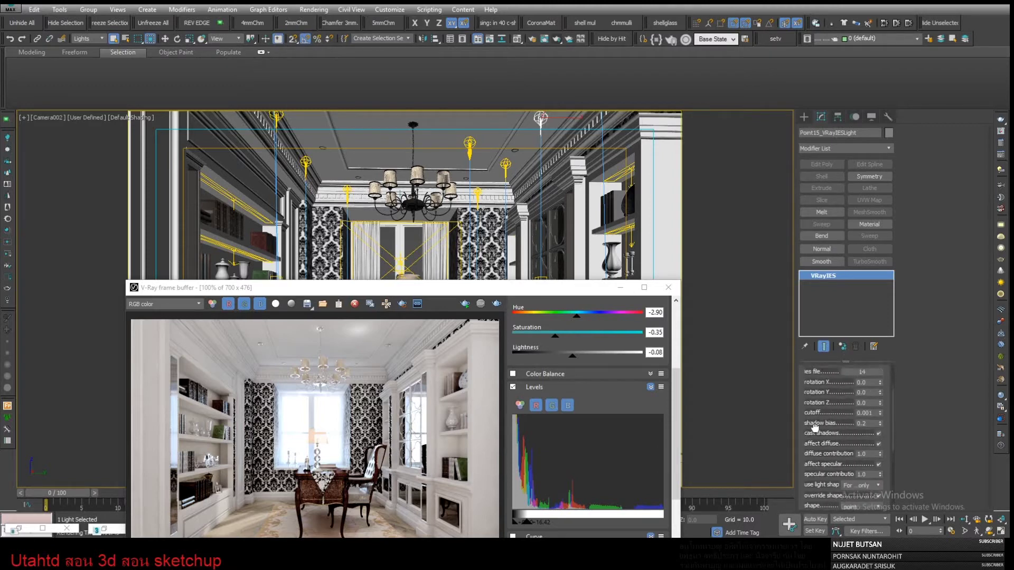
pyautogui.moveTo(815, 427); pyautogui.dragTo(818, 486)
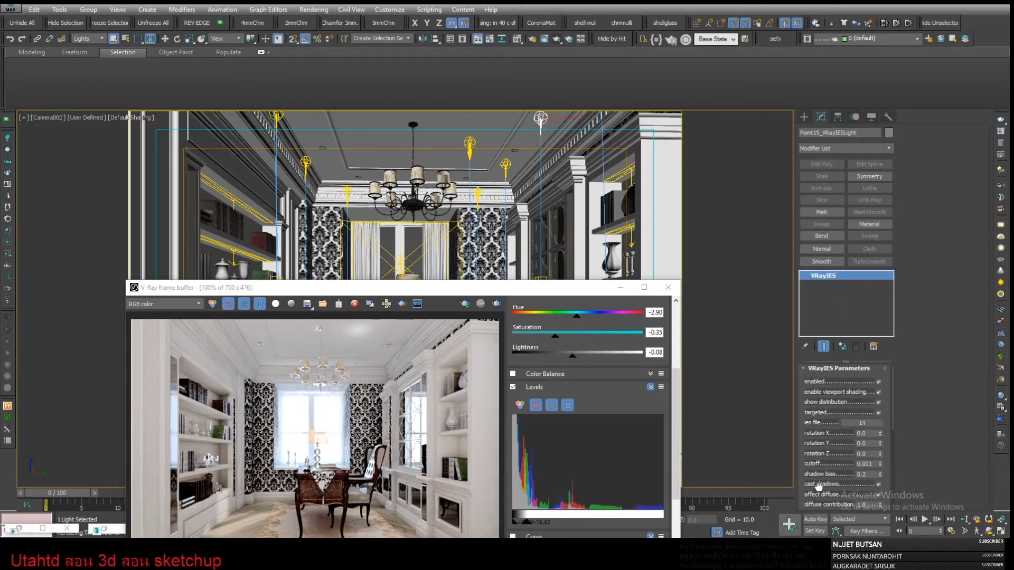
pyautogui.scroll(-1, 819, 475)
pyautogui.scroll(-1, 823, 414)
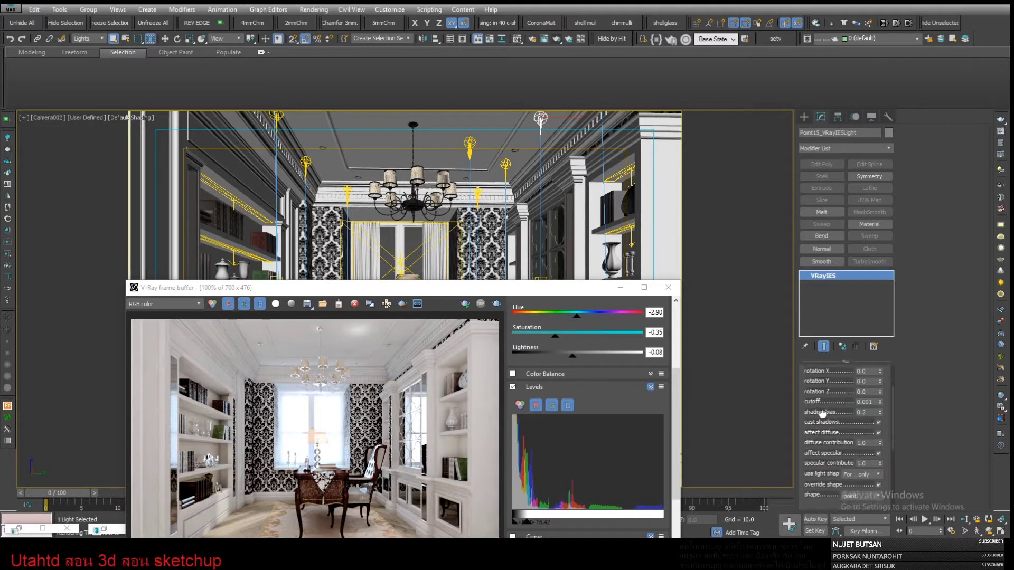
pyautogui.scroll(-4, 822, 414)
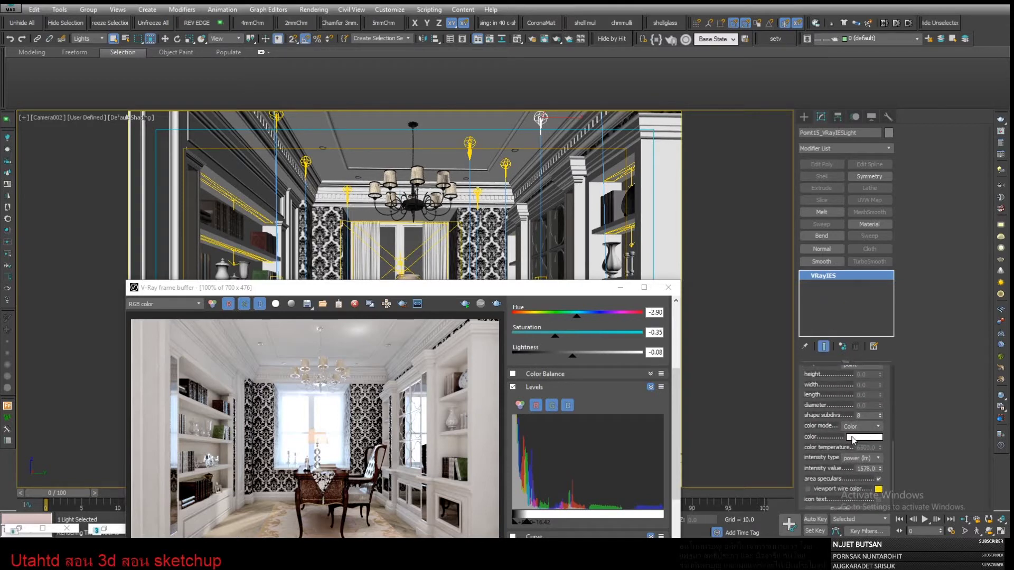
pyautogui.click(860, 438)
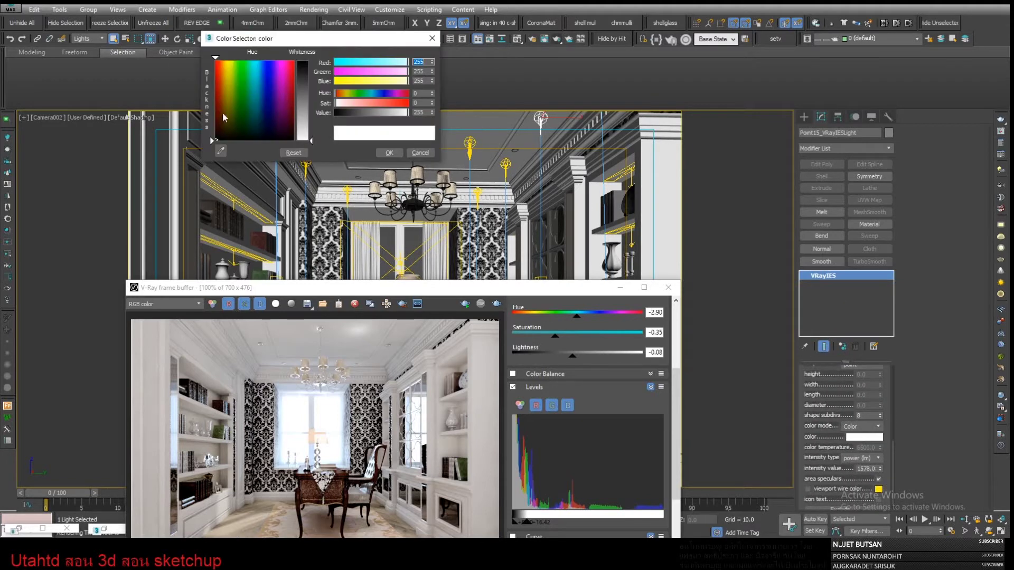
pyautogui.click(224, 83)
pyautogui.moveTo(304, 116); pyautogui.dragTo(312, 127)
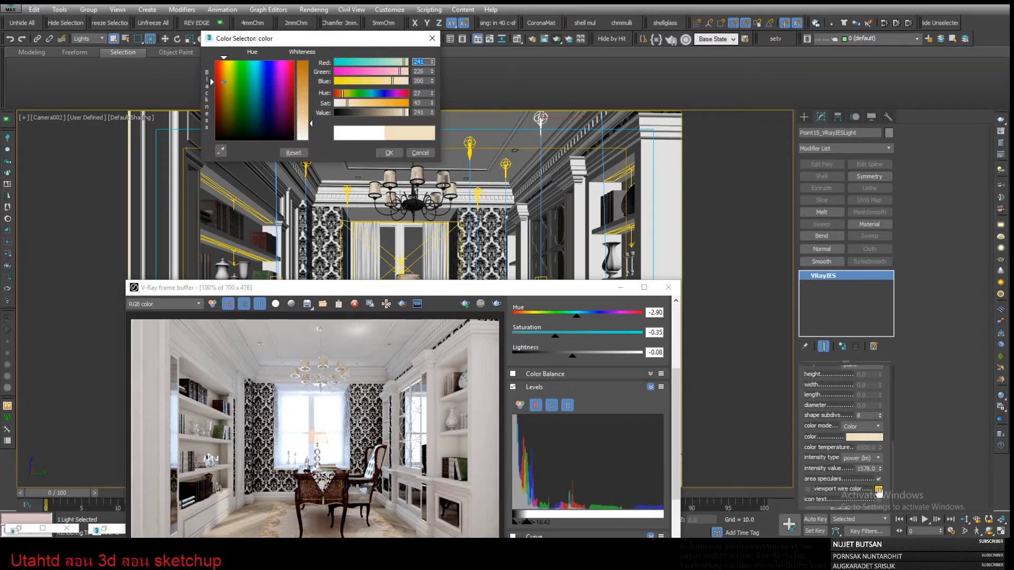
pyautogui.click(391, 152)
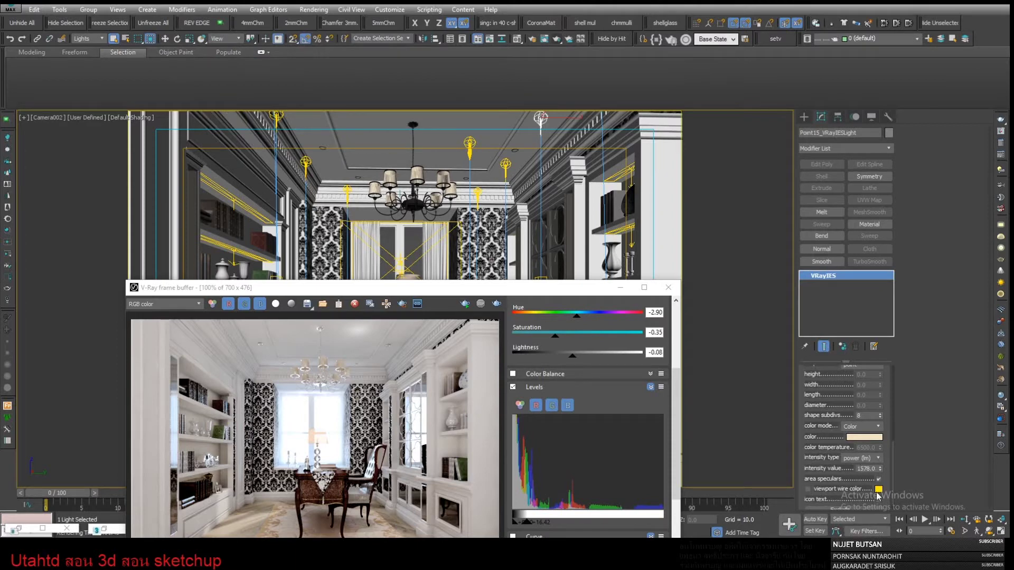
# Step: Lower the IES light's intensity to 4
pyautogui.click(865, 468)
pyautogui.press('BackSpace')
pyautogui.press('BackSpace')
pyautogui.press('Return')
pyautogui.write('4')
# Step: Set the right-wall rectangle VRayLight multiplier to 8 and re-render the study
pyautogui.click(624, 173)
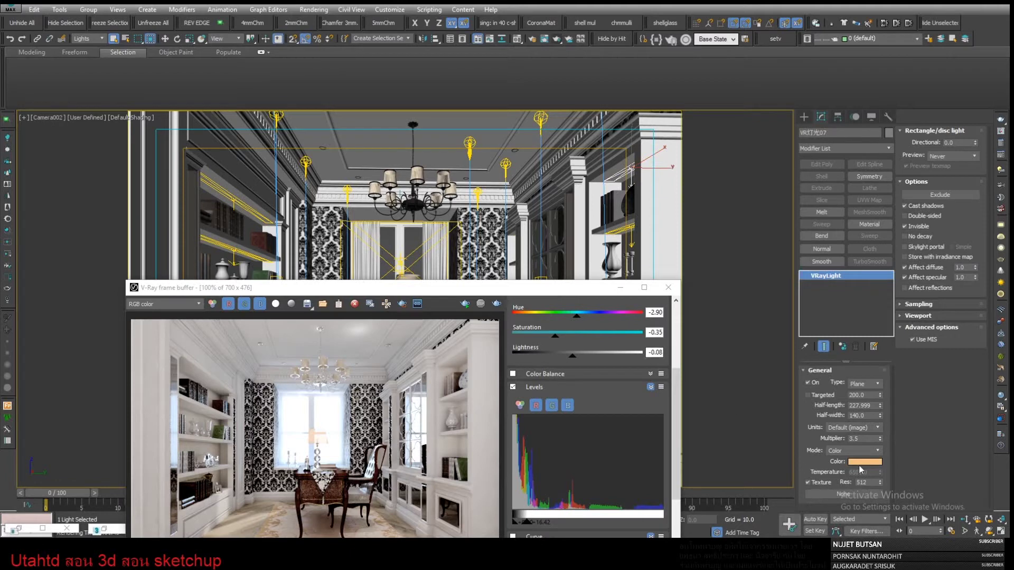
pyautogui.doubleClick(866, 438)
pyautogui.write('8')
pyautogui.press('Return')
pyautogui.moveTo(501, 294); pyautogui.dragTo(592, 145)
pyautogui.click(586, 155)
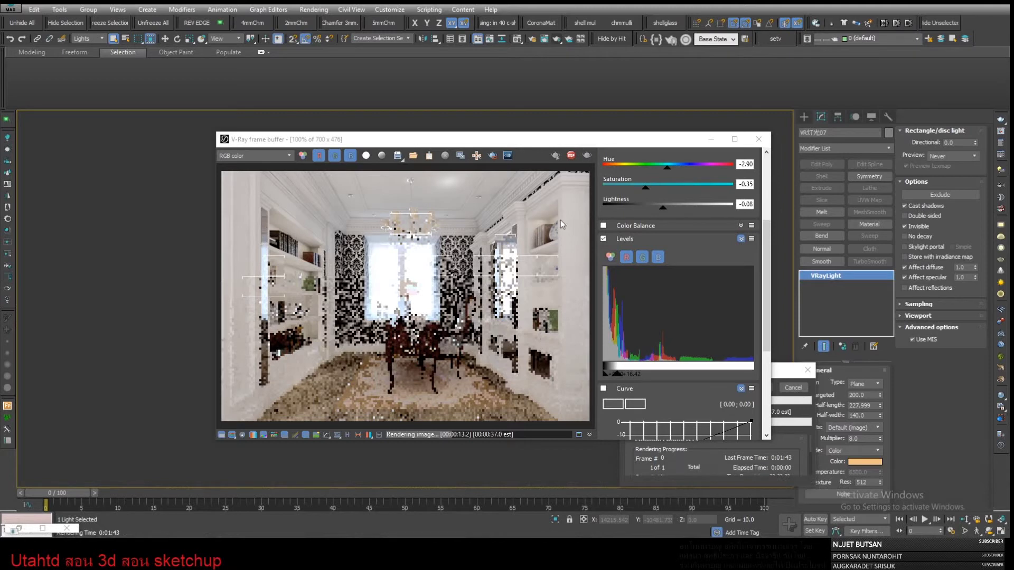
# Step: Raise the rectangle light's multiplier to 30
pyautogui.doubleClick(860, 438)
pyautogui.write('3')
pyautogui.press('Return')
pyautogui.write('0')
pyautogui.press('Return')
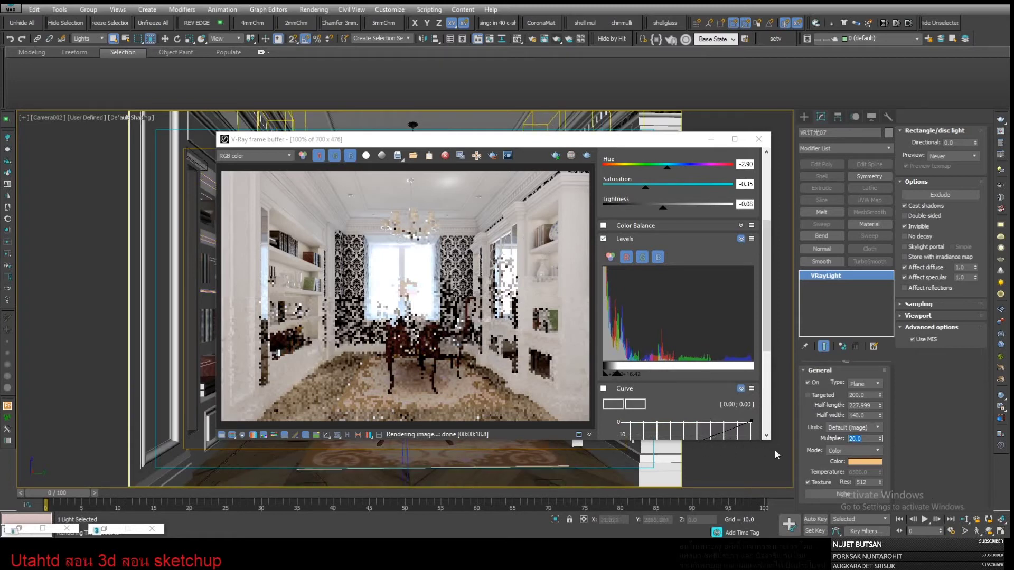
pyautogui.write('2')
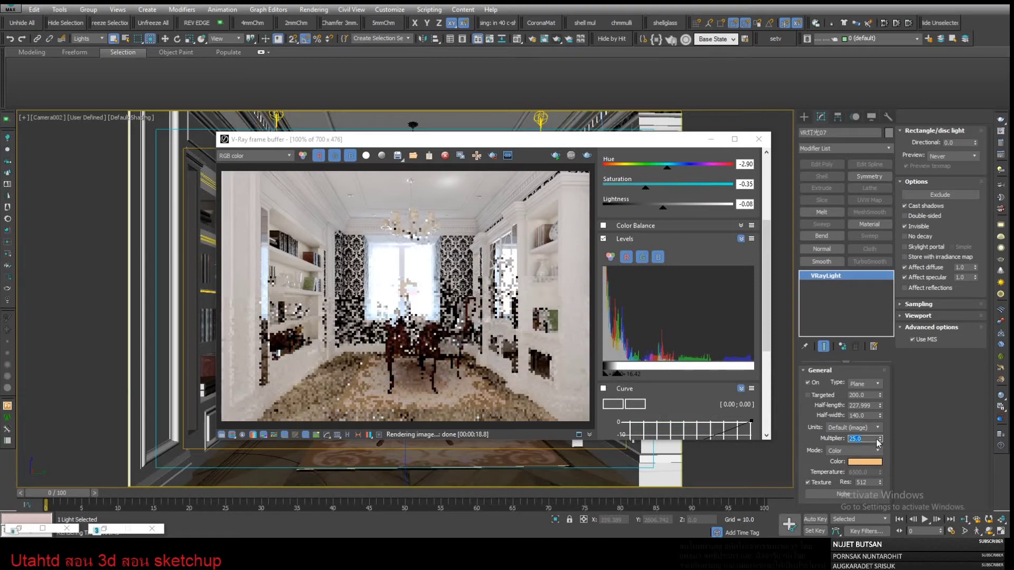
pyautogui.moveTo(587, 141); pyautogui.dragTo(491, 248)
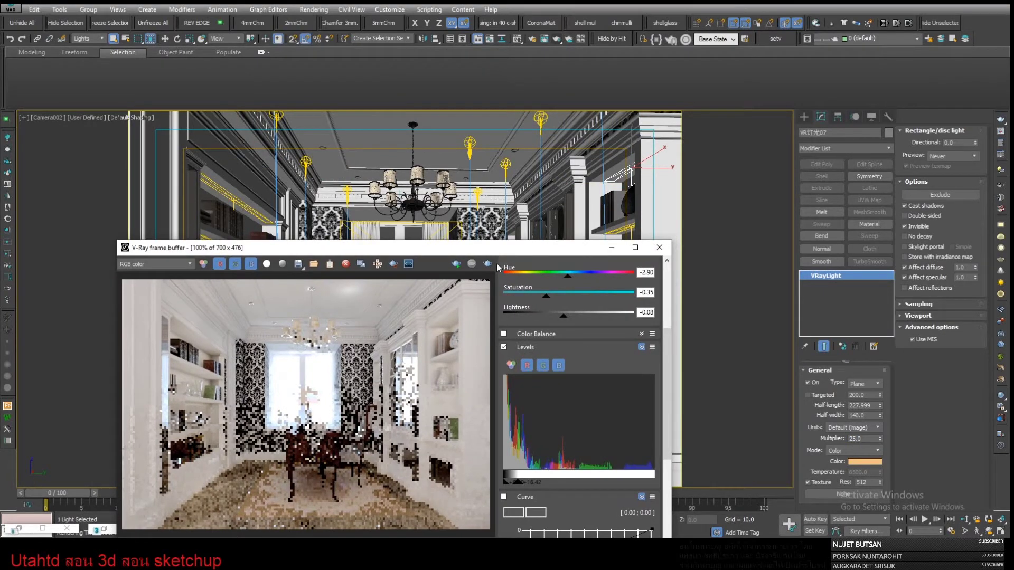
pyautogui.moveTo(509, 246); pyautogui.dragTo(542, 121)
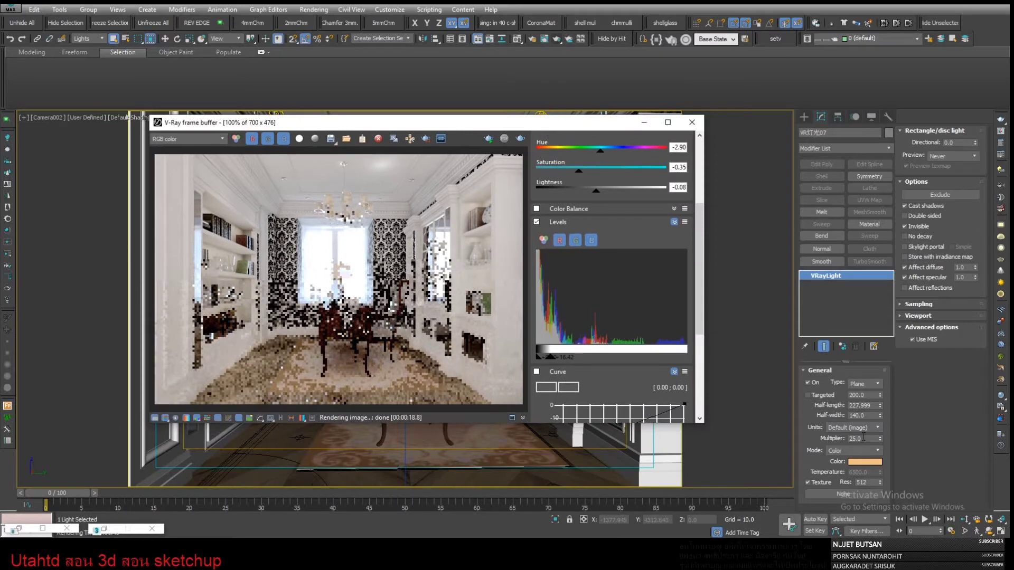
# Step: Make the rectangle light orange (233/165/77) and re-render the study
pyautogui.doubleClick(864, 438)
pyautogui.write('30')
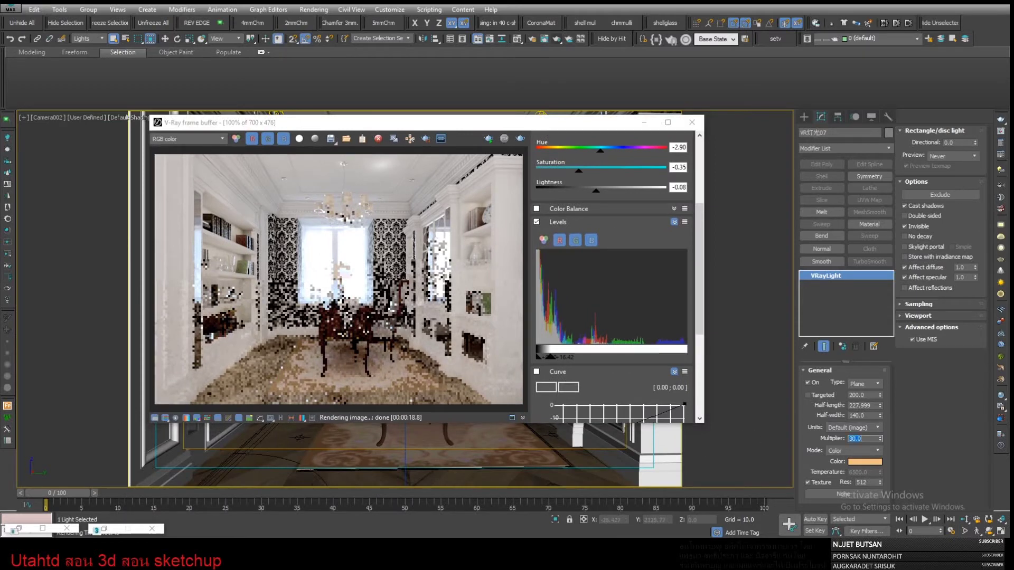
pyautogui.click(865, 461)
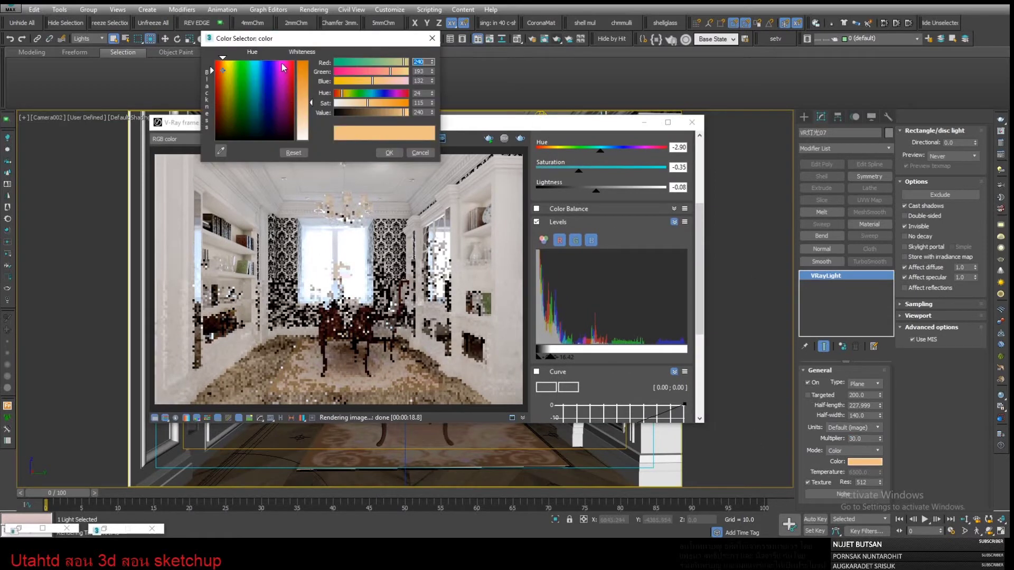
pyautogui.click(389, 153)
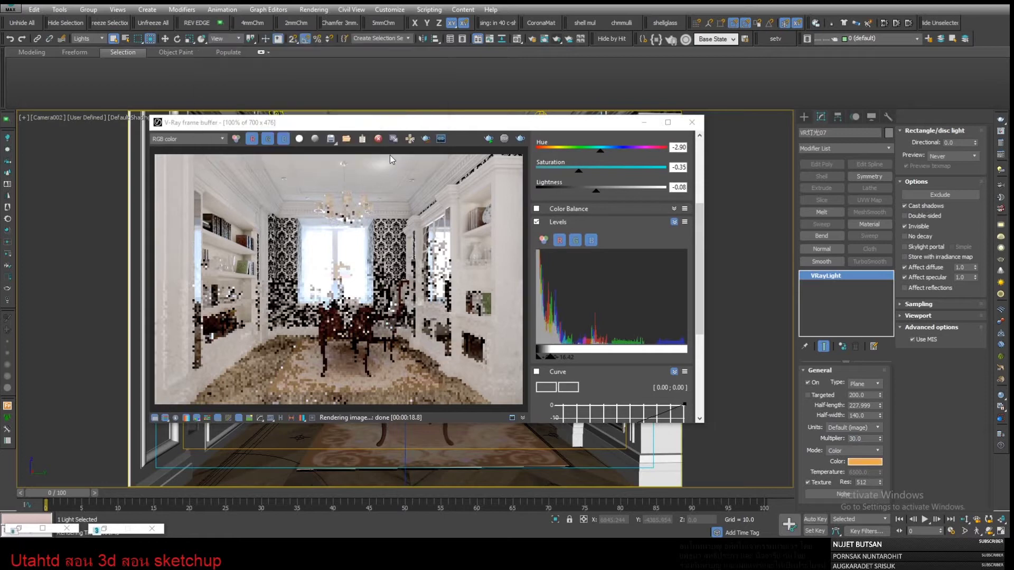
pyautogui.click(521, 139)
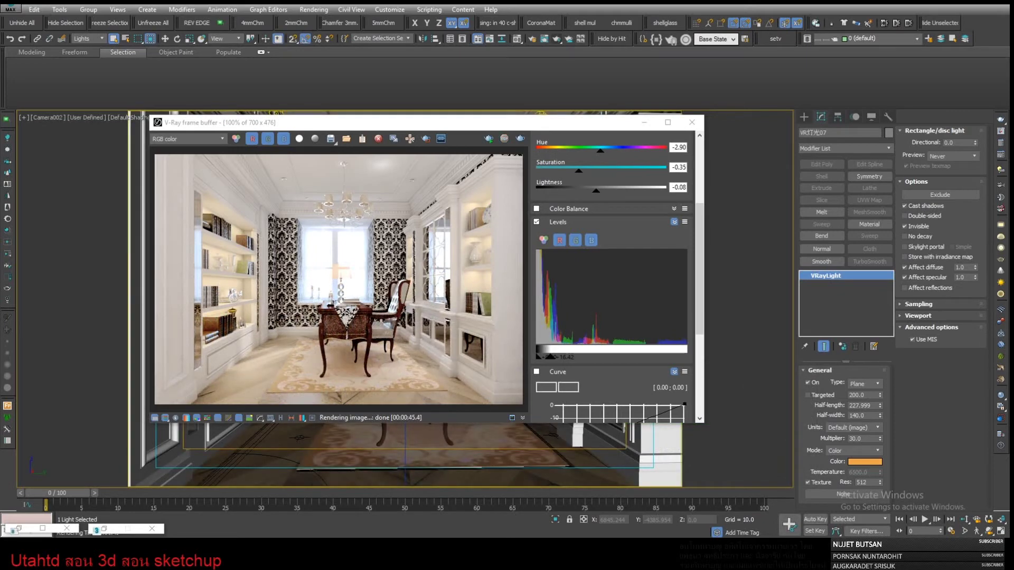
# Step: Open the material editor with M and switch it to the Compact Material Editor
pyautogui.press('m')
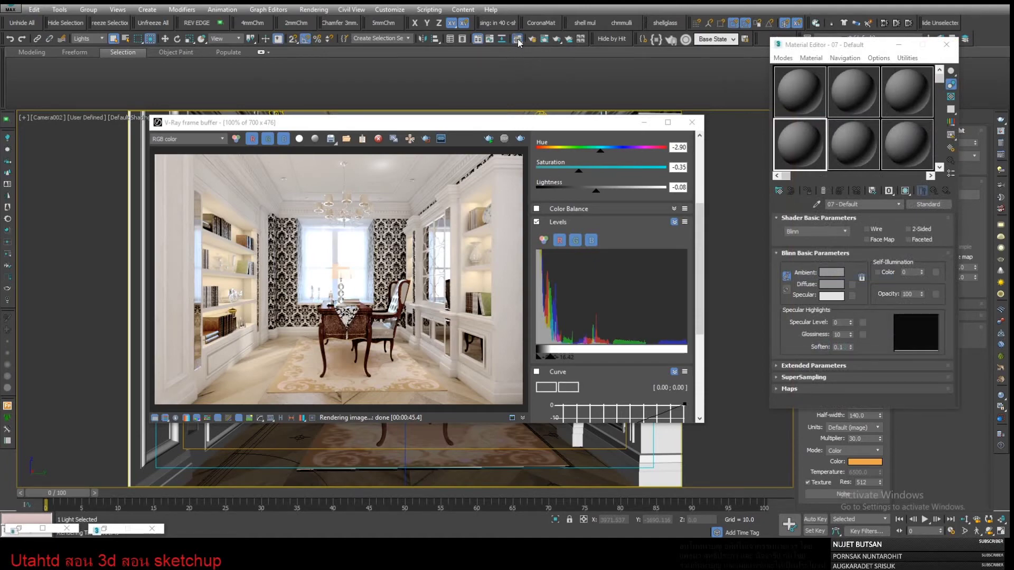
pyautogui.press('m')
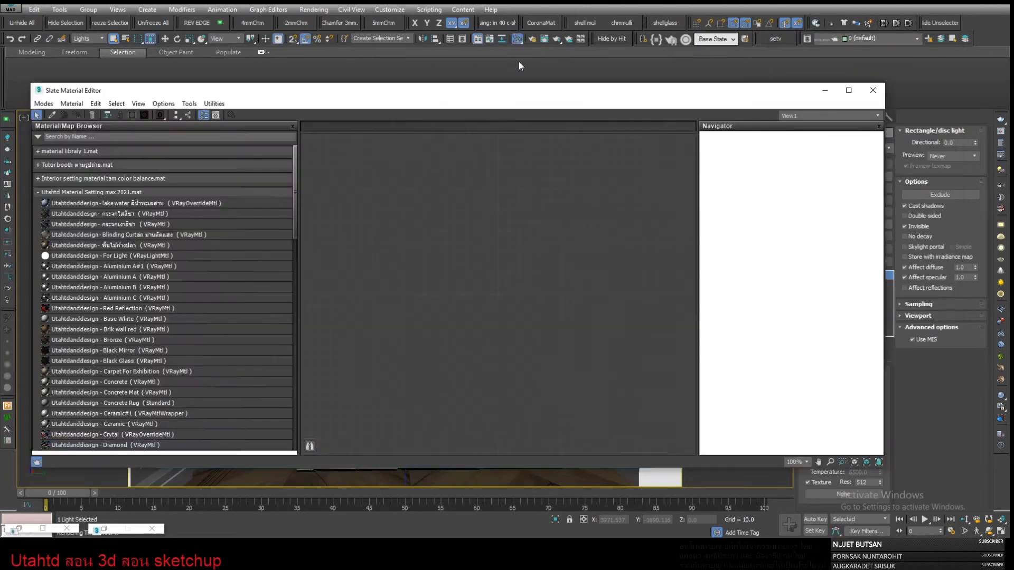
pyautogui.moveTo(499, 90); pyautogui.dragTo(533, 83)
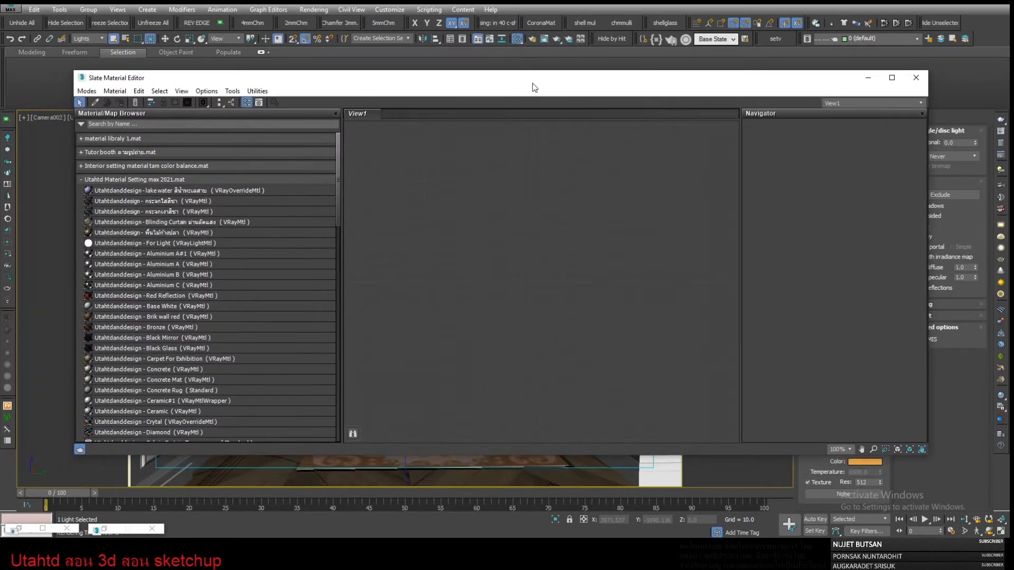
pyautogui.click(517, 38)
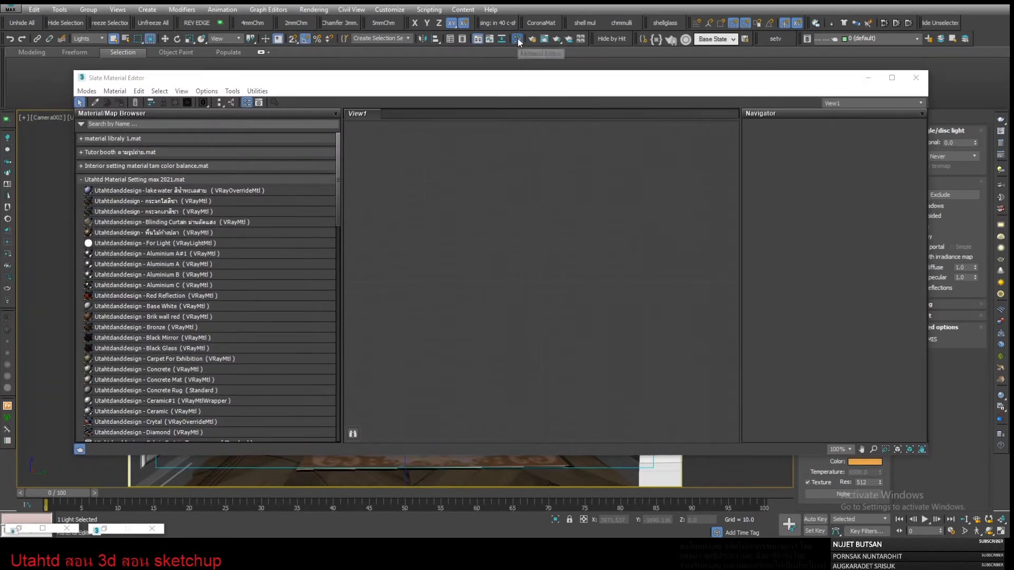
pyautogui.moveTo(518, 42); pyautogui.dragTo(517, 54)
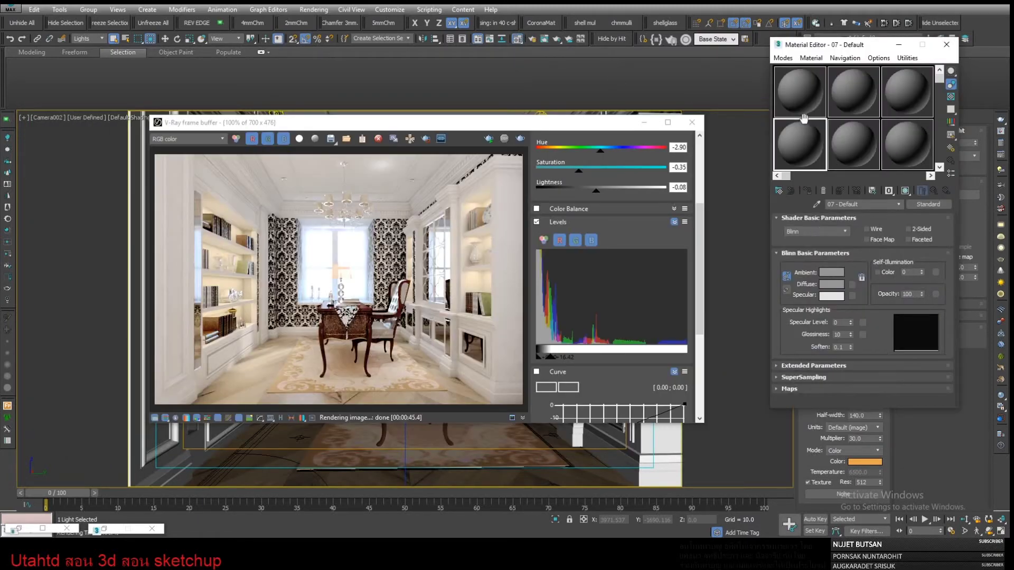
# Step: In the Material/Map Browser, save a copy of the Utahtd library over Utahtd Material Setting max 2021.mat
pyautogui.click(779, 191)
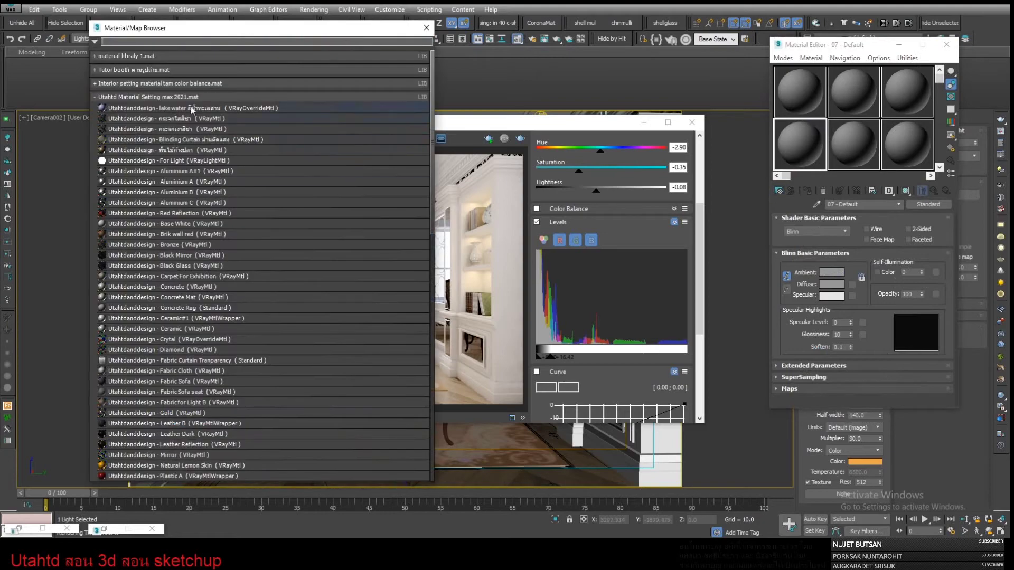
pyautogui.click(175, 98)
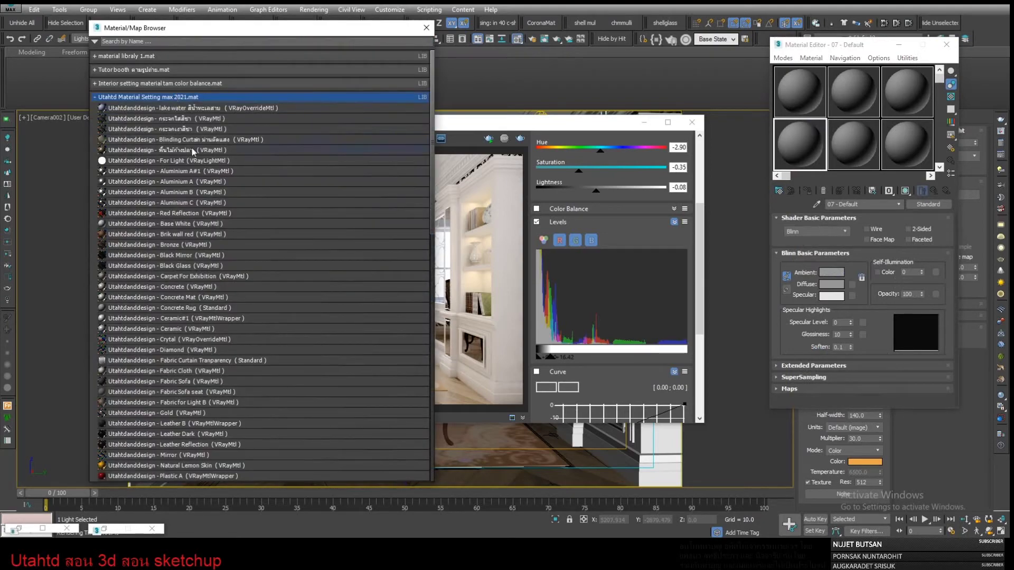
pyautogui.rightClick(154, 97)
pyautogui.moveTo(230, 109)
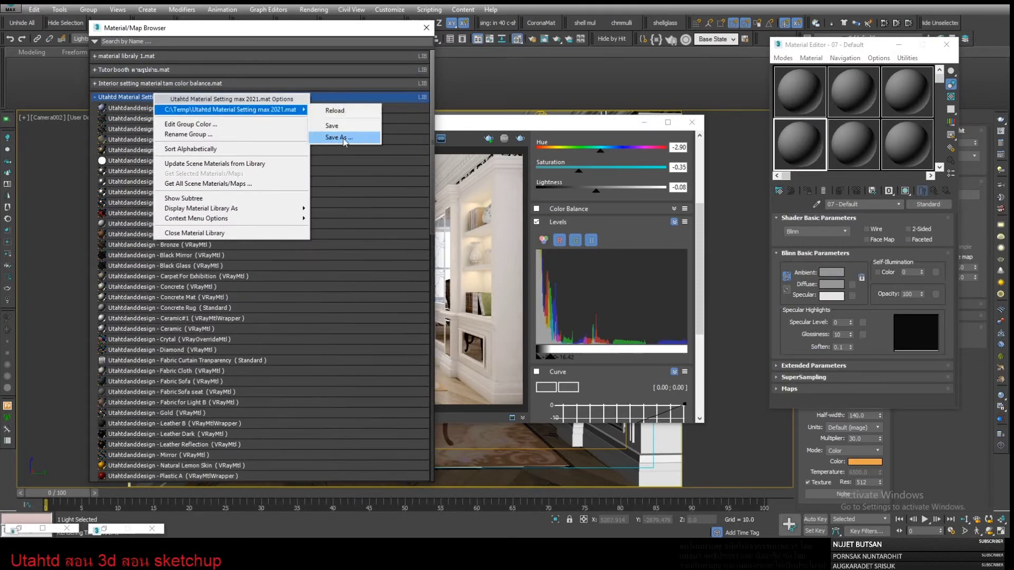
pyautogui.click(339, 138)
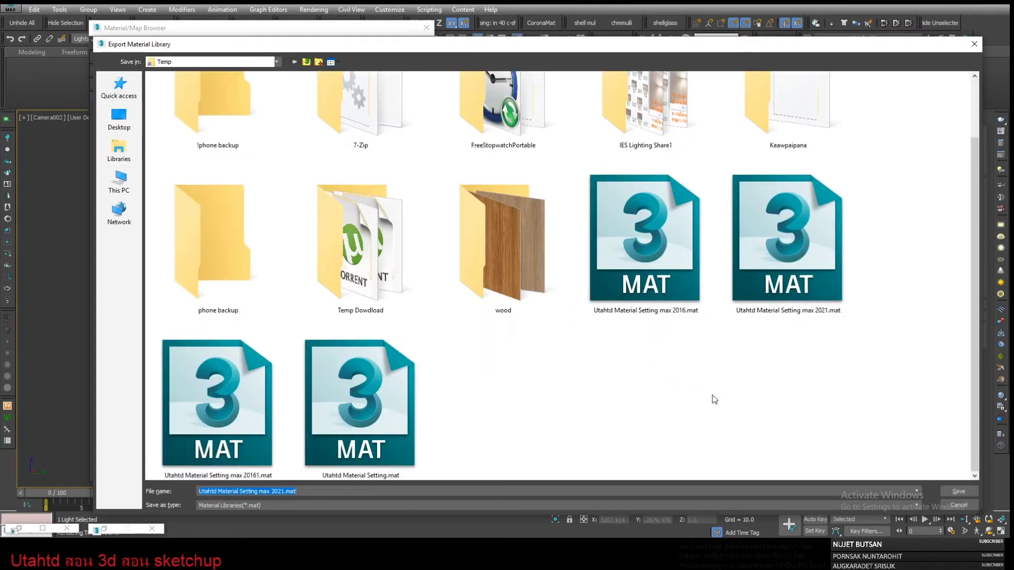
pyautogui.click(807, 290)
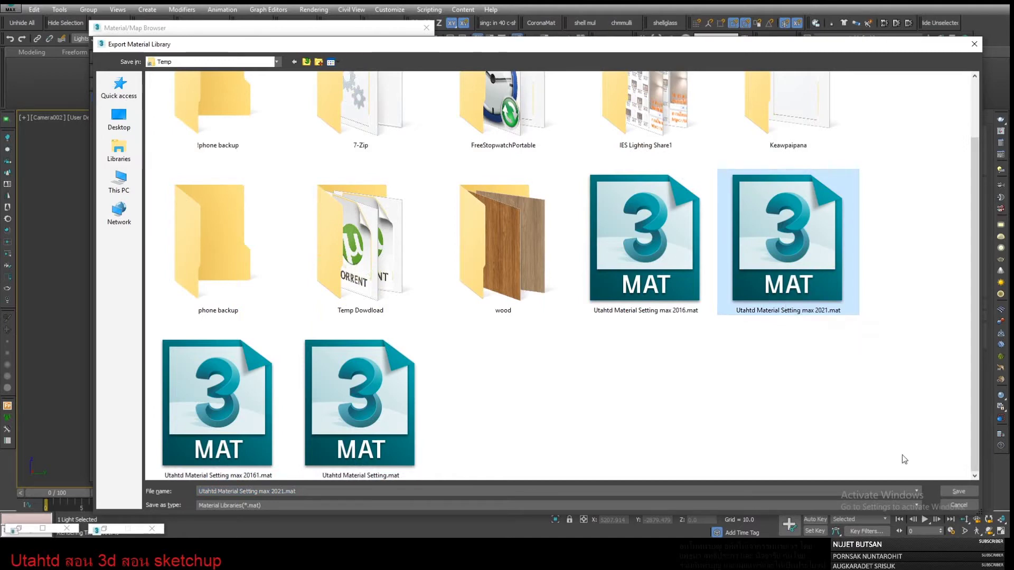
pyautogui.click(958, 491)
# Step: Browse the browser's library-opening options, cancelling without loading another library file
pyautogui.click(96, 42)
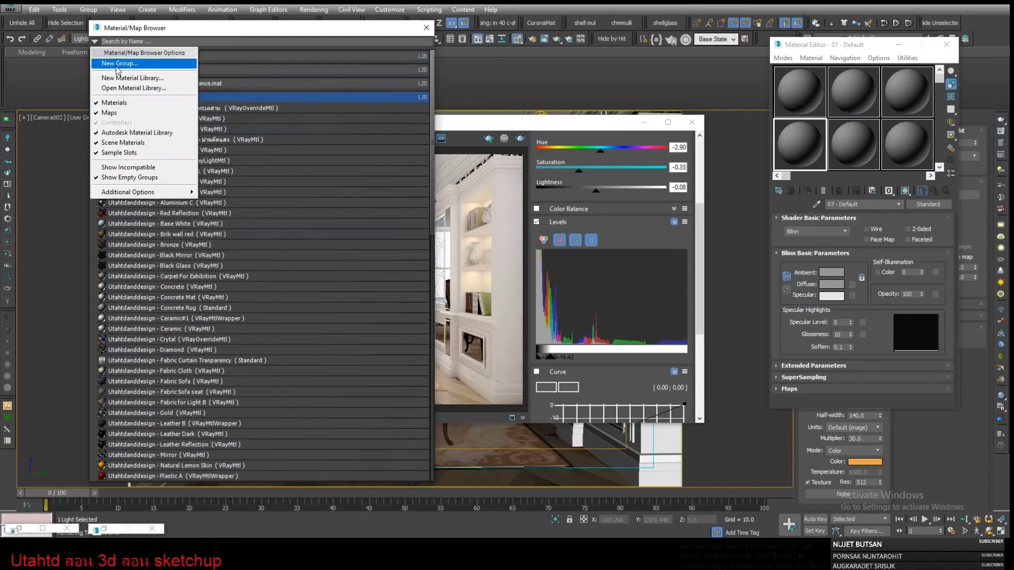
pyautogui.click(132, 90)
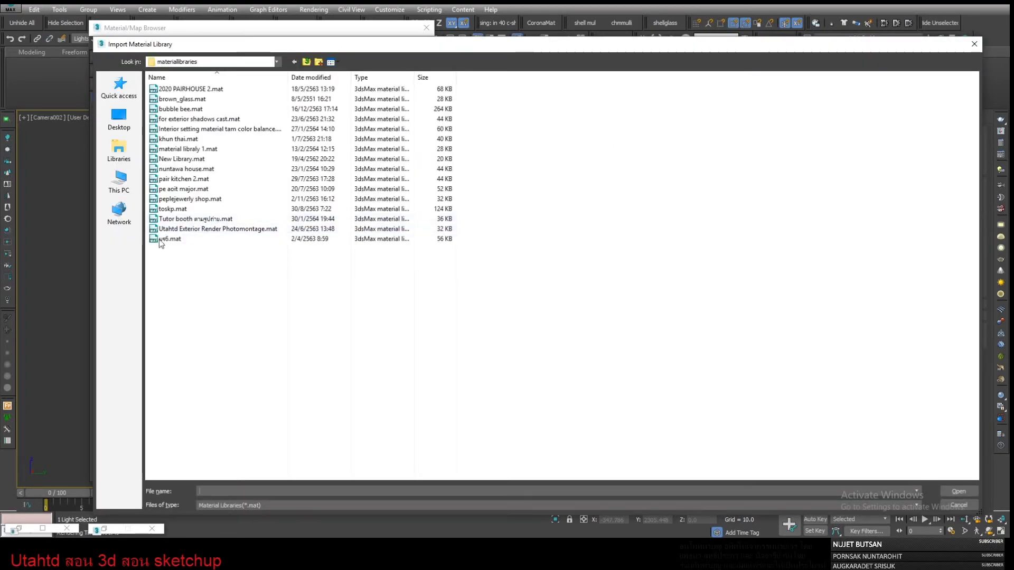
pyautogui.click(974, 508)
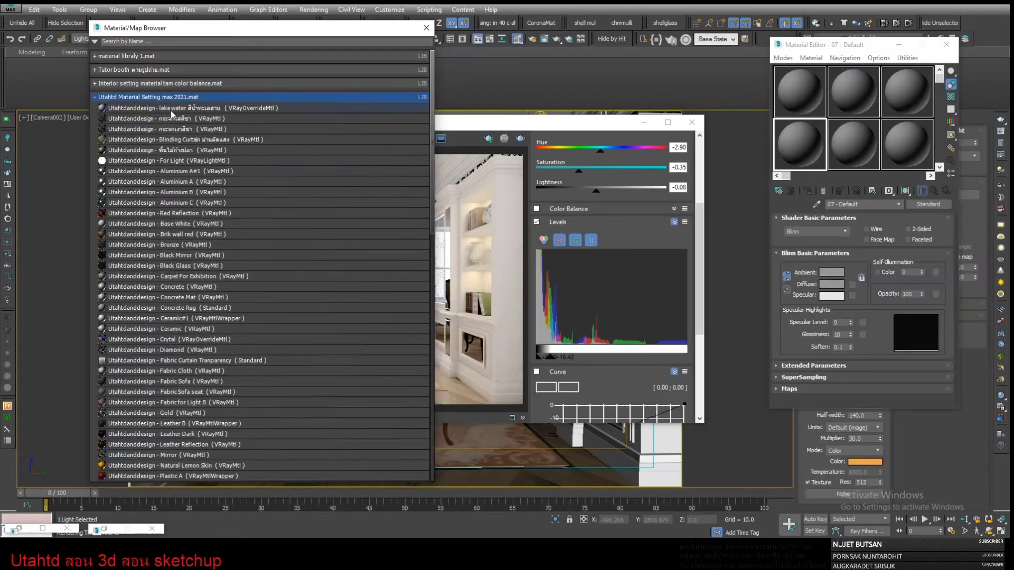
pyautogui.rightClick(147, 98)
pyautogui.moveTo(224, 110)
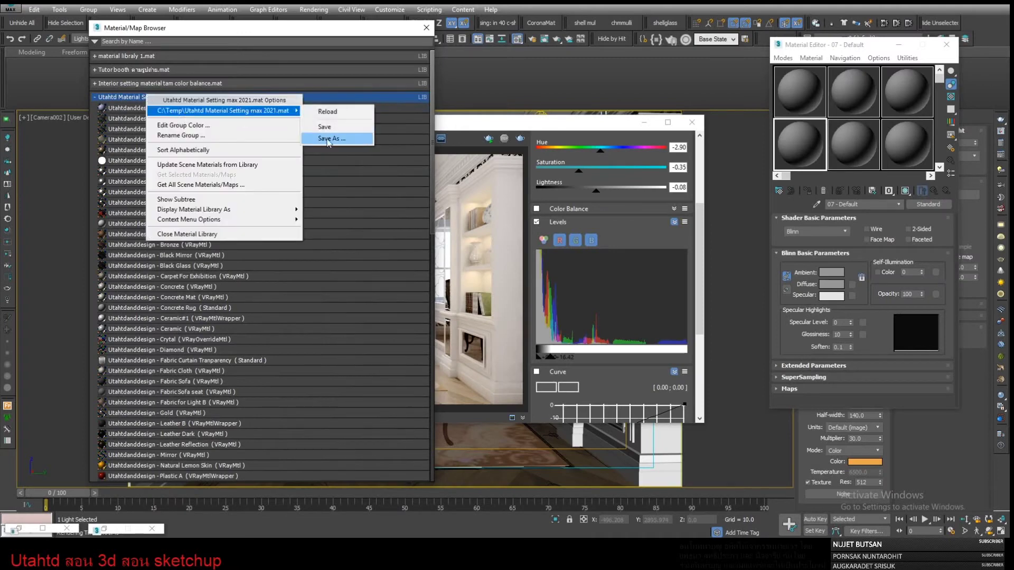
pyautogui.click(116, 98)
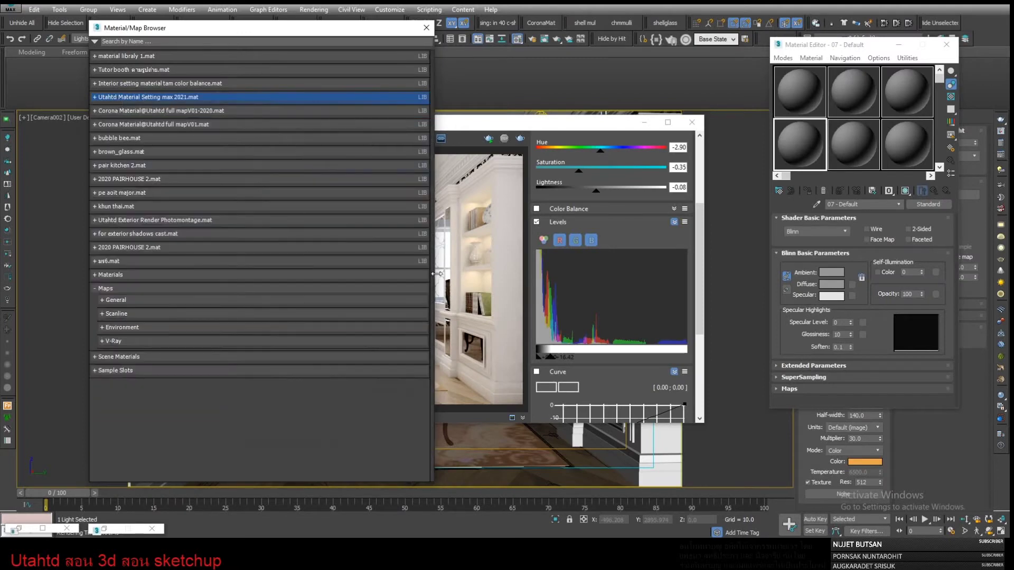
# Step: Expand the Utahtd library and load Stone White Mable into the active sample slot
pyautogui.click(191, 100)
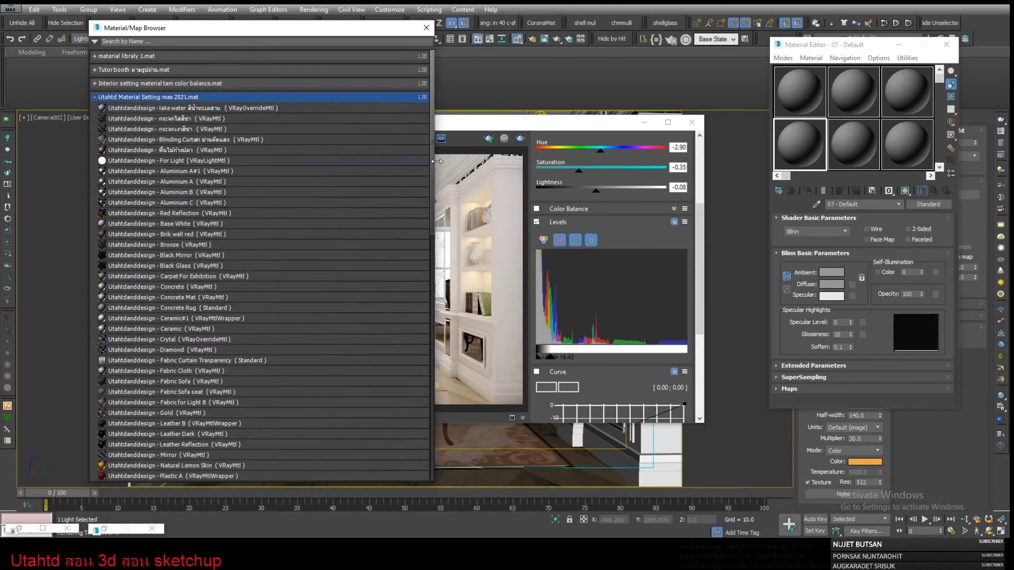
pyautogui.scroll(-5, 422, 283)
pyautogui.scroll(-5, 420, 321)
pyautogui.scroll(-2, 420, 329)
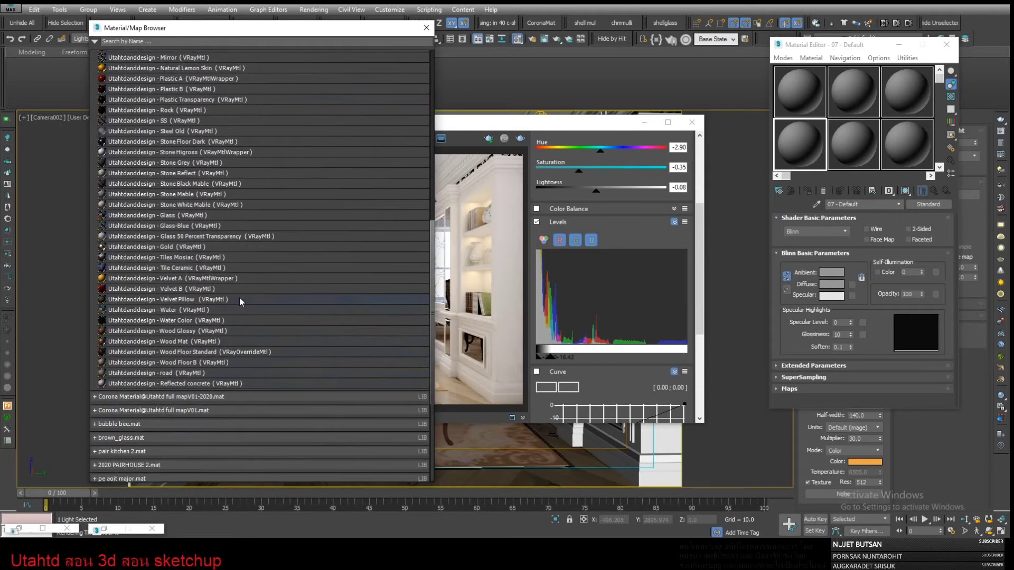
pyautogui.scroll(1, 240, 299)
pyautogui.scroll(1, 240, 299)
pyautogui.scroll(1, 239, 299)
pyautogui.scroll(1, 239, 299)
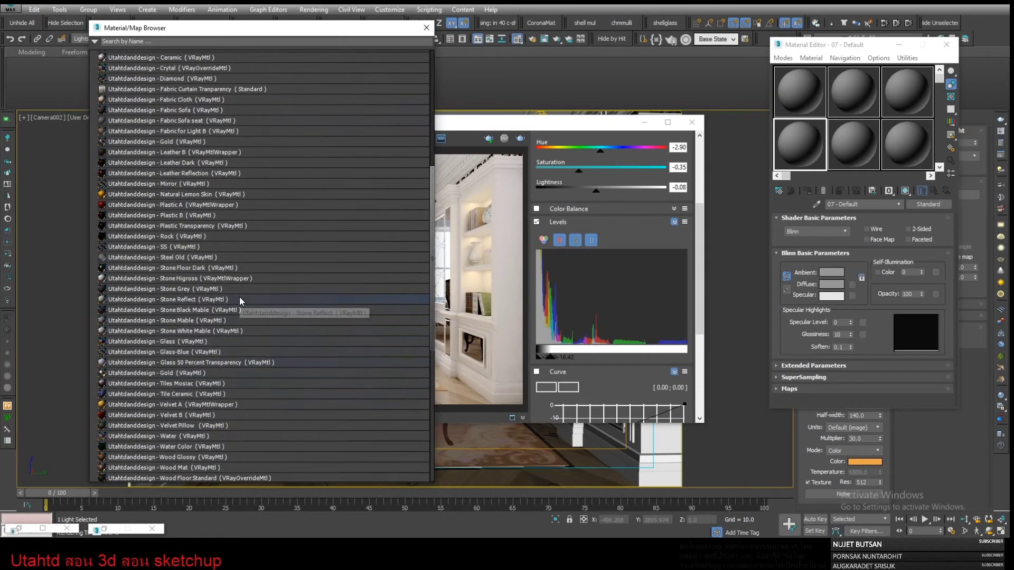
pyautogui.scroll(1, 239, 299)
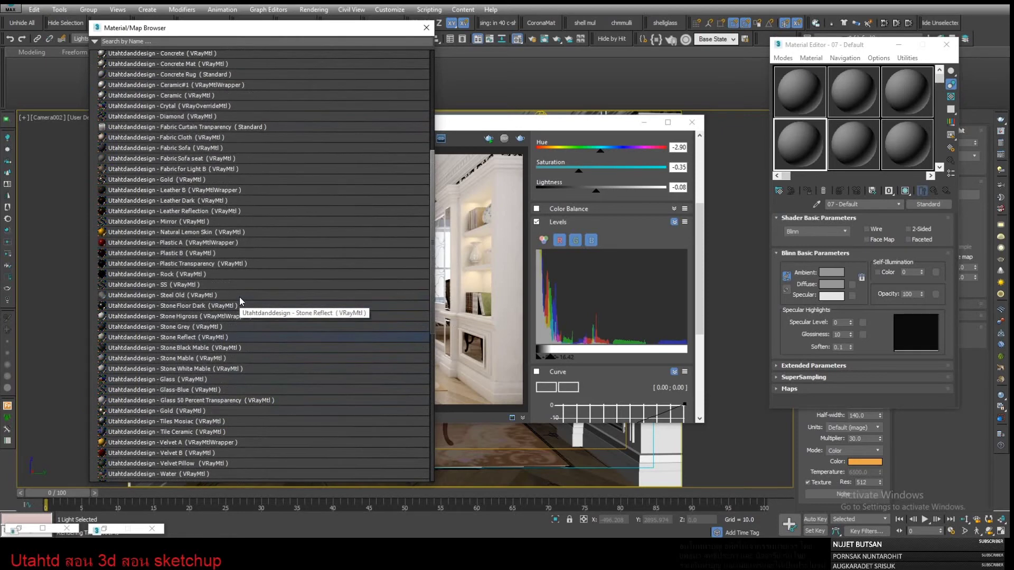
pyautogui.click(197, 350)
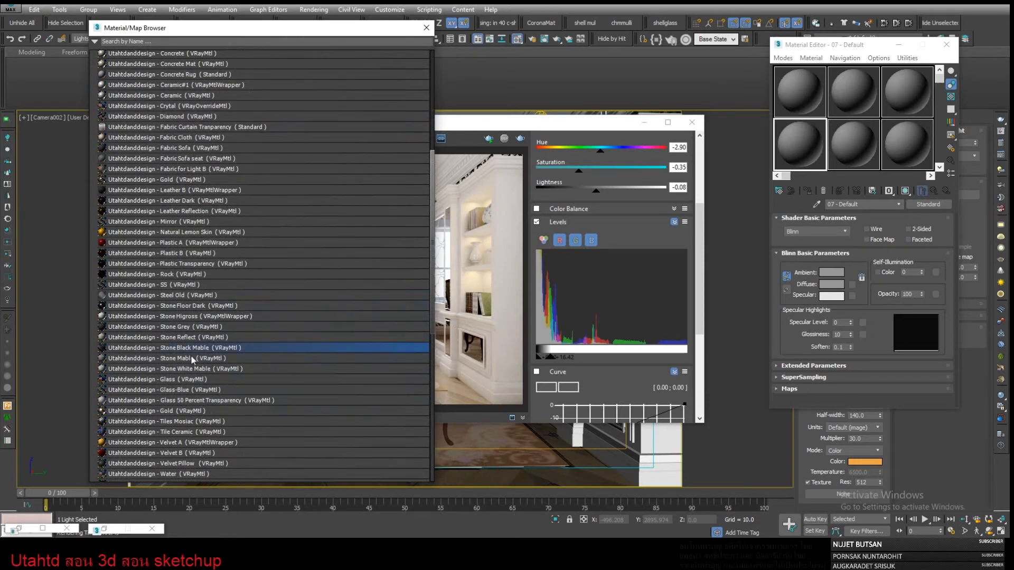
pyautogui.click(188, 371)
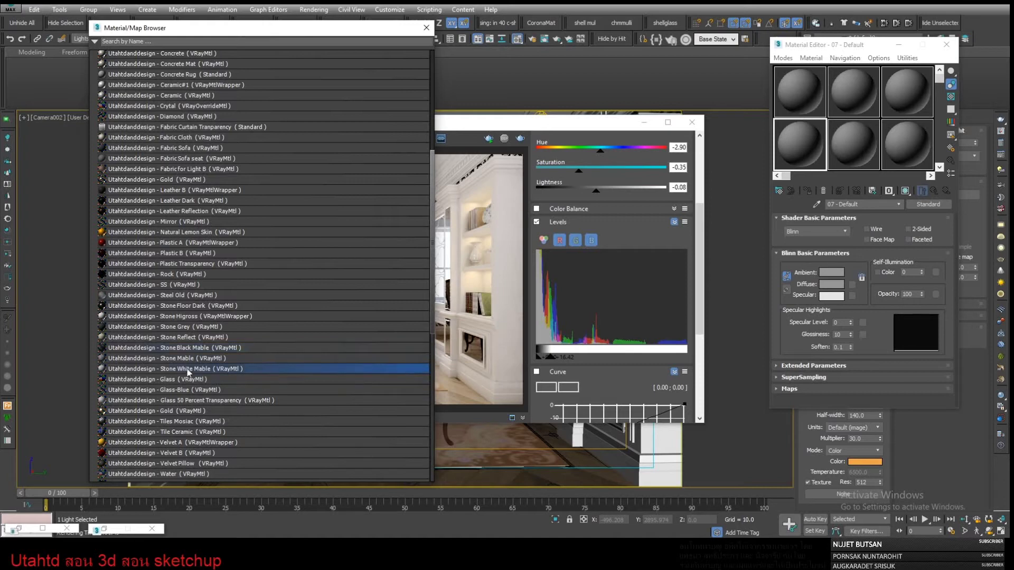
pyautogui.doubleClick(200, 370)
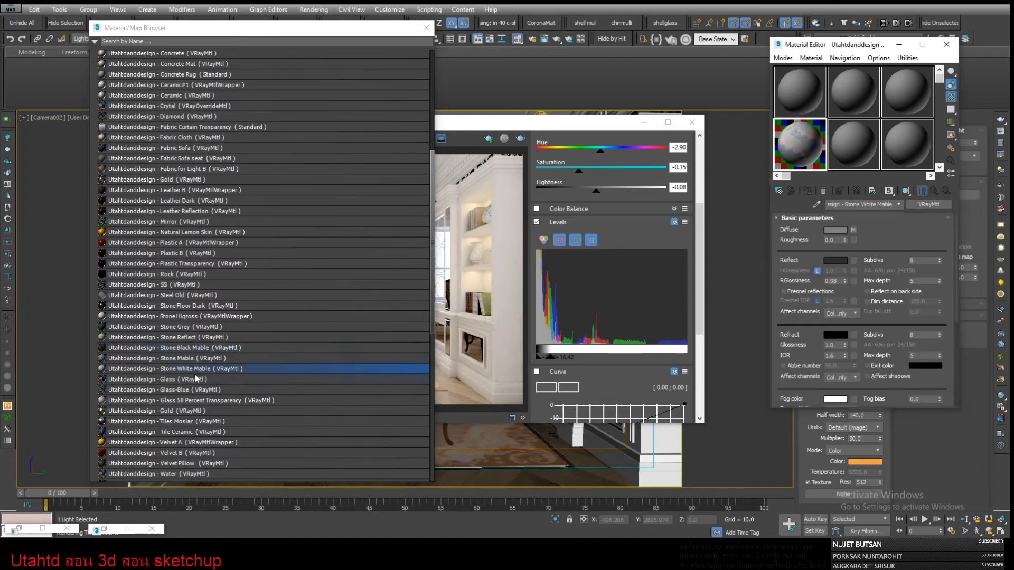
pyautogui.click(426, 33)
# Step: Set the selection filter back to All and select the floor in the camera view
pyautogui.moveTo(558, 122); pyautogui.dragTo(514, 45)
pyautogui.moveTo(168, 47); pyautogui.dragTo(131, 68)
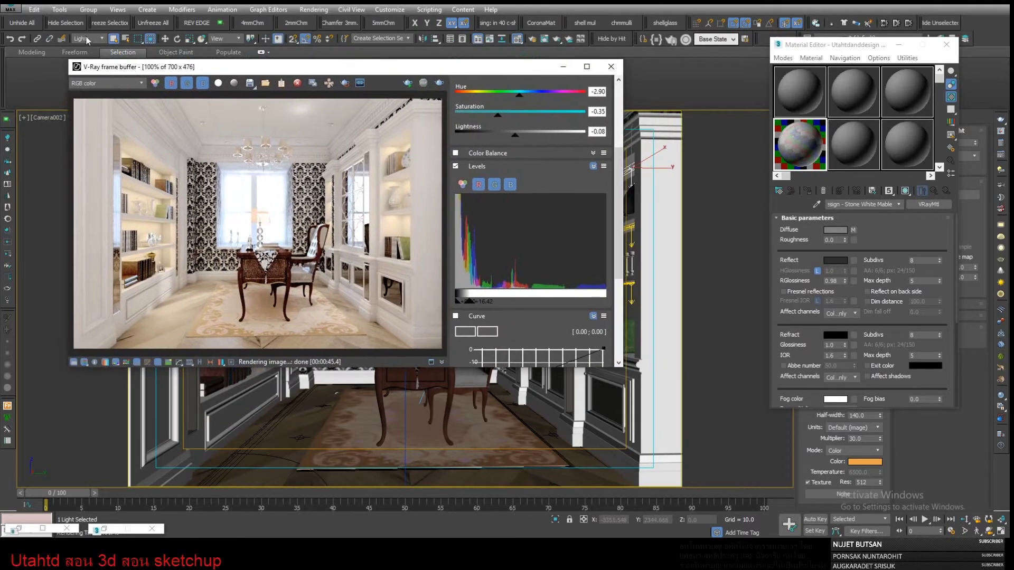
pyautogui.click(89, 40)
pyautogui.click(78, 49)
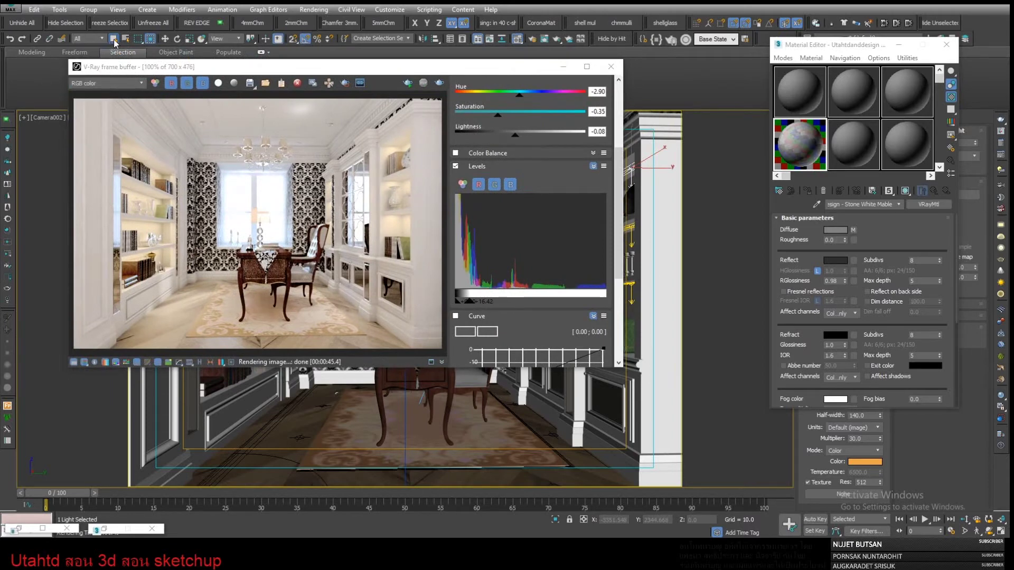
pyautogui.click(304, 420)
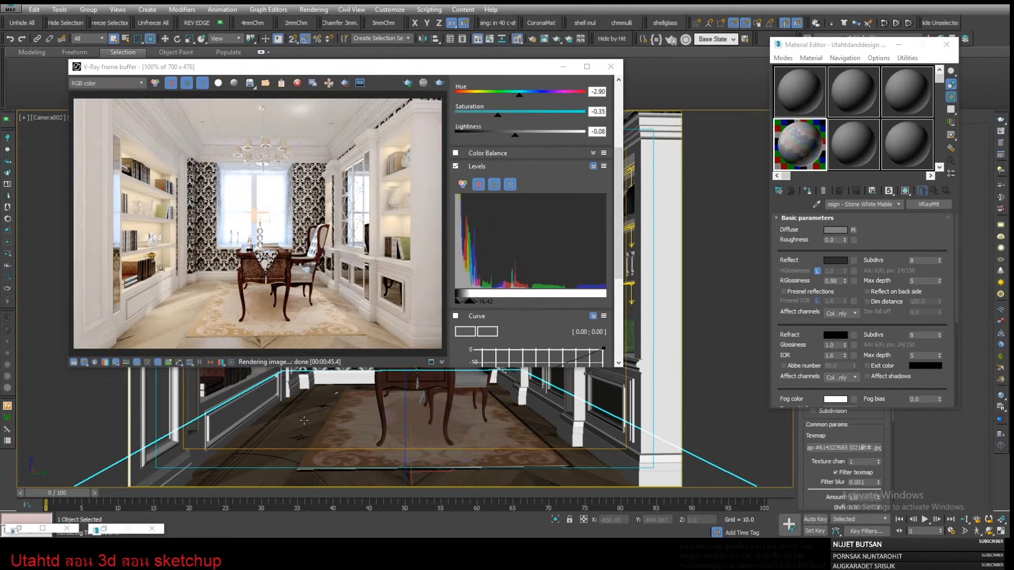
# Step: Assign Stone White Mable to the floor and show its texture shaded in the viewport
pyautogui.moveTo(856, 41); pyautogui.dragTo(648, 26)
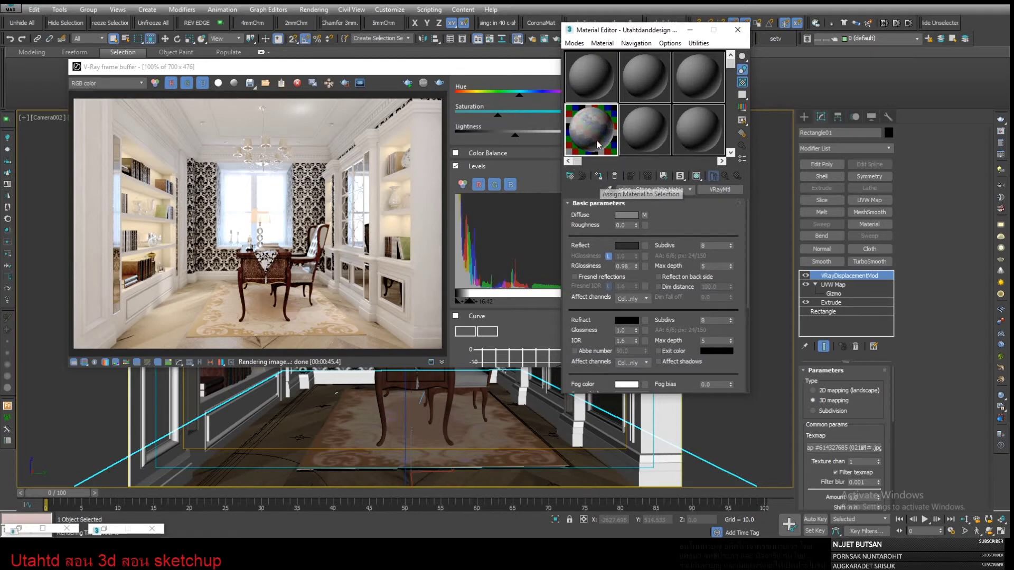
pyautogui.click(597, 176)
pyautogui.moveTo(605, 135); pyautogui.dragTo(587, 135)
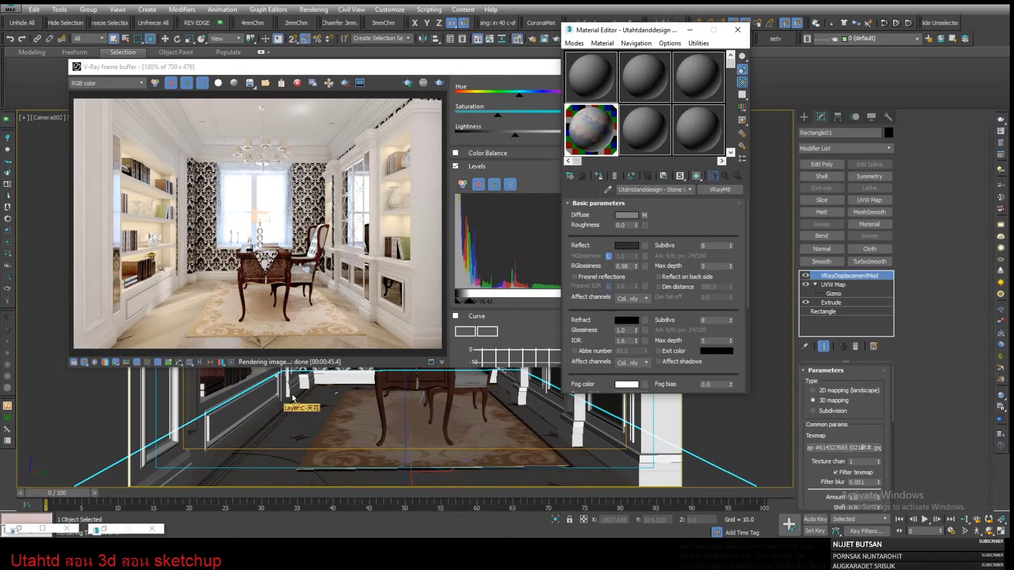
pyautogui.click(697, 177)
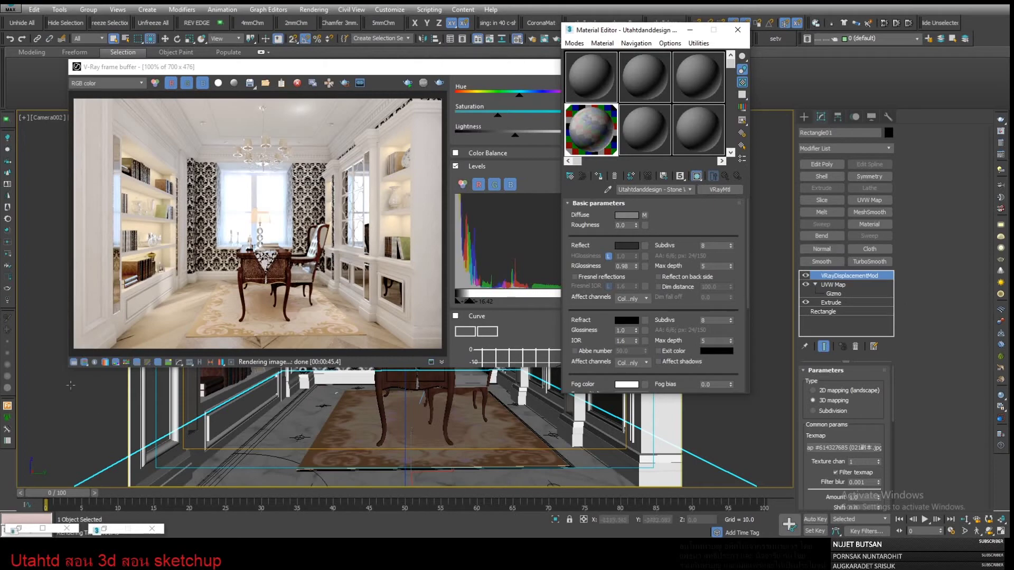
pyautogui.click(300, 423)
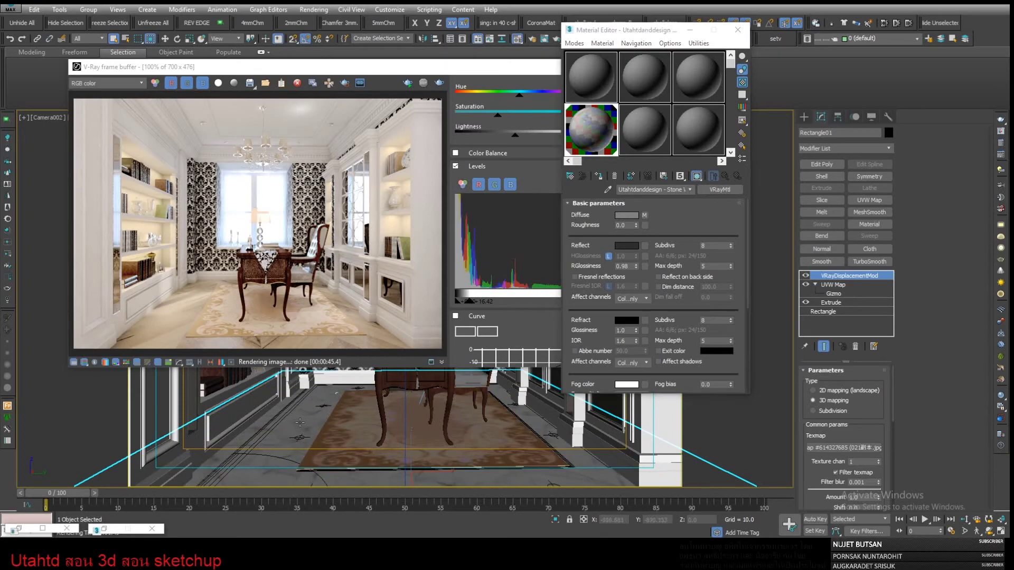
# Step: Replace the floor's old displacement and UVW modifiers with a Box UVW Map, width 2583.29
pyautogui.click(857, 347)
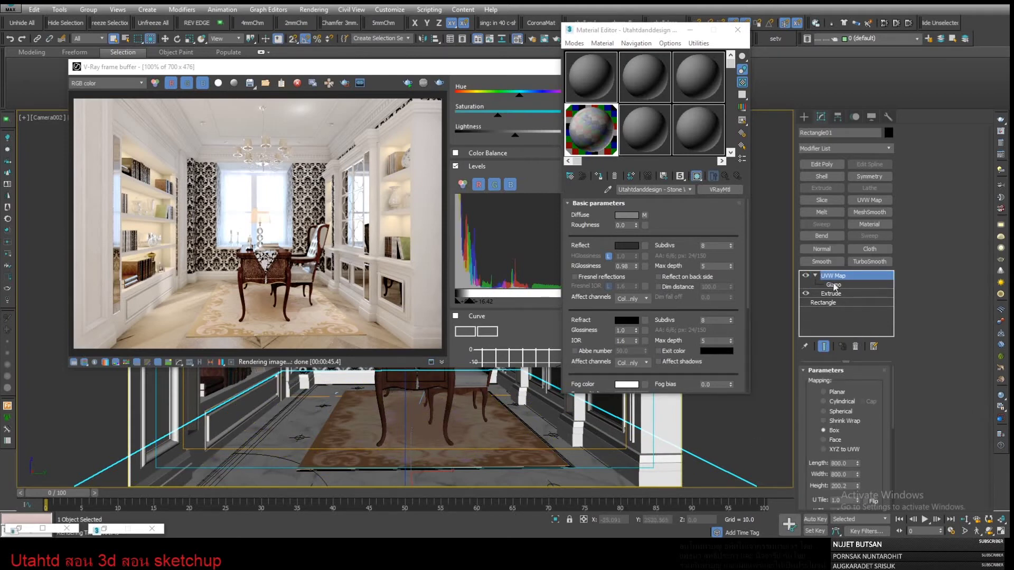
pyautogui.click(856, 347)
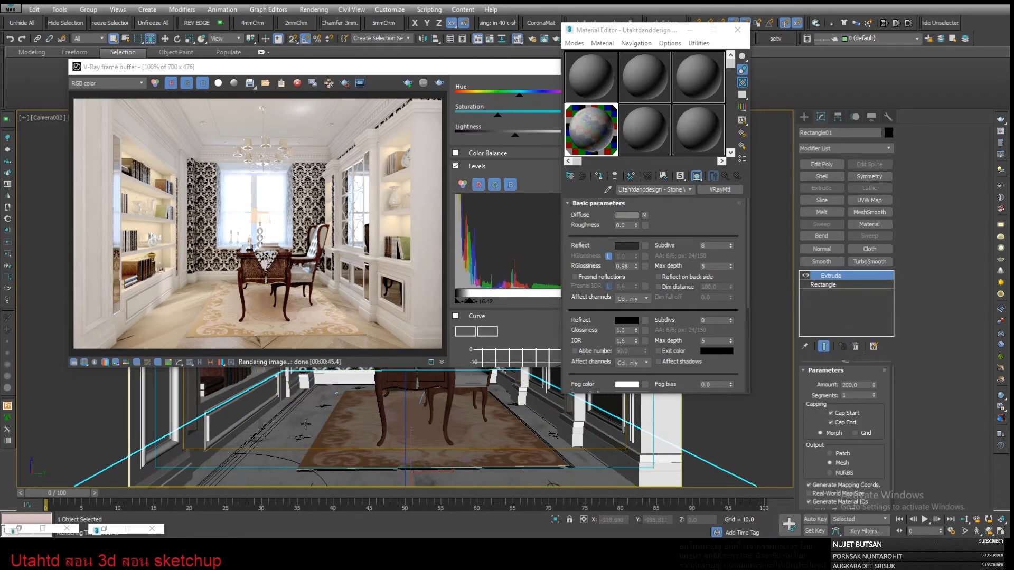
pyautogui.click(845, 149)
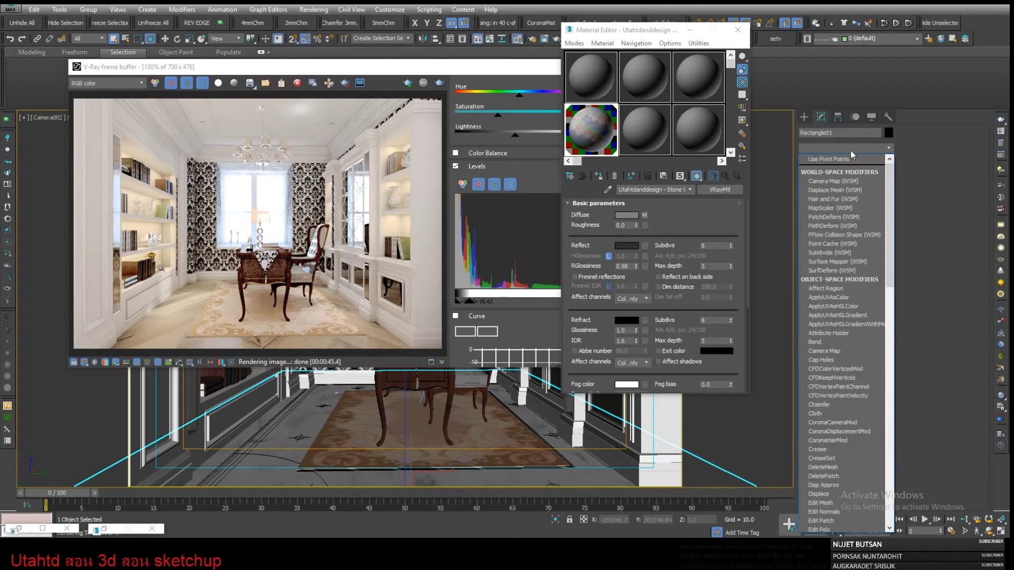
pyautogui.moveTo(889, 211); pyautogui.dragTo(877, 429)
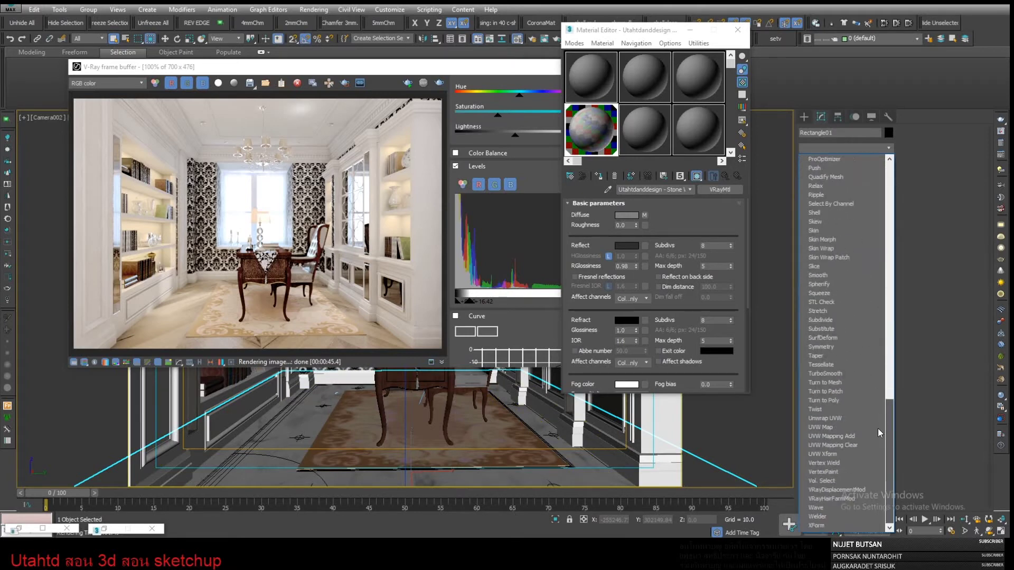
pyautogui.click(877, 427)
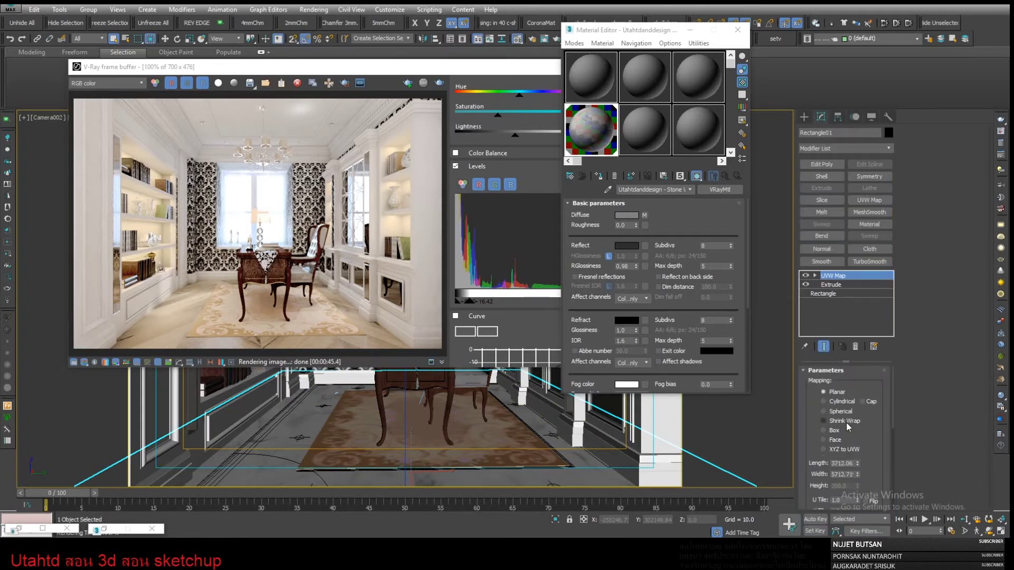
pyautogui.click(845, 421)
pyautogui.click(834, 431)
pyautogui.moveTo(854, 467)
pyautogui.mouseDown()
pyautogui.moveTo(854, 415)
pyautogui.moveTo(858, 437)
pyautogui.mouseUp()
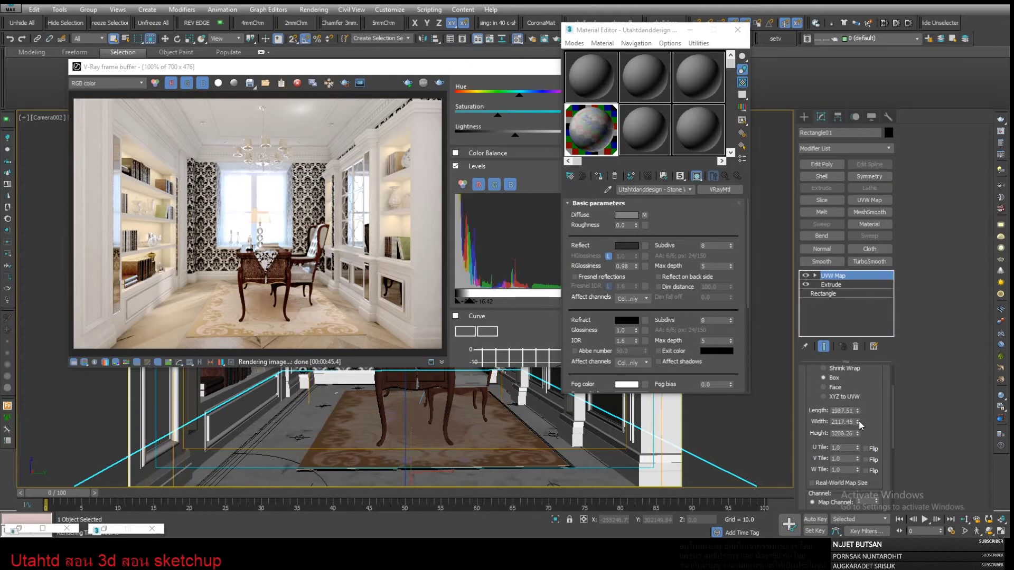
pyautogui.moveTo(857, 422); pyautogui.dragTo(858, 393)
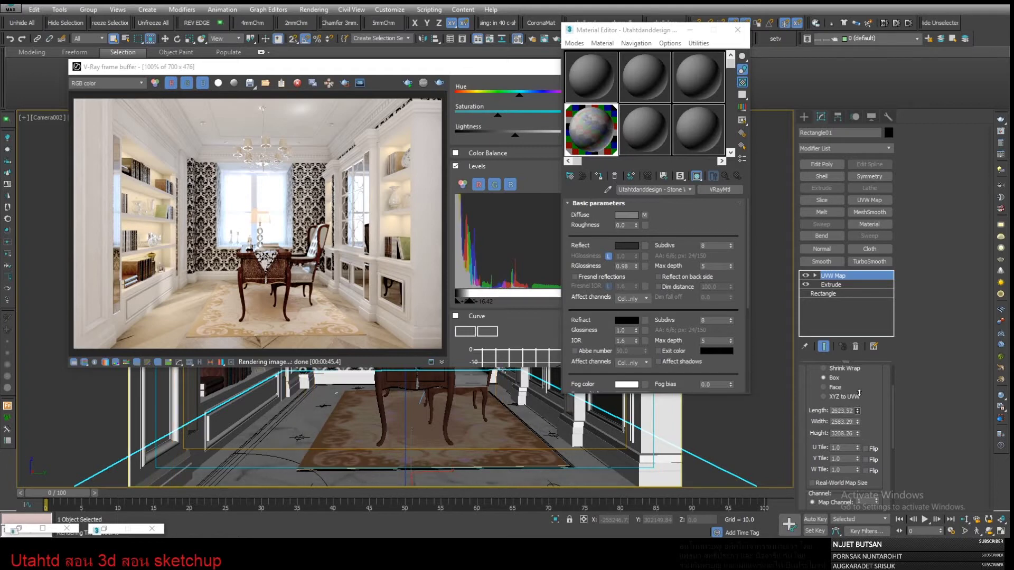
# Step: Region-render just the floor area in the V-Ray frame buffer to preview the white marble
pyautogui.click(339, 72)
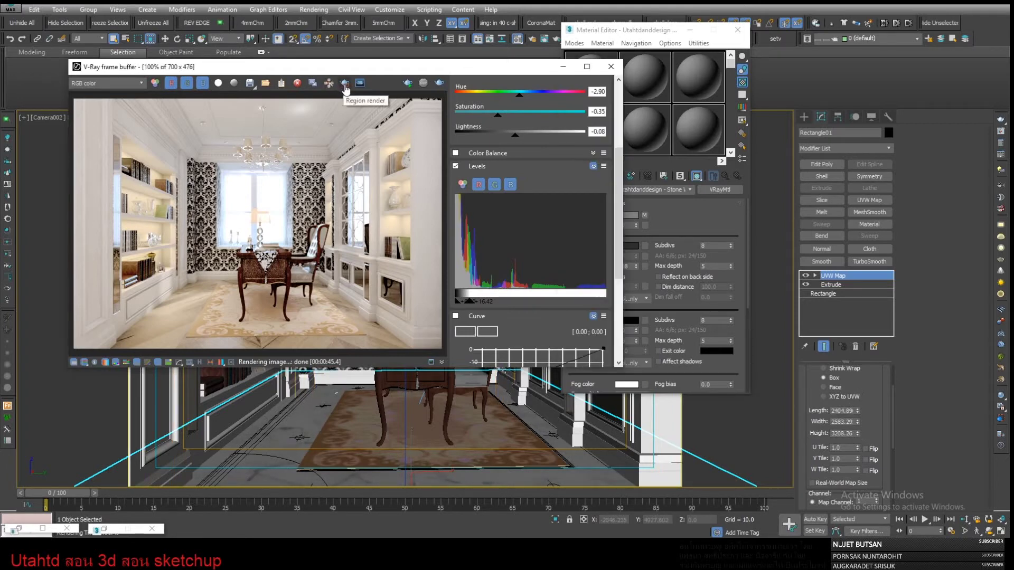
pyautogui.click(343, 83)
pyautogui.moveTo(152, 273); pyautogui.dragTo(406, 352)
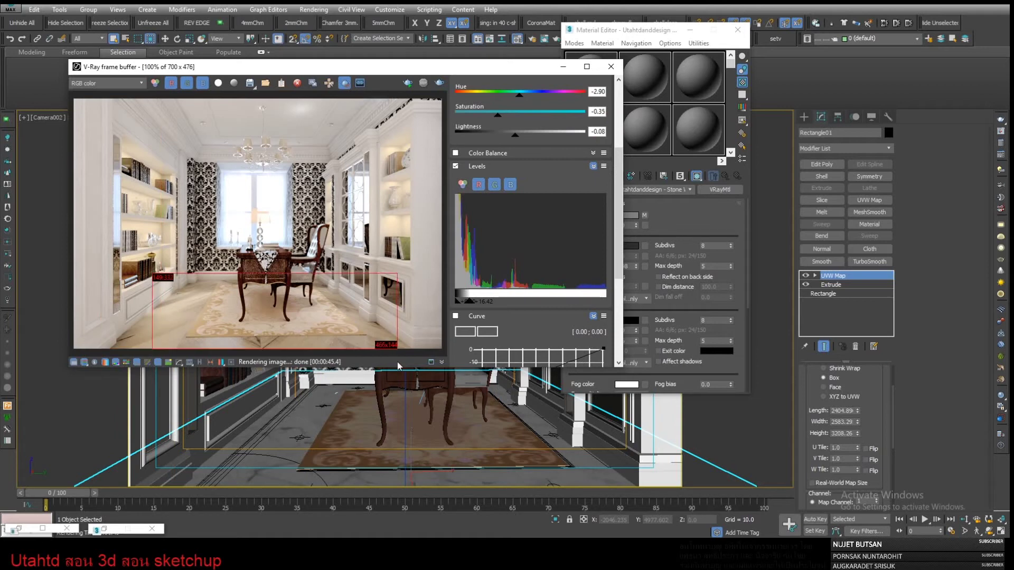
pyautogui.click(439, 83)
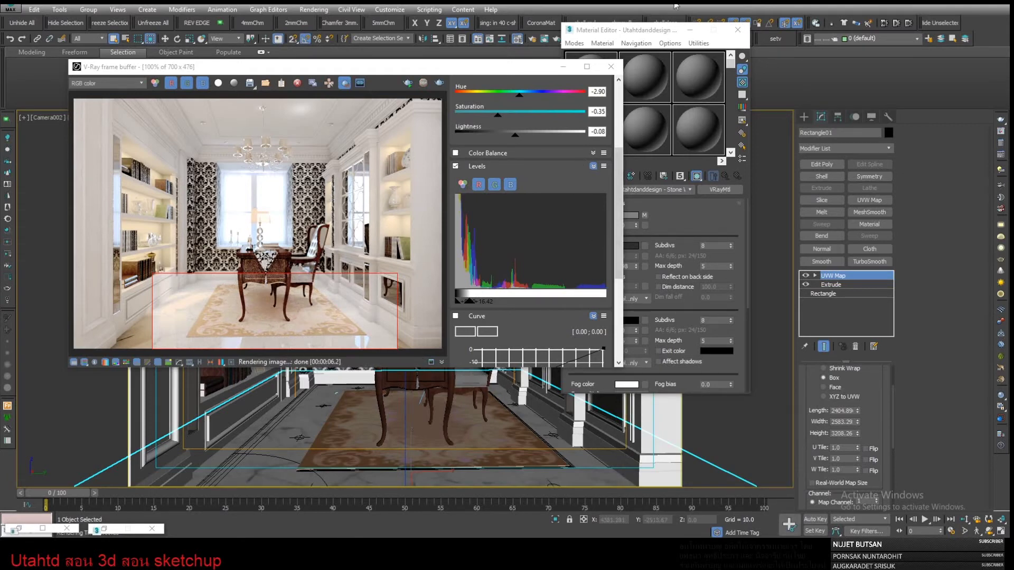
pyautogui.click(625, 32)
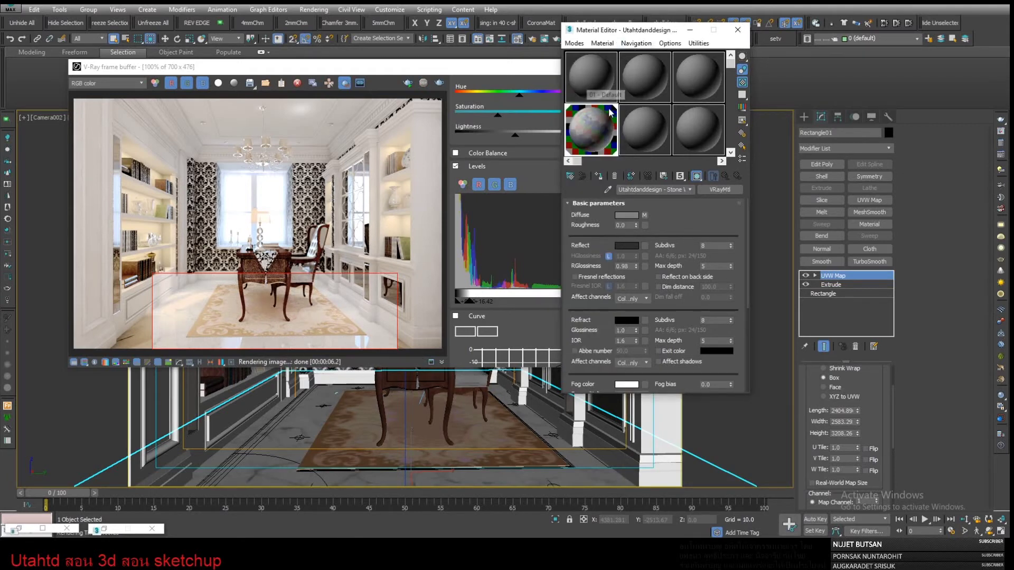
# Step: Load Stone Black Mable from the material library into the first sample slot
pyautogui.click(587, 80)
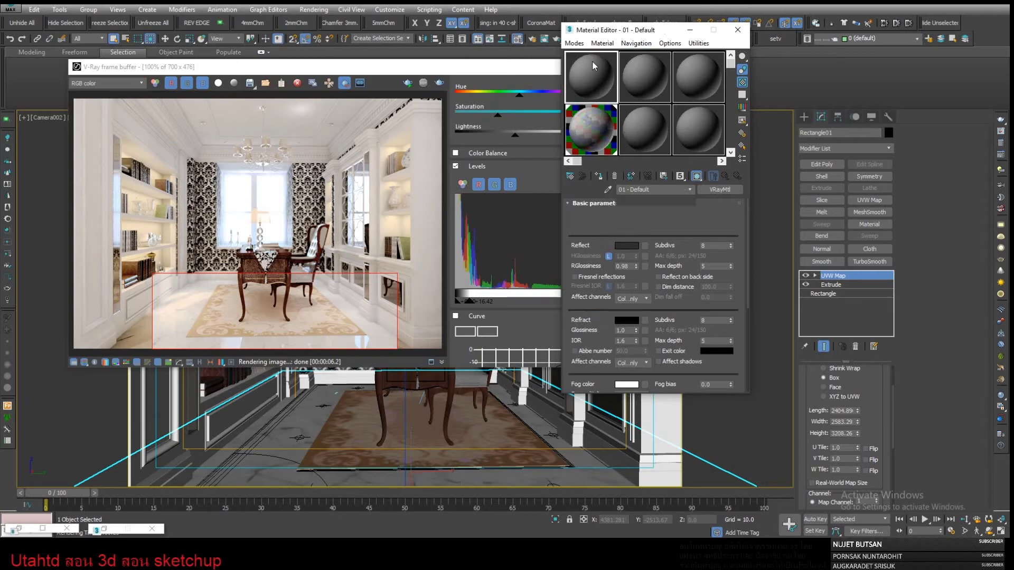
pyautogui.click(570, 176)
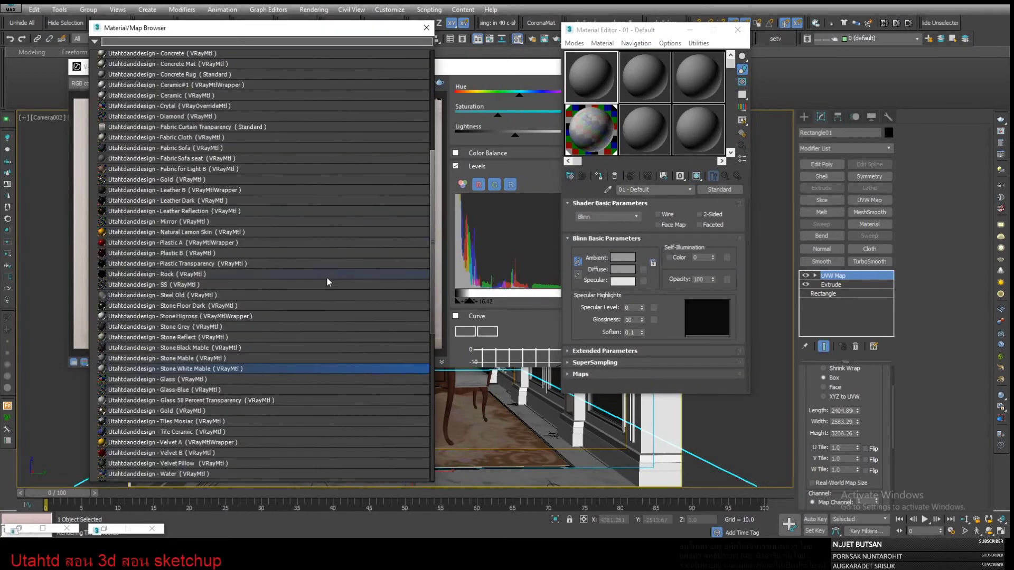
pyautogui.click(196, 347)
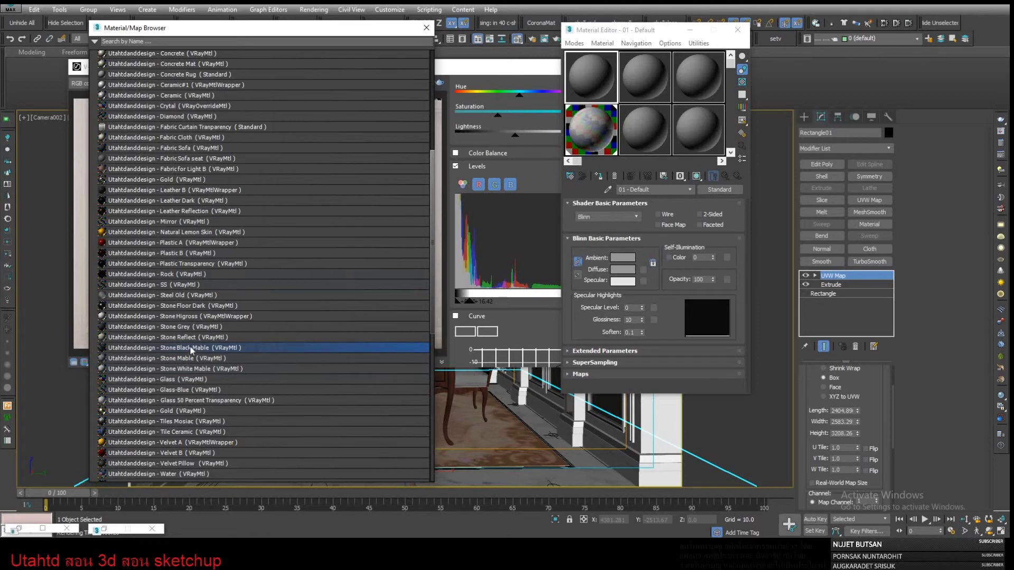
pyautogui.moveTo(580, 79); pyautogui.dragTo(581, 78)
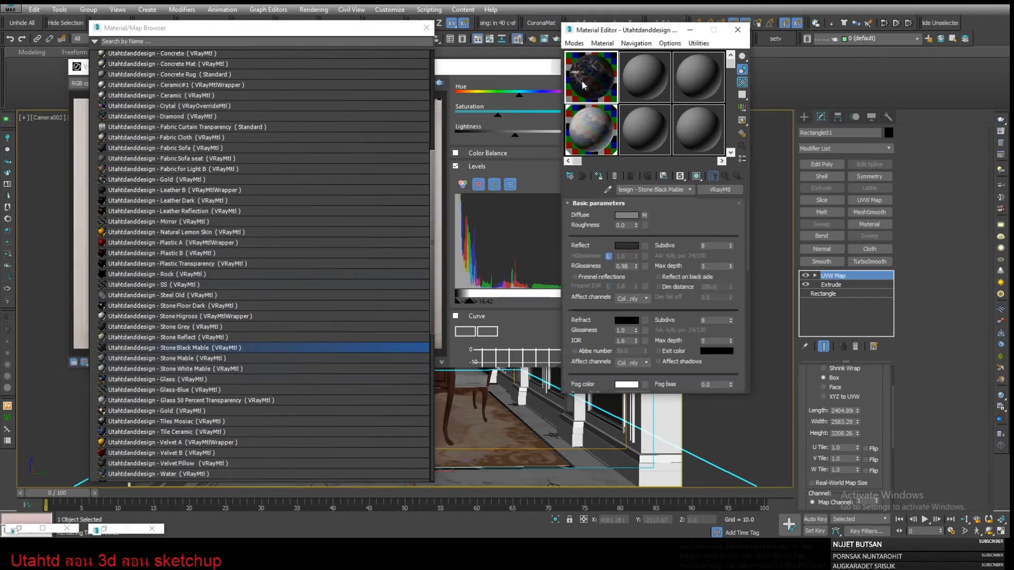
pyautogui.click(427, 28)
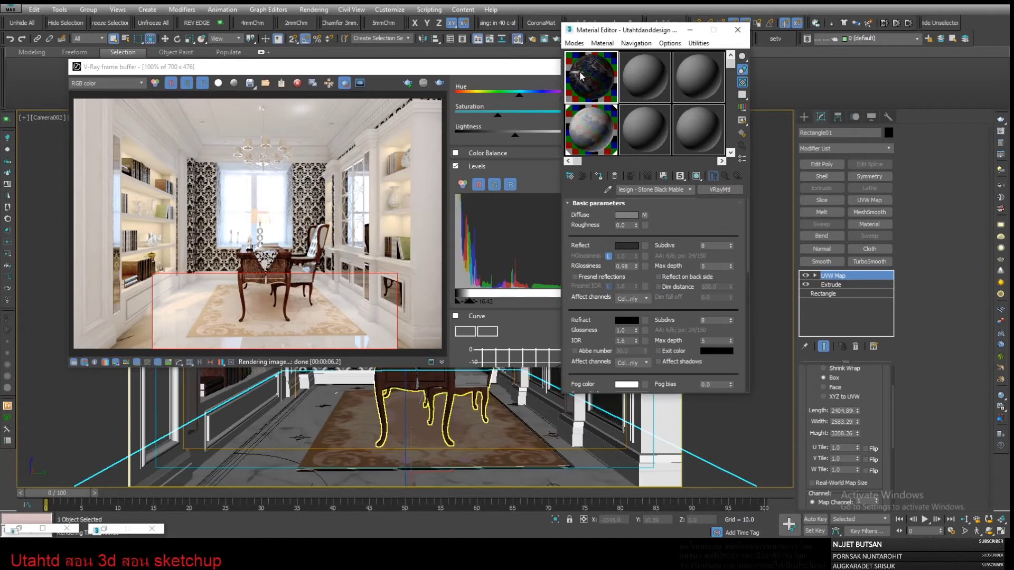
# Step: Assign the black marble to the floor, reapply box mapping at 2732.14, show it shaded, and re-render
pyautogui.click(598, 177)
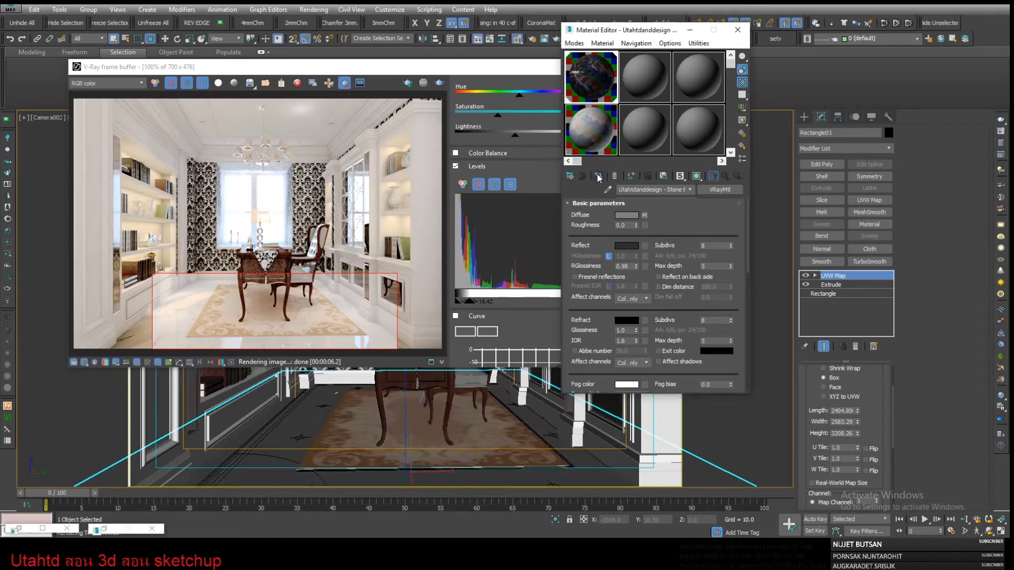
pyautogui.moveTo(866, 381); pyautogui.dragTo(847, 432)
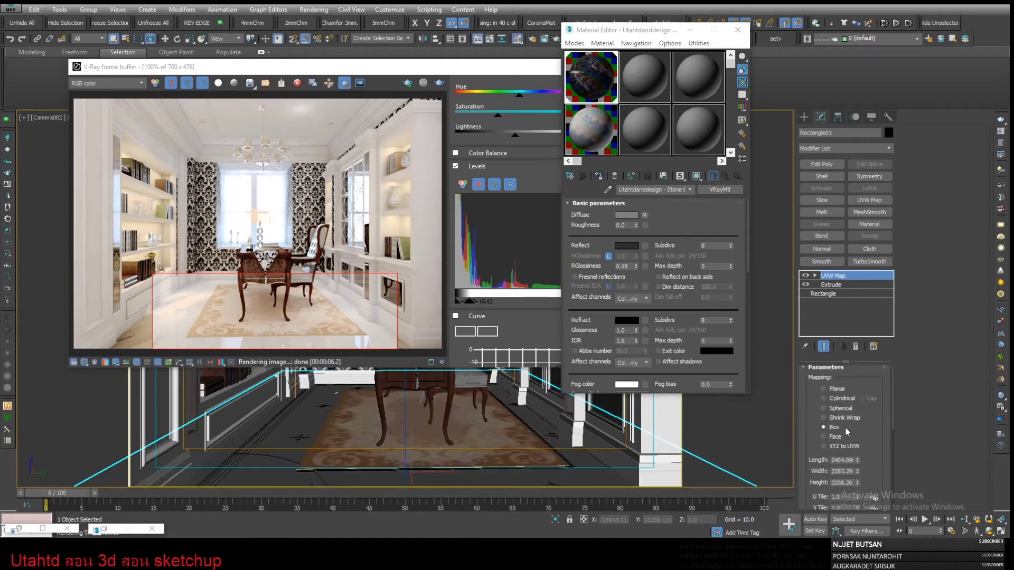
pyautogui.click(832, 429)
pyautogui.click(696, 176)
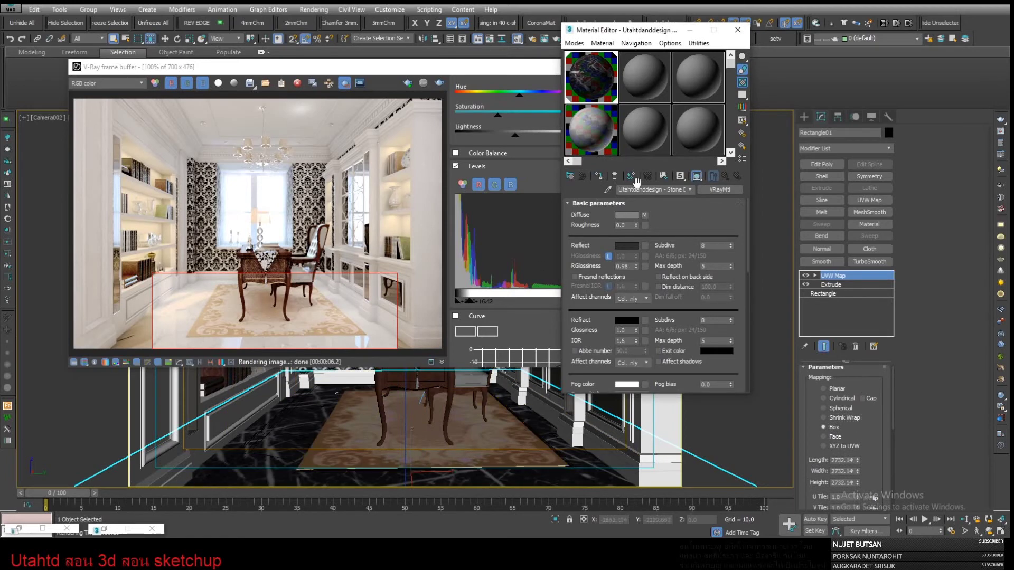
pyautogui.click(489, 75)
# Step: Render the black marble floor region, then turn off Region render and render the full frame
pyautogui.click(439, 83)
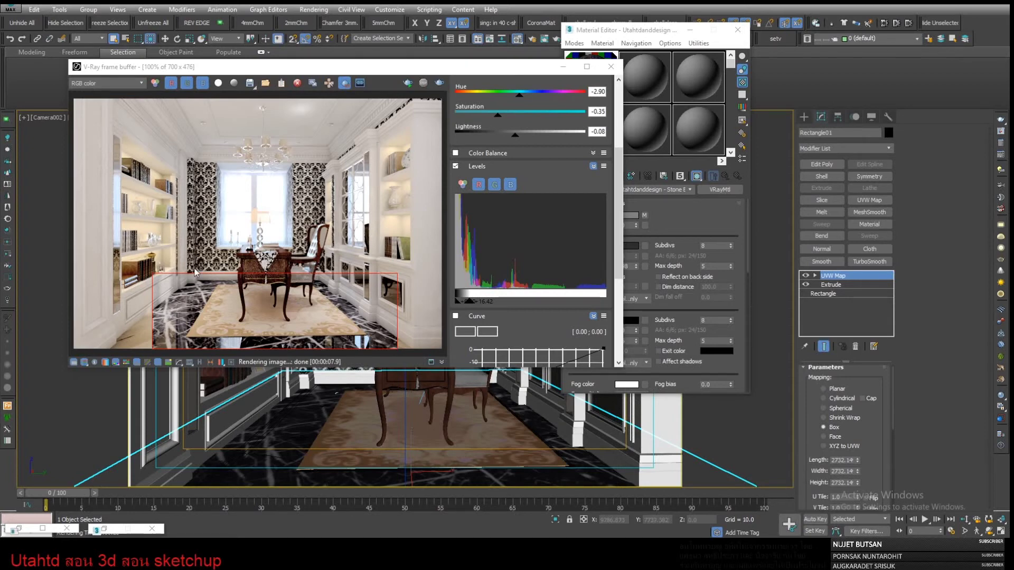
pyautogui.click(347, 82)
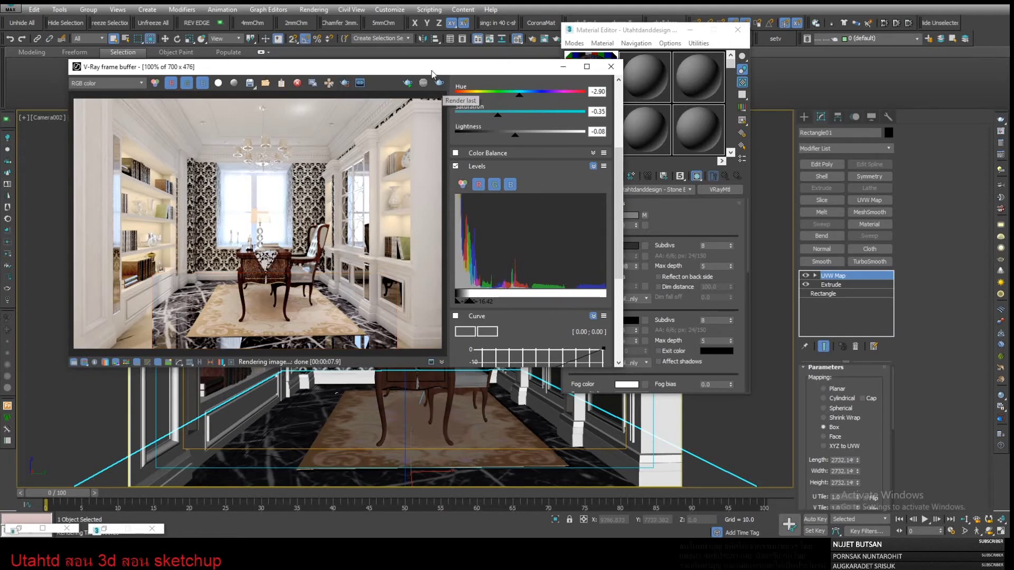
pyautogui.moveTo(438, 66); pyautogui.dragTo(495, 96)
pyautogui.click(497, 112)
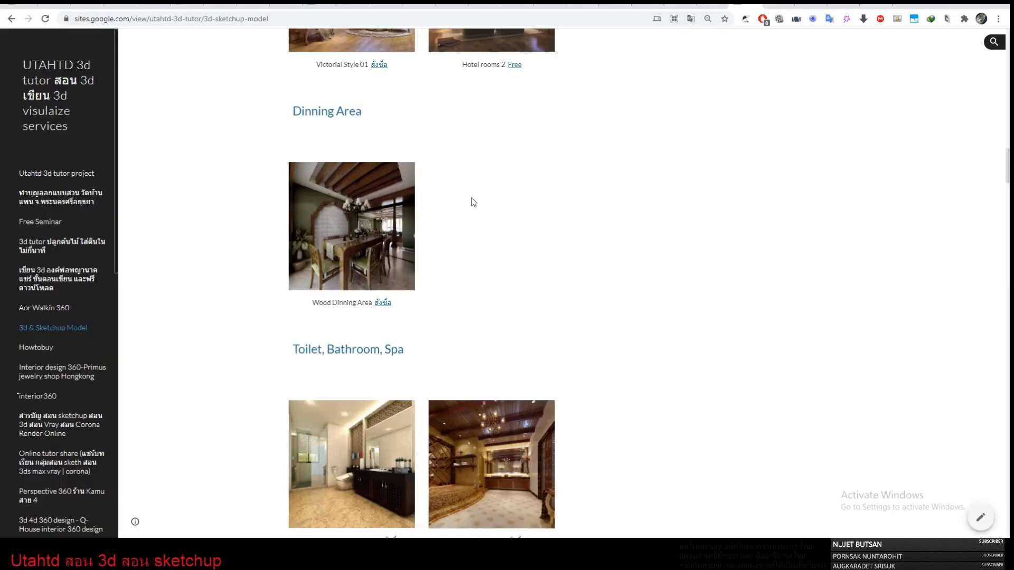
# Step: Scroll down through the 3d & Sketchup Model catalogue page in Google Sites
pyautogui.scroll(-5, 824, 311)
pyautogui.scroll(-5, 813, 311)
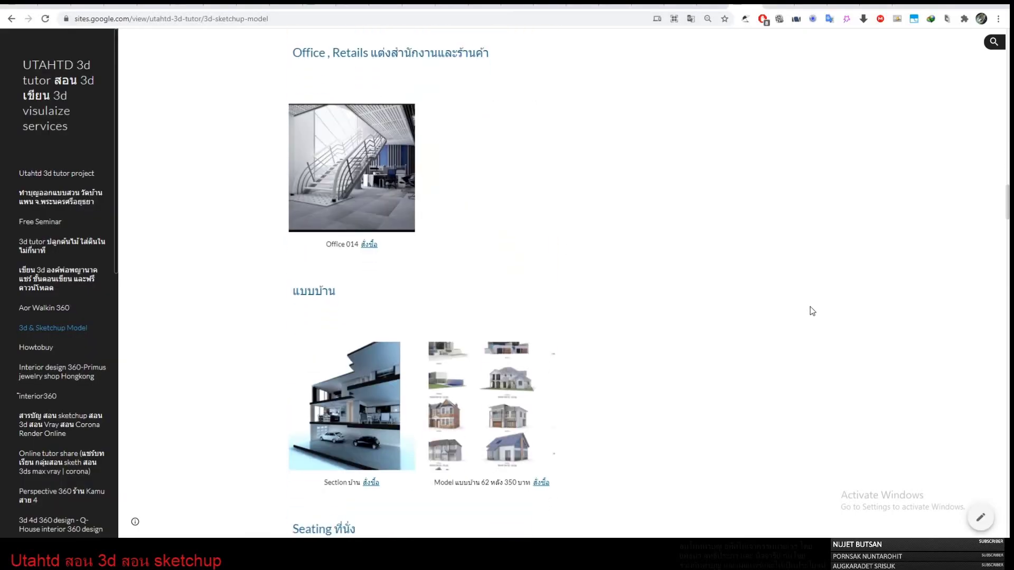
pyautogui.scroll(-5, 811, 311)
pyautogui.scroll(-2, 811, 310)
pyautogui.scroll(-10, 811, 311)
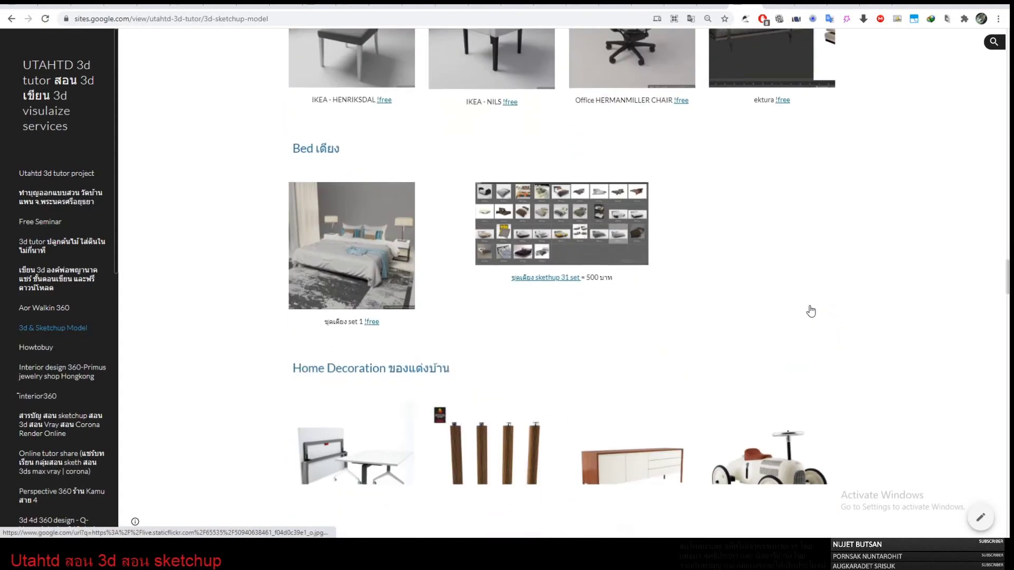
pyautogui.scroll(-5, 811, 311)
pyautogui.scroll(-5, 811, 310)
pyautogui.scroll(-5, 811, 311)
pyautogui.scroll(-10, 811, 311)
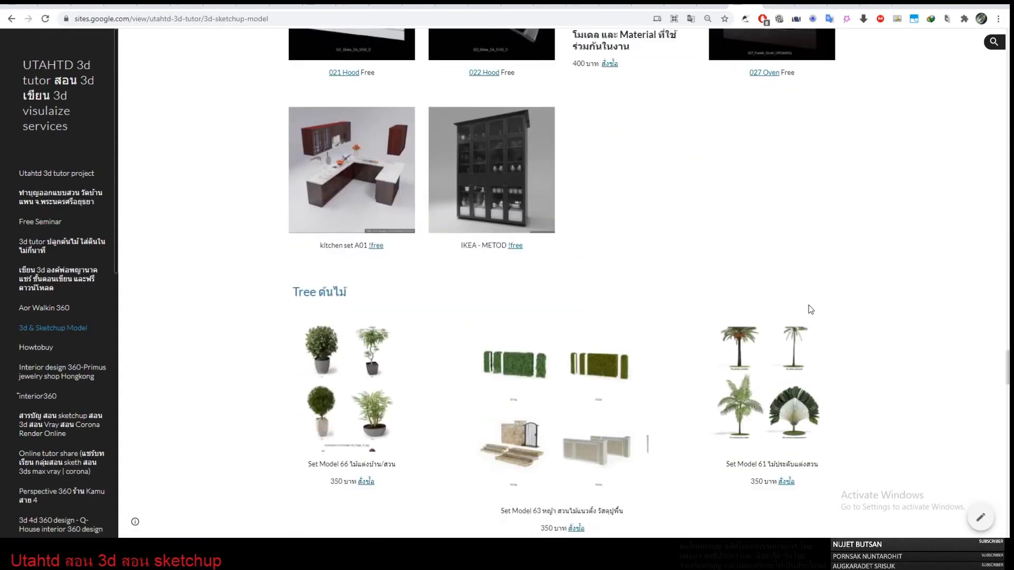
pyautogui.scroll(-5, 808, 305)
pyautogui.scroll(2, 871, 333)
pyautogui.scroll(-3, 896, 355)
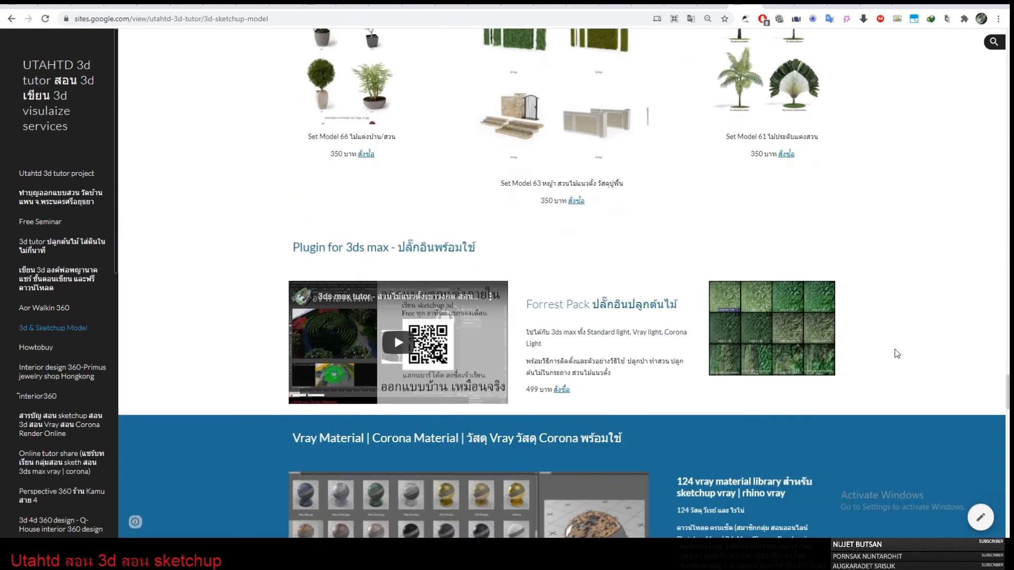
pyautogui.scroll(-7, 896, 354)
pyautogui.scroll(-4, 896, 353)
pyautogui.scroll(-5, 896, 351)
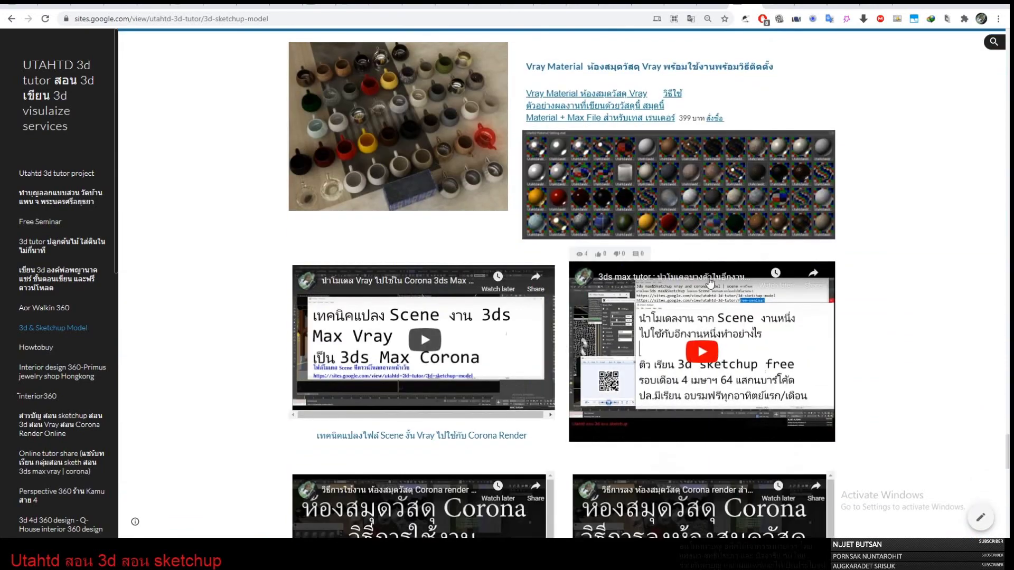
pyautogui.scroll(-4, 945, 245)
pyautogui.scroll(-1, 929, 248)
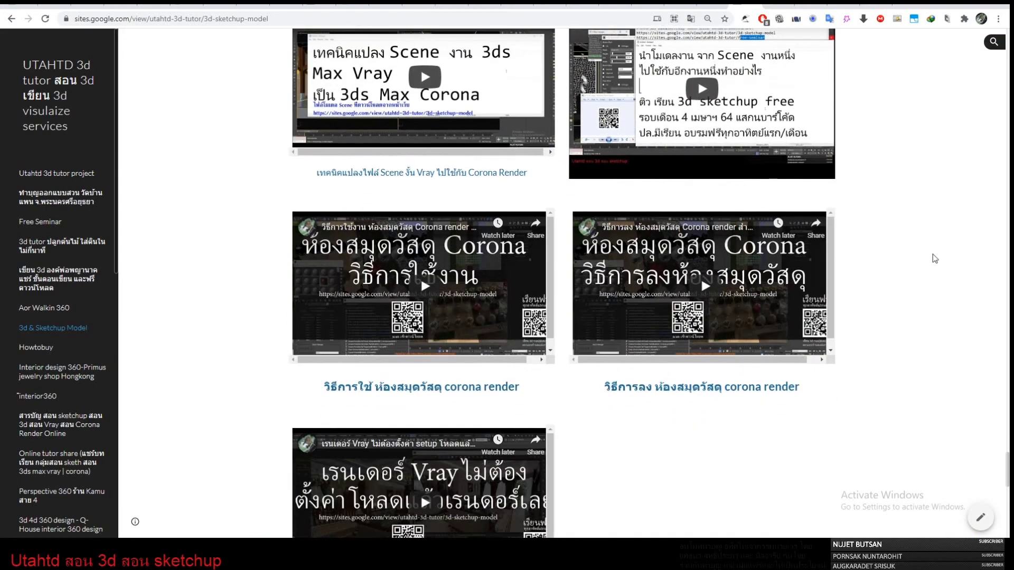
pyautogui.scroll(-5, 932, 255)
# Step: Scroll back up the catalogue, briefly highlight the LINE contact ID in the header, then deselect it
pyautogui.scroll(3, 923, 303)
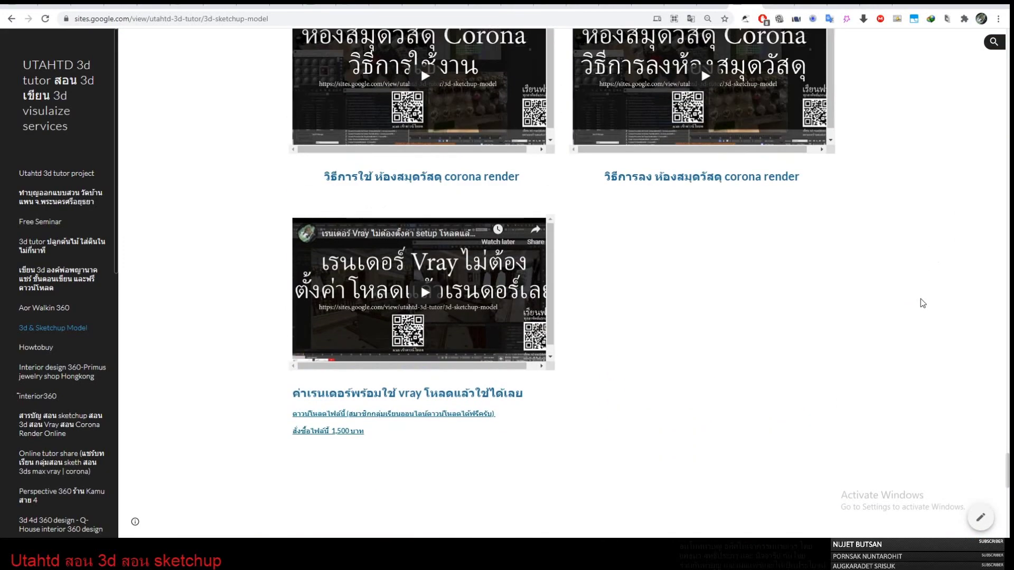
pyautogui.scroll(3, 923, 312)
pyautogui.scroll(4, 924, 323)
pyautogui.scroll(-4, 923, 316)
pyautogui.scroll(6, 922, 317)
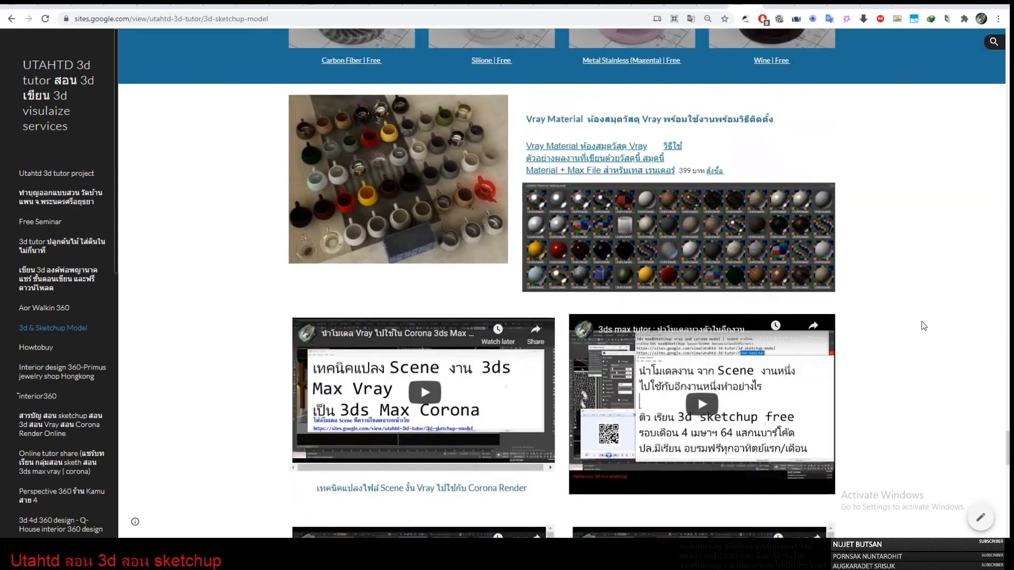
pyautogui.scroll(3, 921, 322)
pyautogui.scroll(4, 926, 337)
pyautogui.scroll(5, 931, 196)
pyautogui.scroll(5, 932, 199)
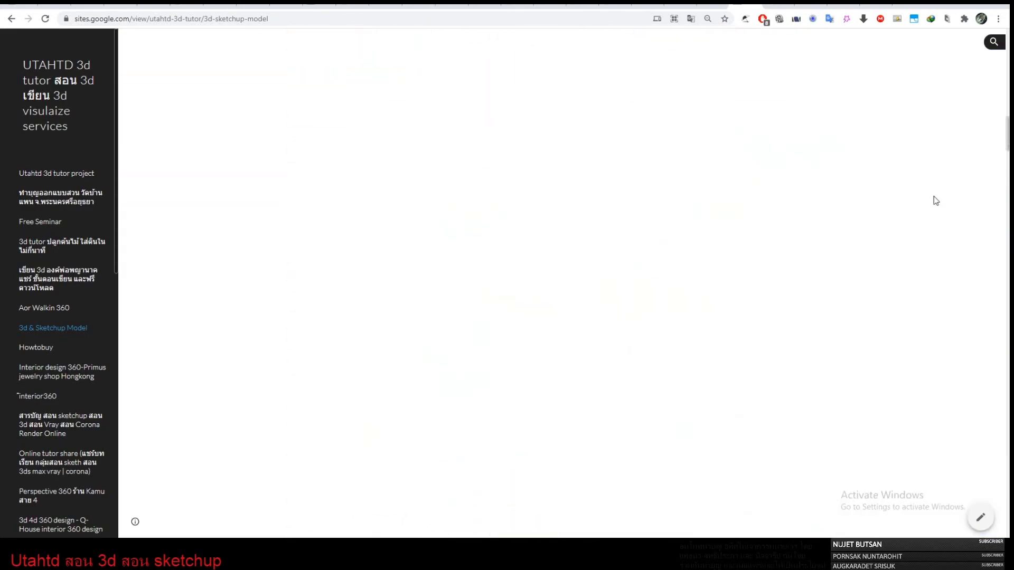
pyautogui.scroll(5, 933, 211)
pyautogui.scroll(-1, 888, 245)
pyautogui.scroll(-2, 888, 246)
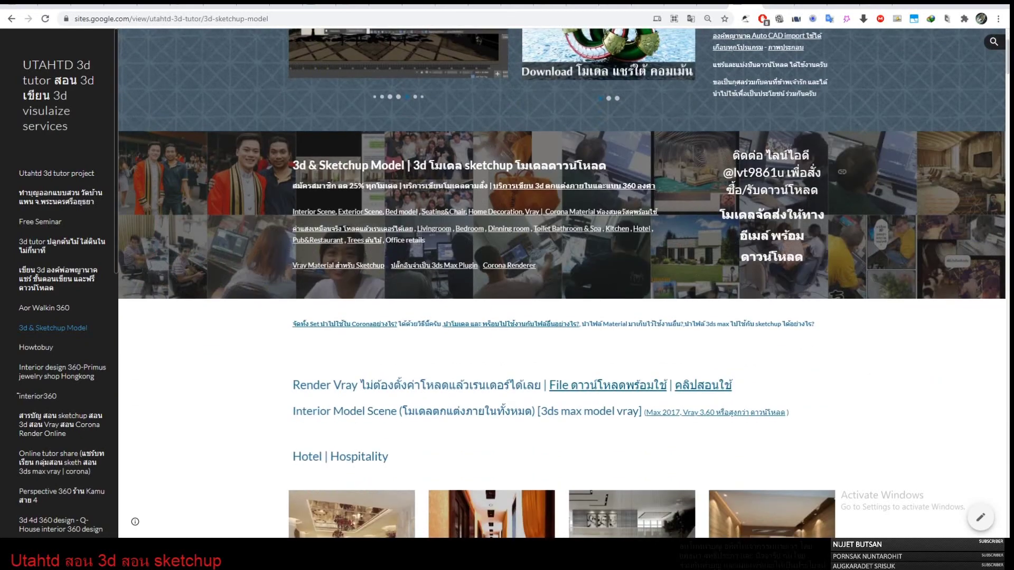
pyautogui.moveTo(784, 172); pyautogui.dragTo(734, 173)
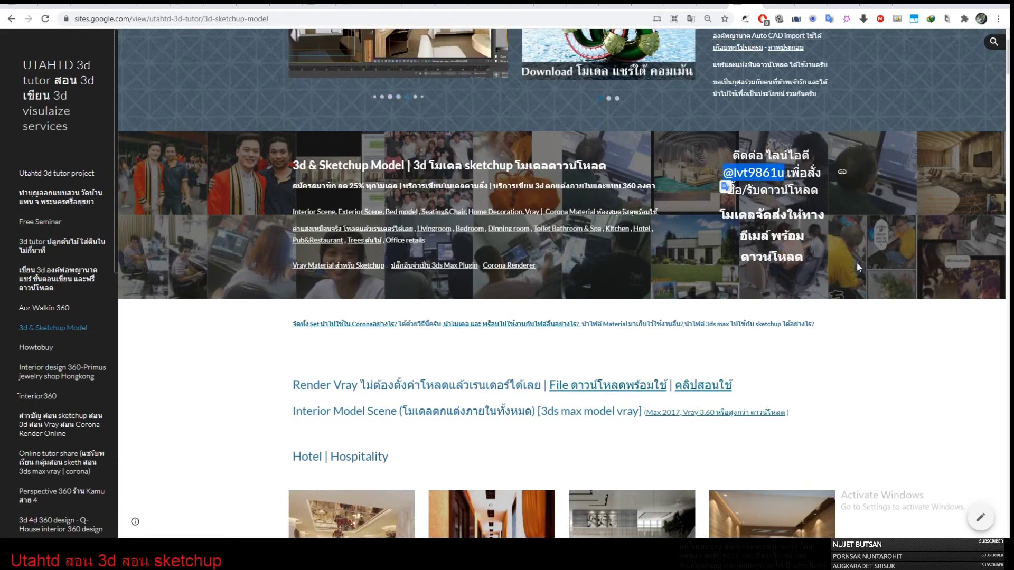
pyautogui.click(883, 216)
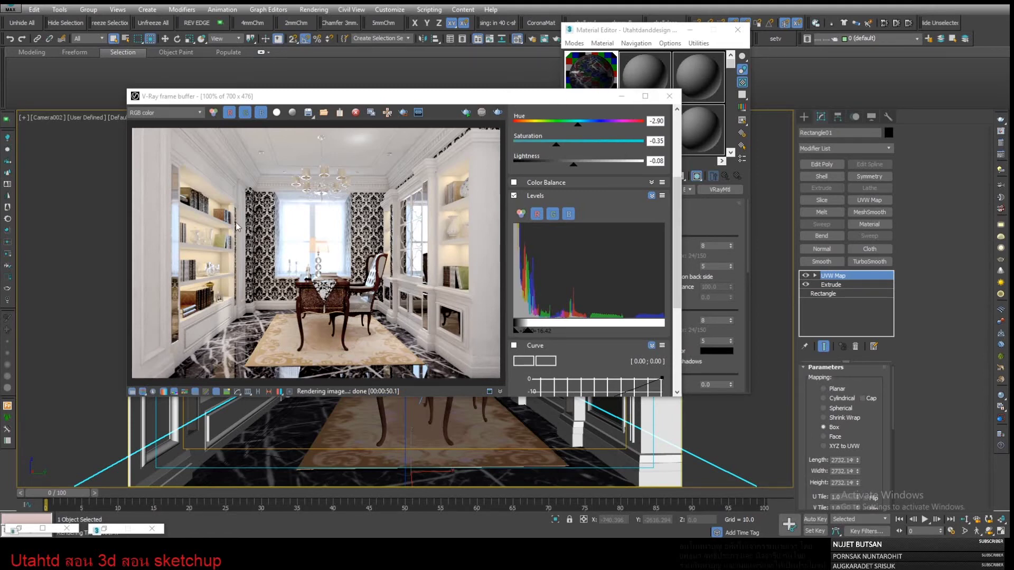
# Step: Set the selection filter to Lights and select the wall rectangle VRayLight
pyautogui.moveTo(512, 103); pyautogui.dragTo(415, 45)
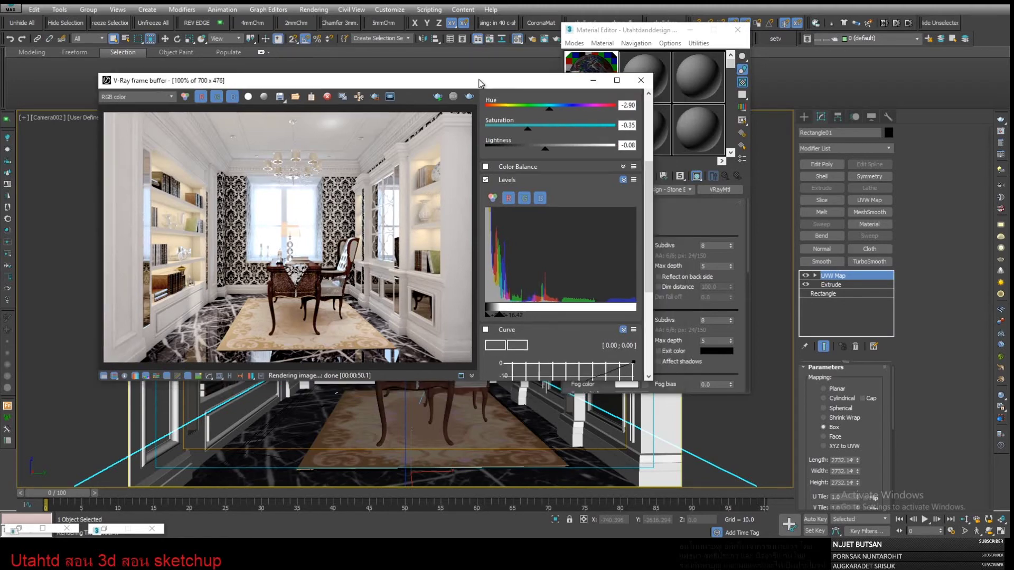
pyautogui.moveTo(665, 32)
pyautogui.mouseDown()
pyautogui.moveTo(376, 125)
pyautogui.moveTo(313, 233)
pyautogui.moveTo(284, 233)
pyautogui.moveTo(350, 204)
pyautogui.mouseUp()
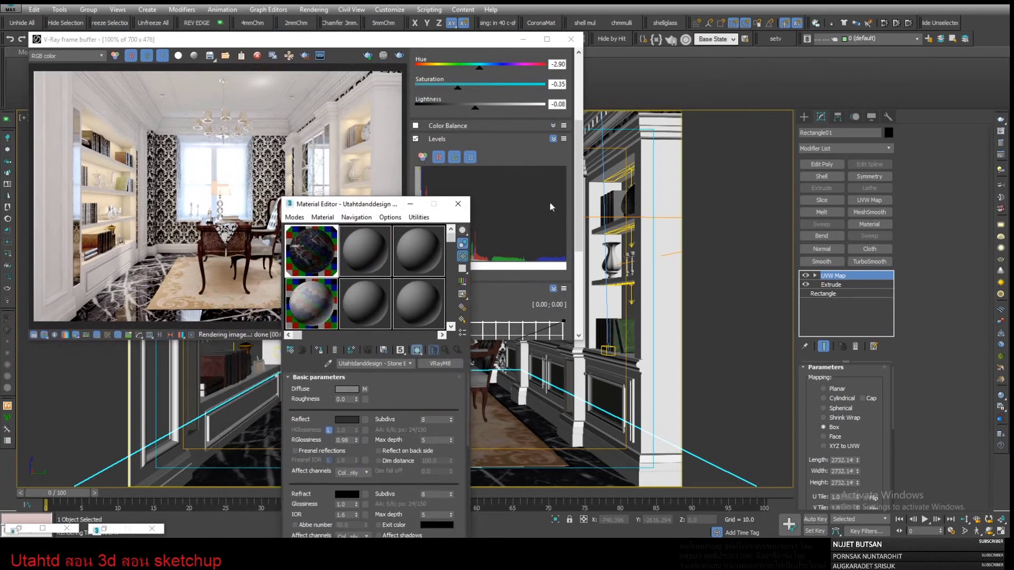
pyautogui.moveTo(170, 39); pyautogui.dragTo(163, 79)
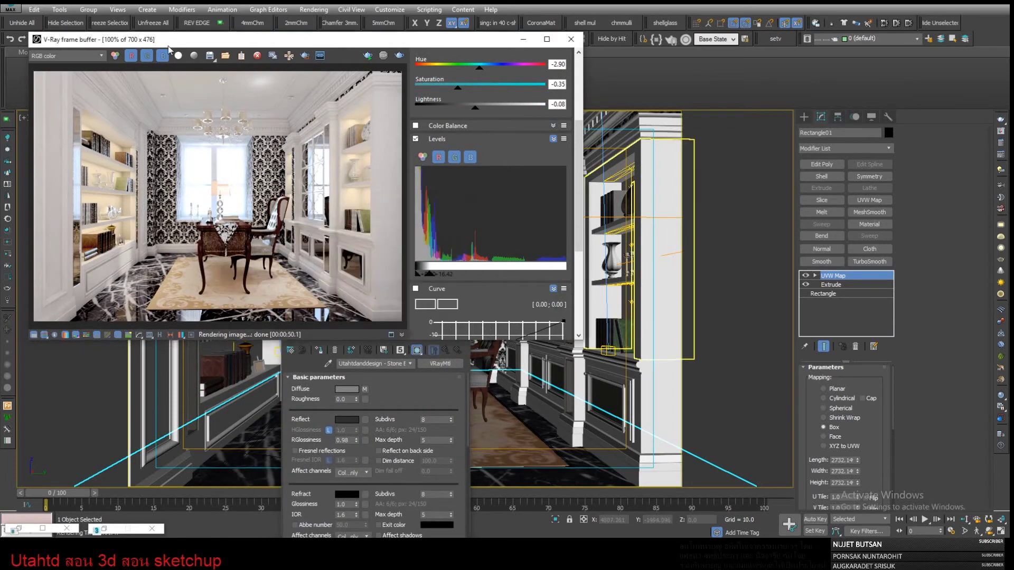
pyautogui.click(89, 38)
pyautogui.click(80, 69)
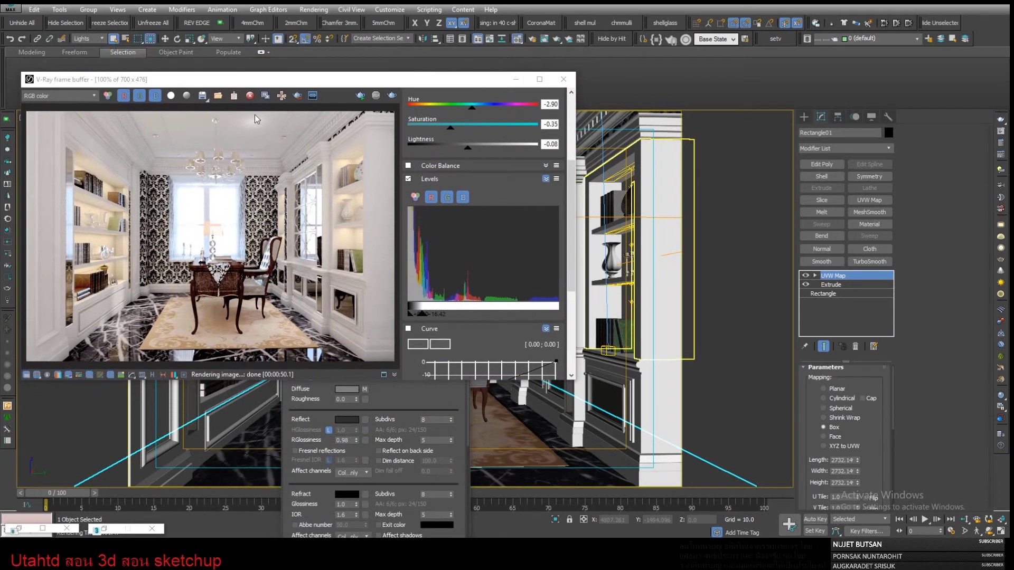
pyautogui.click(631, 170)
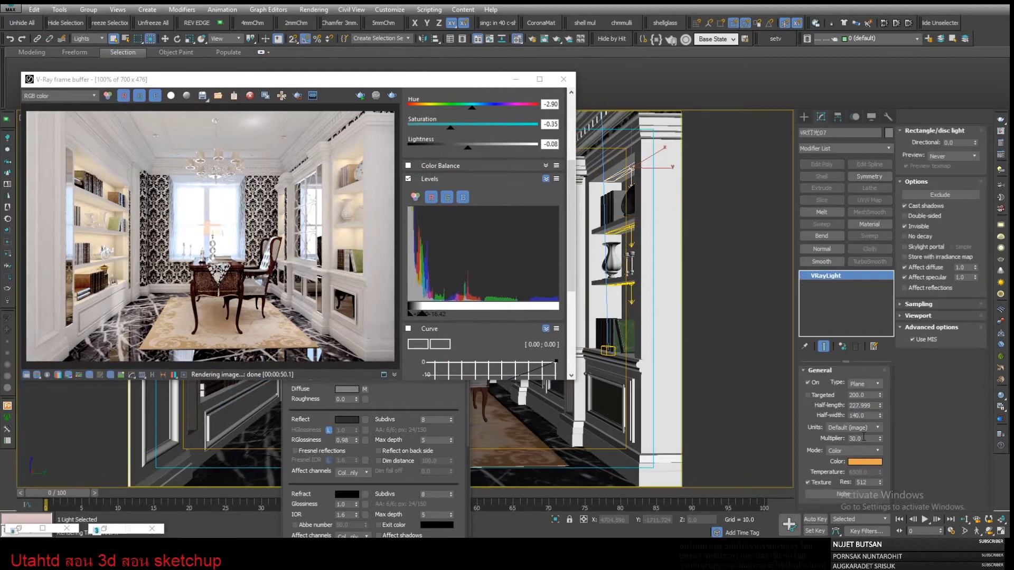
# Step: Raise the VRayLight multiplier to 50, keeping its orange colour unchanged
pyautogui.doubleClick(864, 437)
pyautogui.write('45')
pyautogui.write('5')
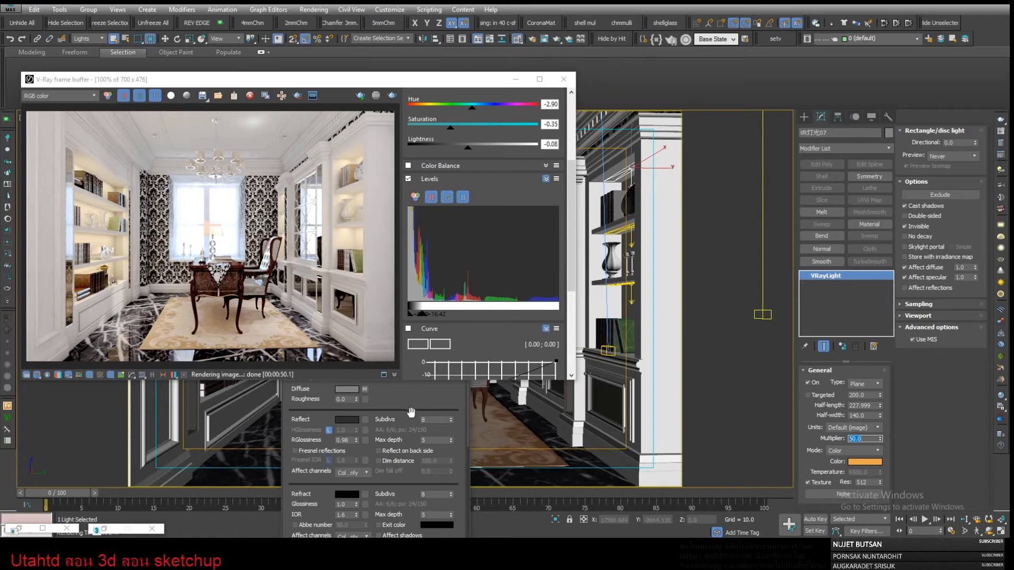
pyautogui.click(865, 463)
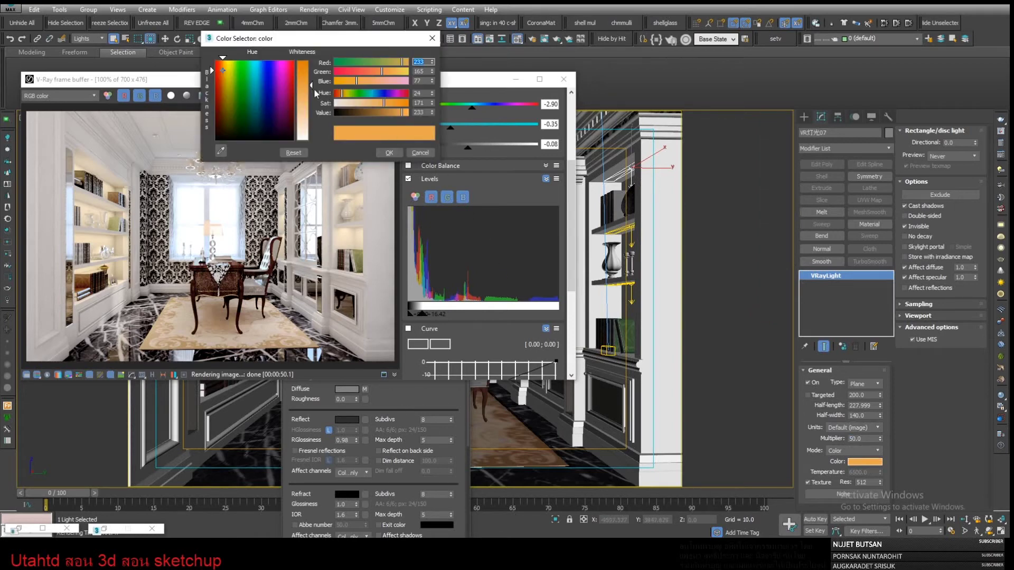
pyautogui.click(389, 152)
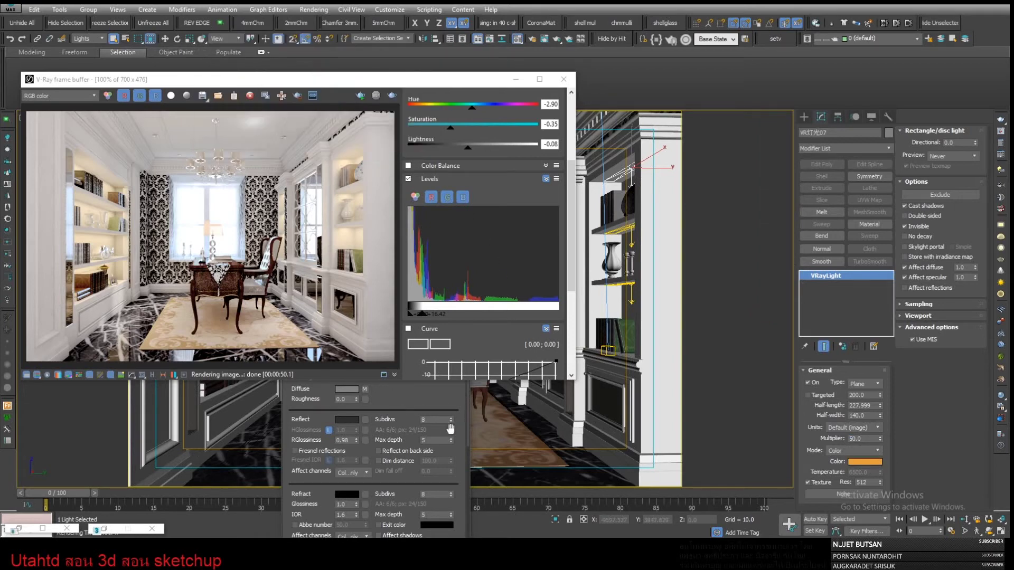
pyautogui.press('m')
pyautogui.moveTo(306, 205); pyautogui.dragTo(622, 111)
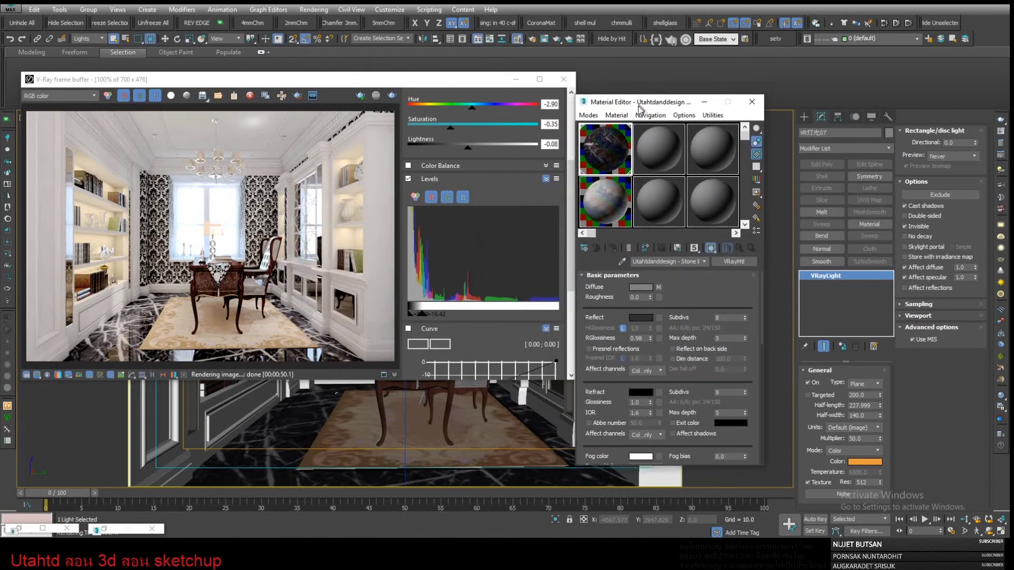
pyautogui.moveTo(418, 83); pyautogui.dragTo(536, 80)
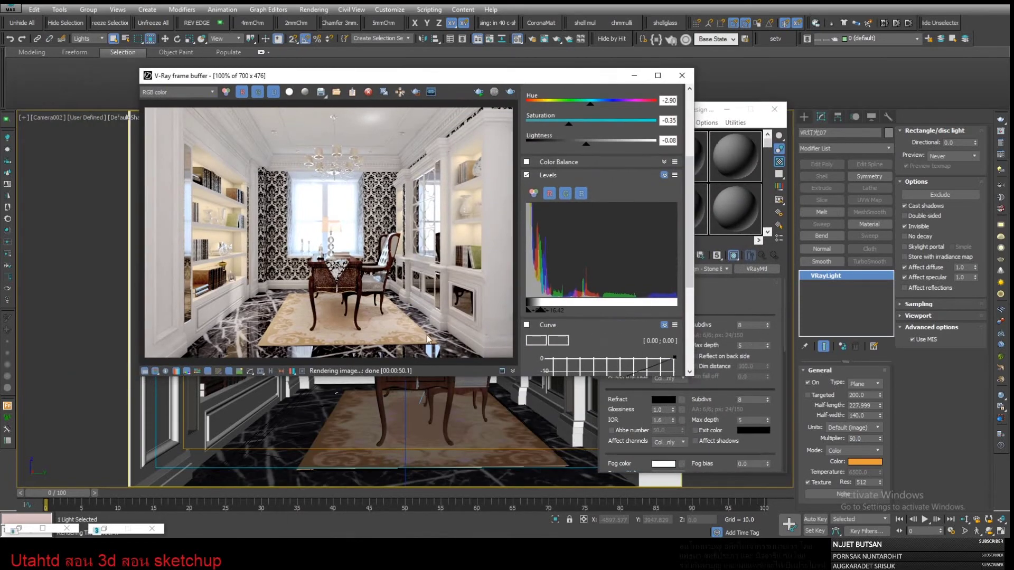
# Step: Re-render the study with the stronger light and slightly lower its lightness and saturation
pyautogui.click(510, 91)
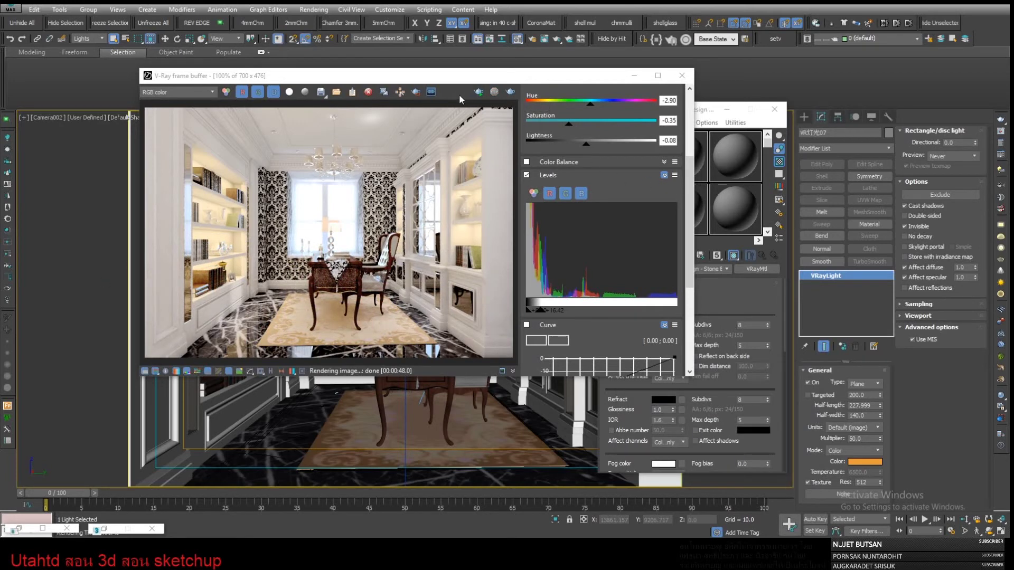
pyautogui.moveTo(499, 77)
pyautogui.mouseDown()
pyautogui.moveTo(597, 153)
pyautogui.moveTo(547, 98)
pyautogui.mouseUp()
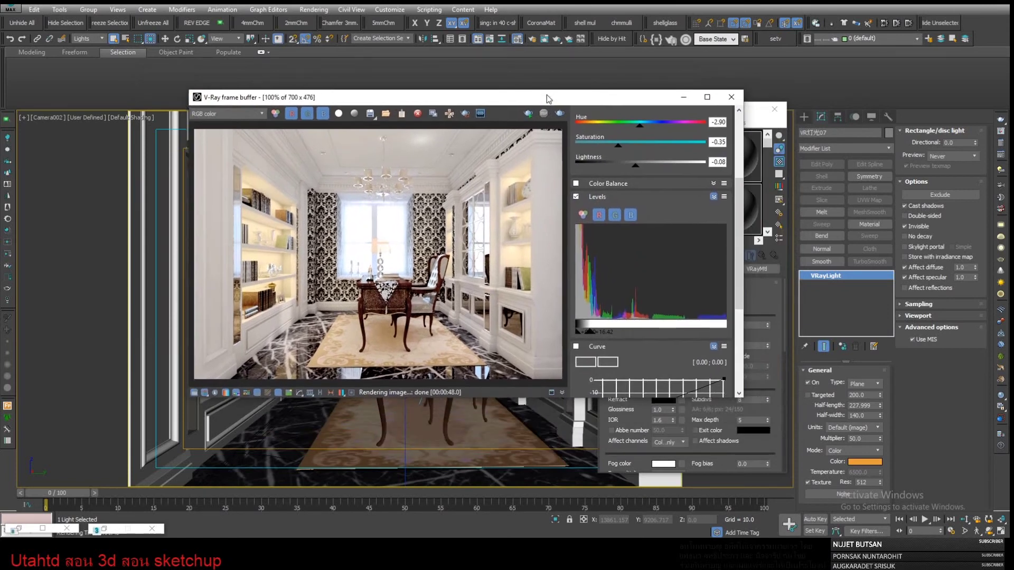
pyautogui.moveTo(635, 170); pyautogui.dragTo(633, 169)
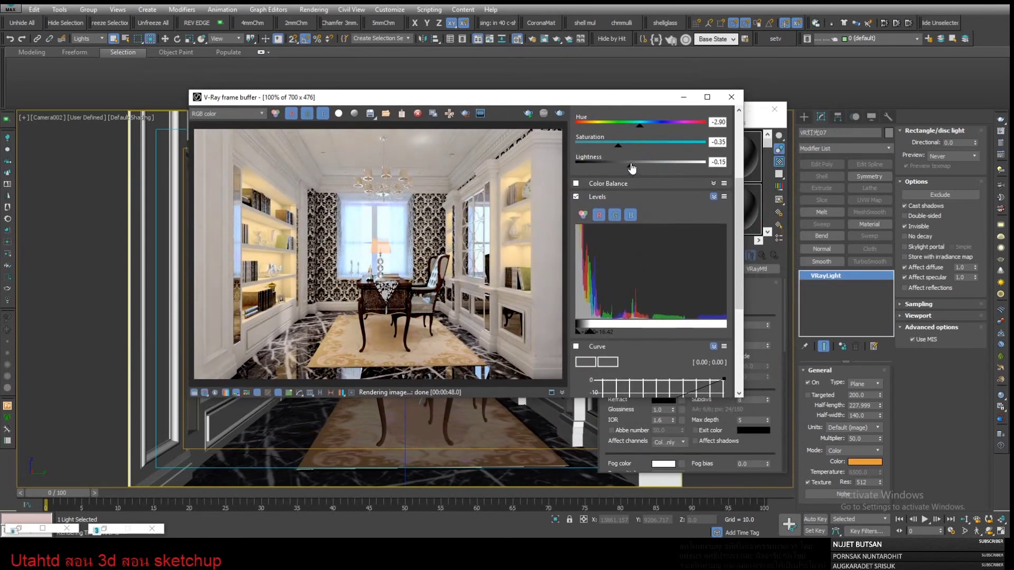
pyautogui.moveTo(741, 185); pyautogui.dragTo(747, 141)
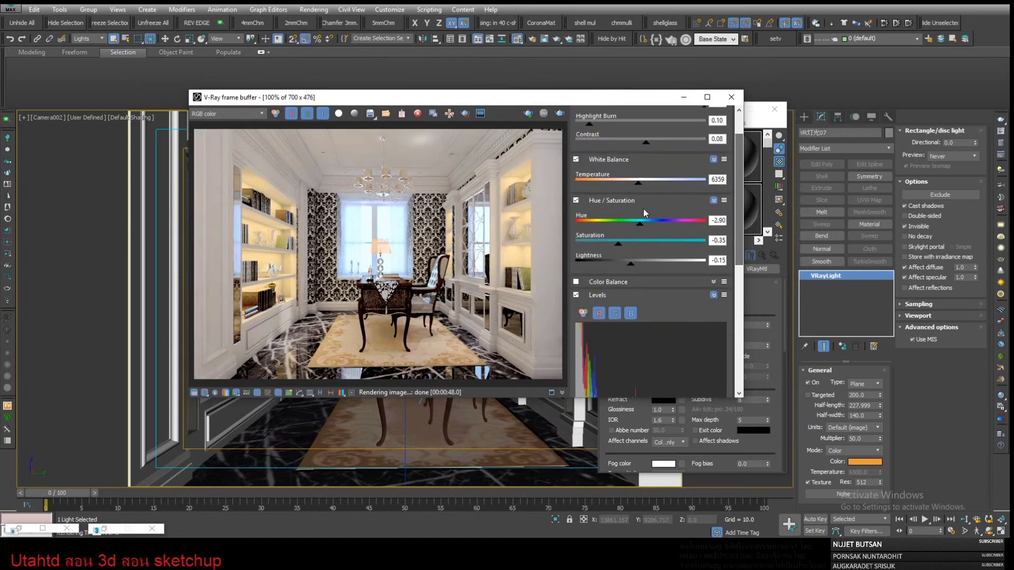
pyautogui.moveTo(618, 245); pyautogui.dragTo(612, 245)
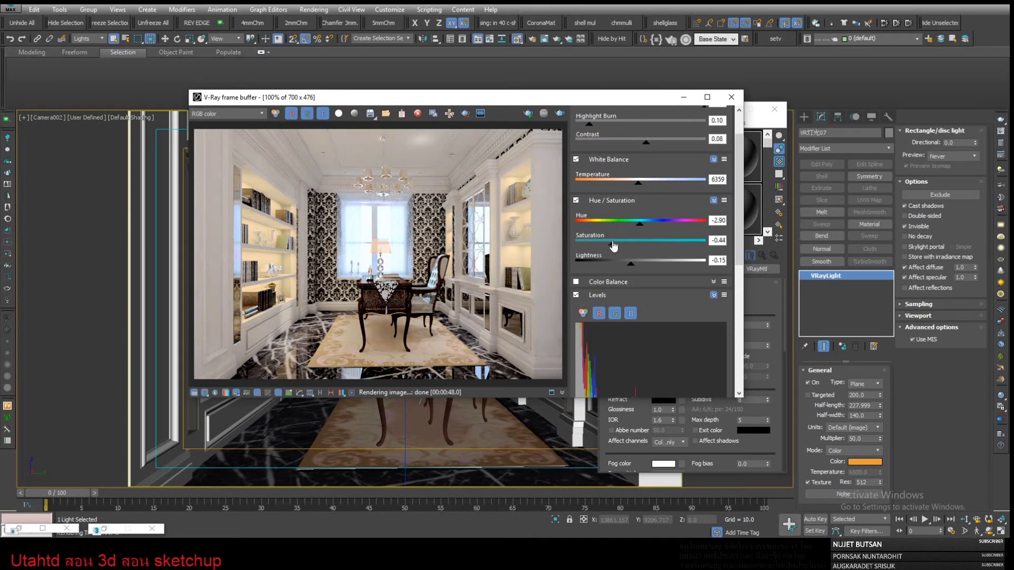
pyautogui.moveTo(740, 176); pyautogui.dragTo(741, 156)
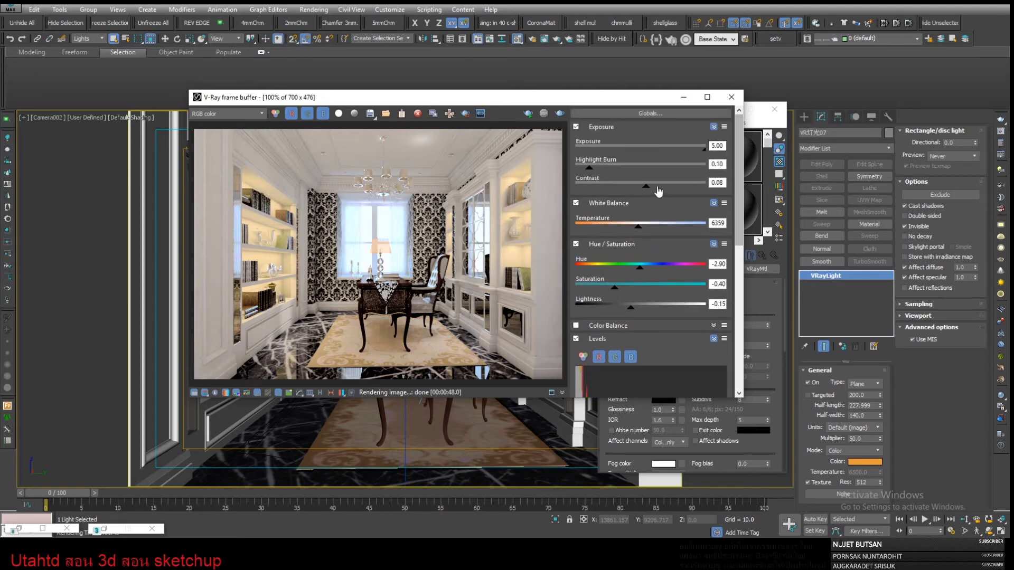
pyautogui.moveTo(645, 188)
pyautogui.mouseDown()
pyautogui.moveTo(667, 191)
pyautogui.moveTo(646, 191)
pyautogui.mouseUp()
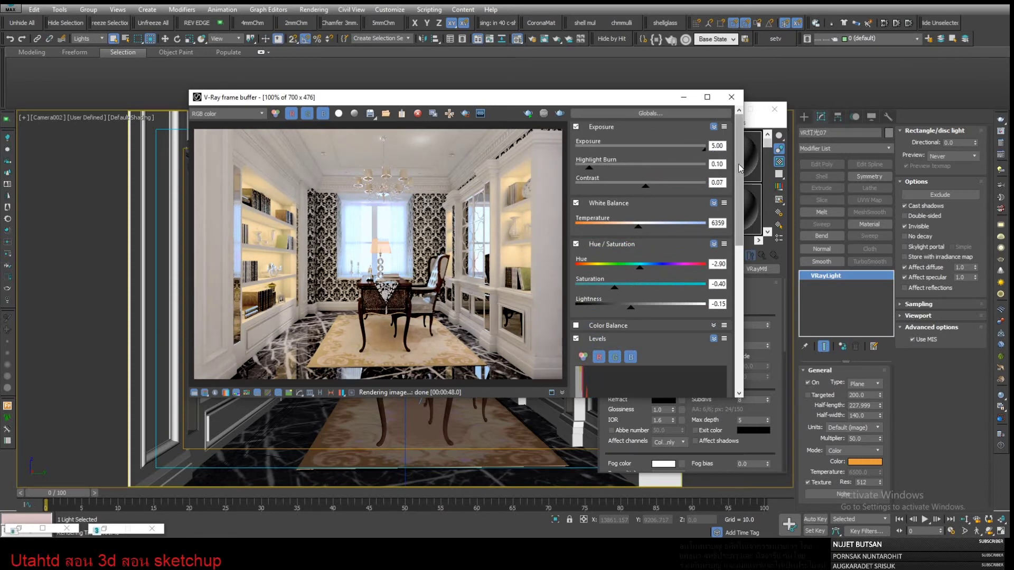
pyautogui.moveTo(740, 169)
pyautogui.mouseDown()
pyautogui.moveTo(723, 318)
pyautogui.moveTo(737, 205)
pyautogui.moveTo(734, 249)
pyautogui.mouseUp()
# Step: Tune the Levels black point by comparing it on and off, then set lightness to 0.13
pyautogui.moveTo(589, 281); pyautogui.dragTo(577, 288)
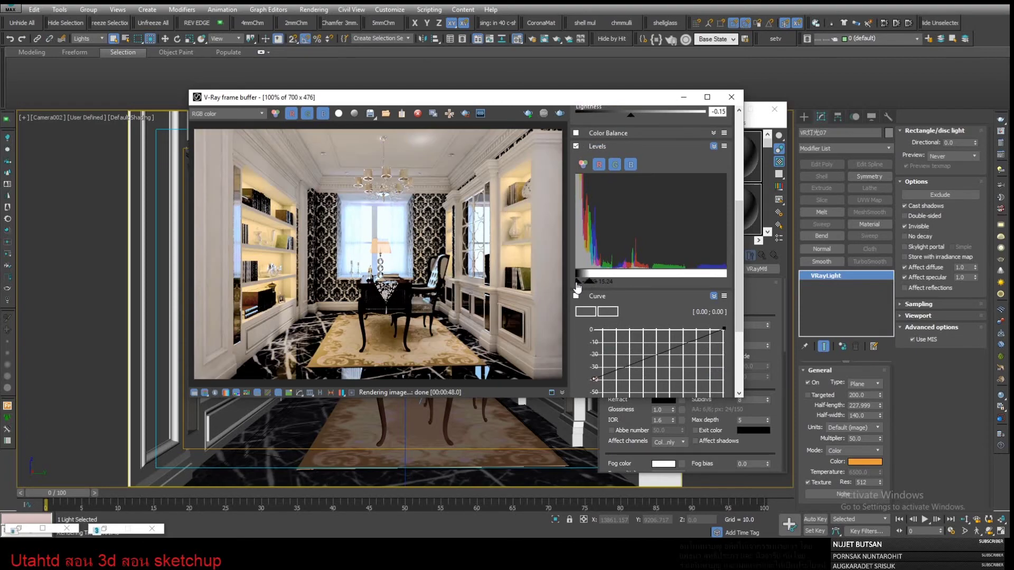
pyautogui.click(577, 286)
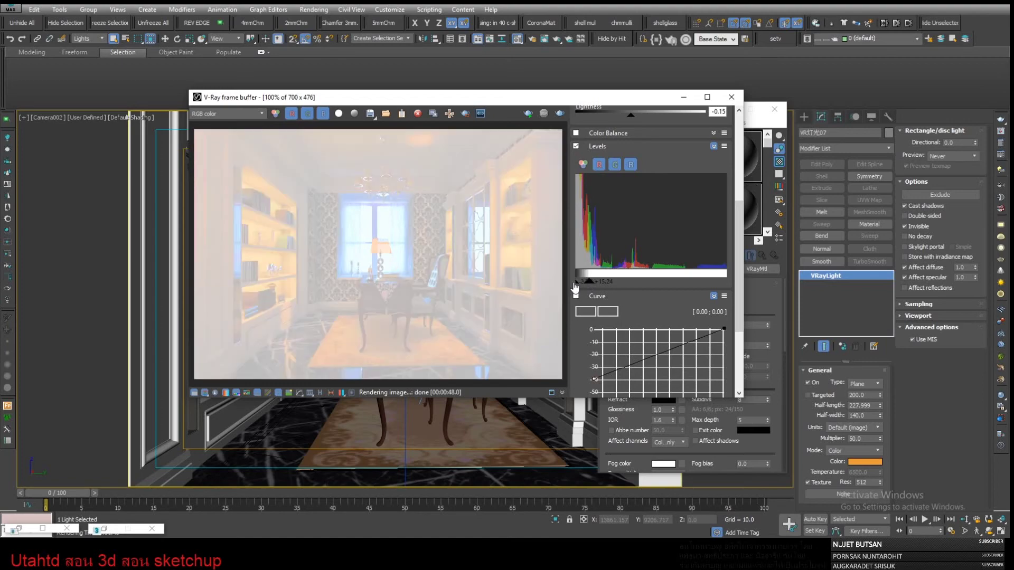
pyautogui.moveTo(578, 285); pyautogui.dragTo(589, 285)
pyautogui.click(577, 285)
pyautogui.click(577, 283)
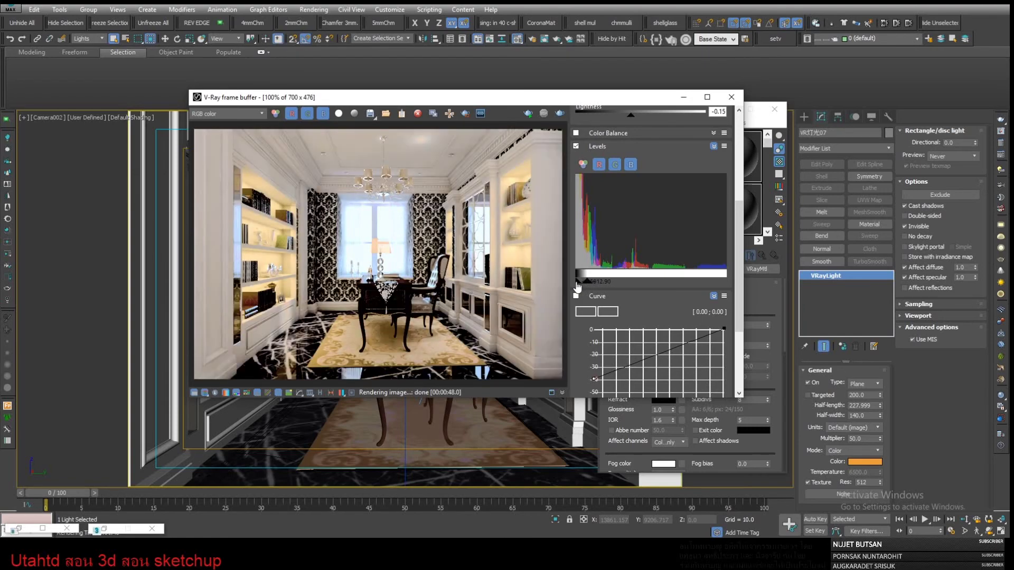
pyautogui.moveTo(577, 287); pyautogui.dragTo(579, 286)
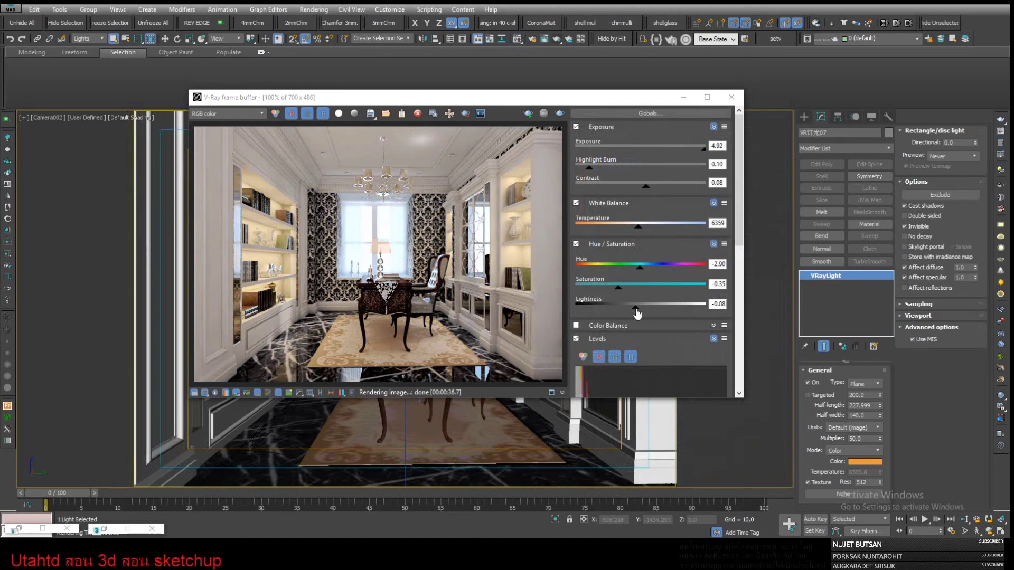
pyautogui.moveTo(636, 309); pyautogui.dragTo(643, 309)
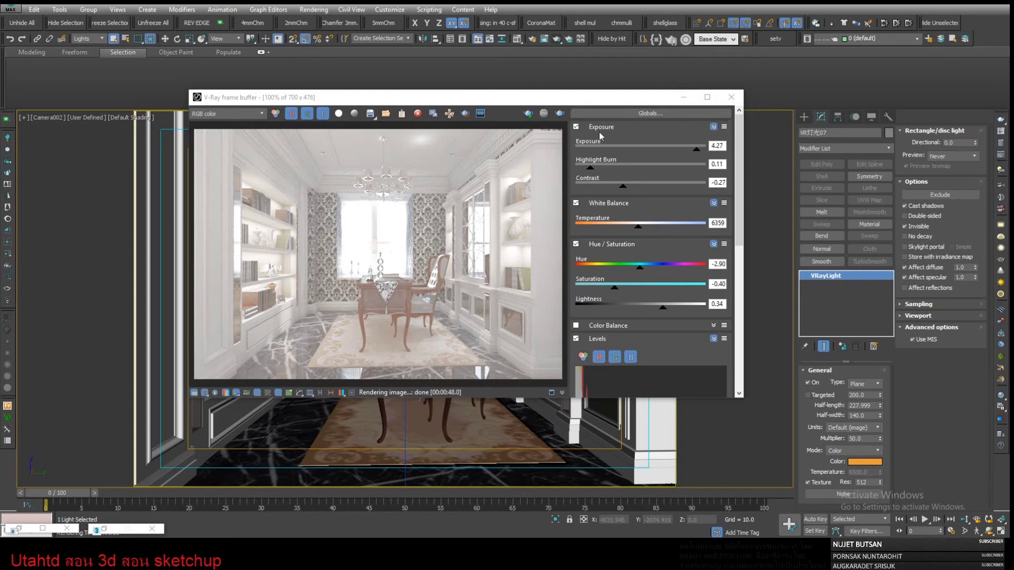
pyautogui.moveTo(663, 307); pyautogui.dragTo(649, 307)
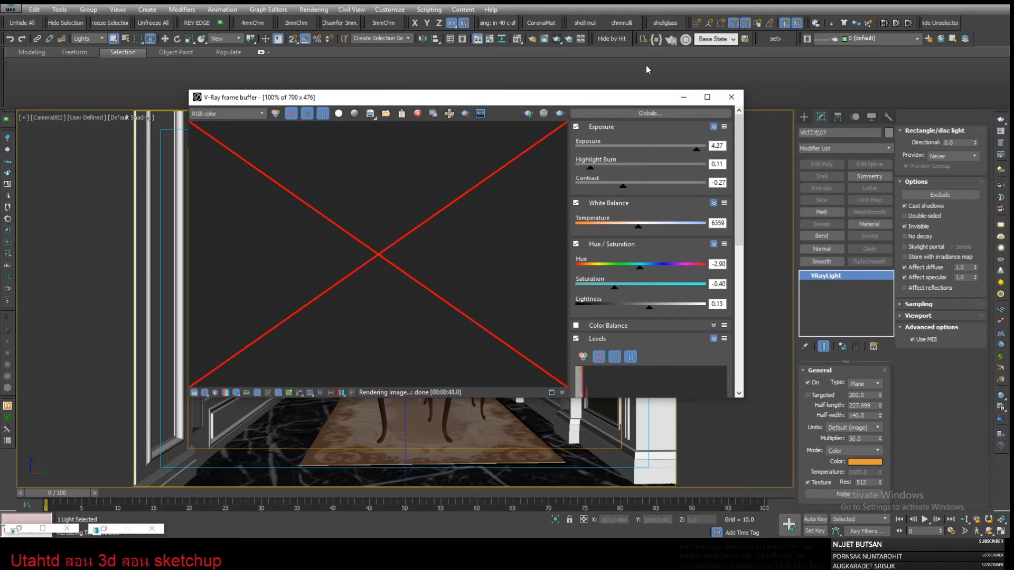
# Step: Close the frame buffer, reset the selection filter to All, and select the right-shelf vase group
pyautogui.click(676, 98)
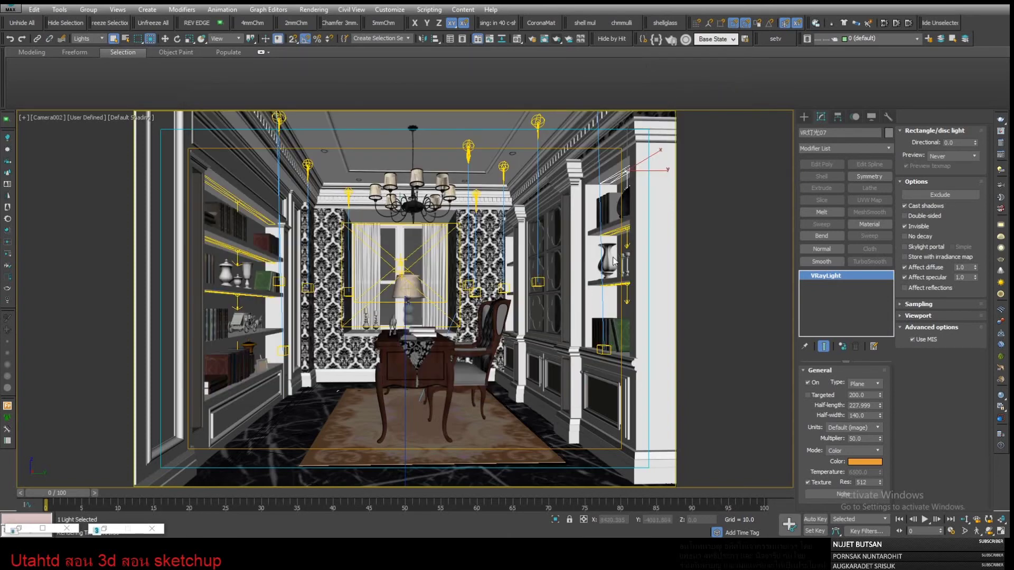
pyautogui.click(101, 38)
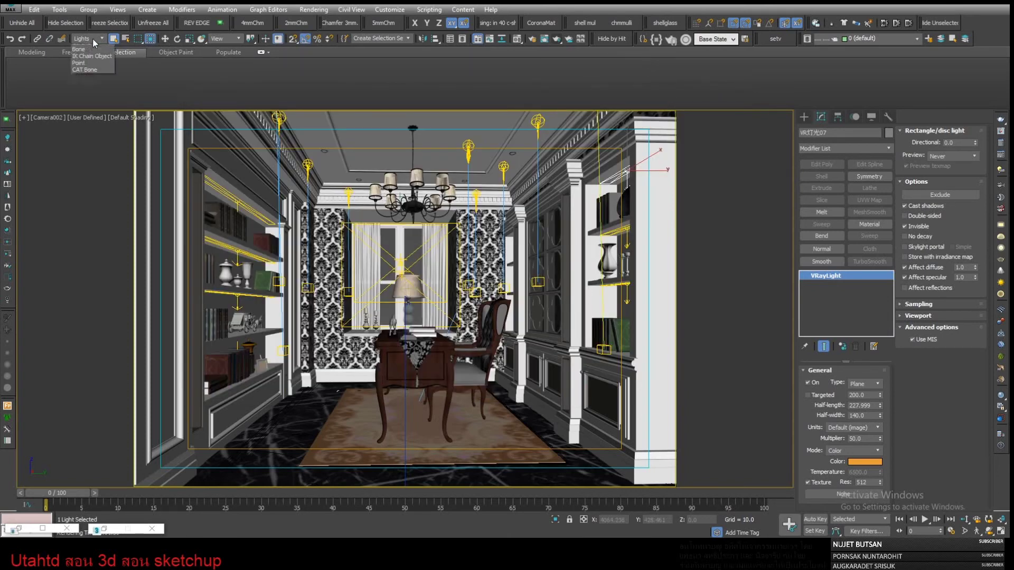
pyautogui.click(86, 48)
pyautogui.click(623, 264)
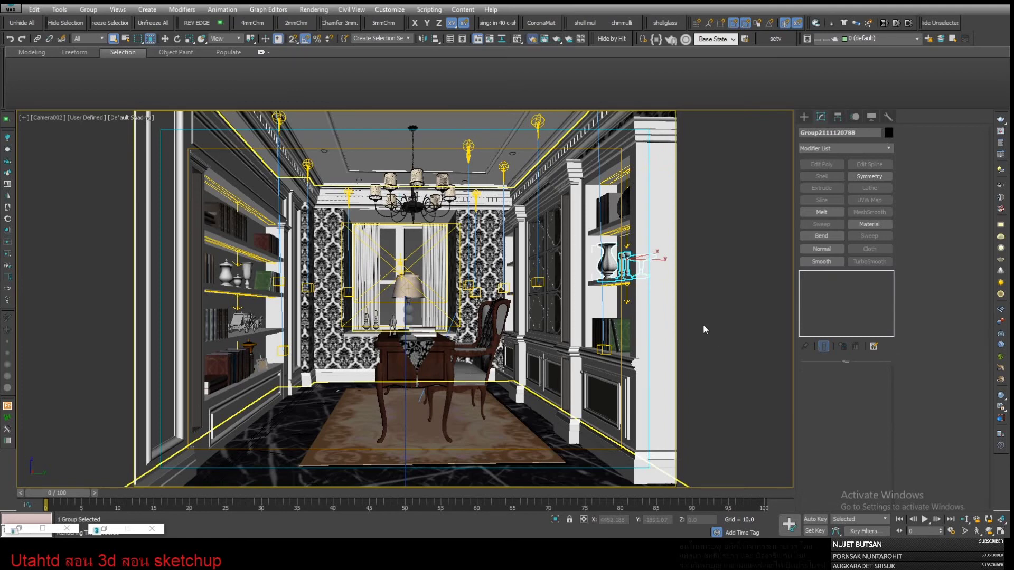
# Step: Set output size to 1200 x 833, V-Ray min subdivisions to 5, and start the final render
pyautogui.press('F10')
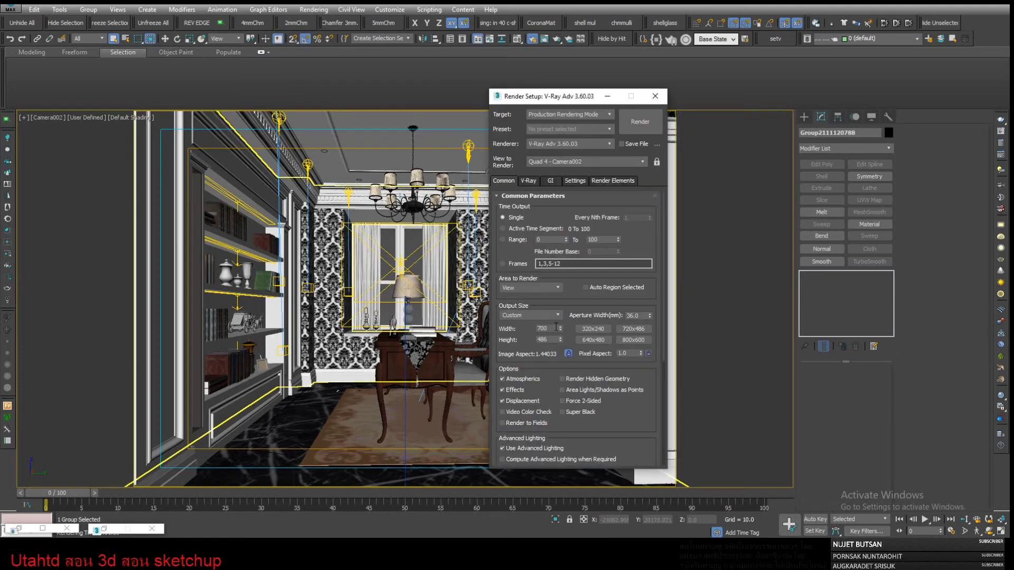
pyautogui.doubleClick(549, 329)
pyautogui.press('Return')
pyautogui.click(528, 181)
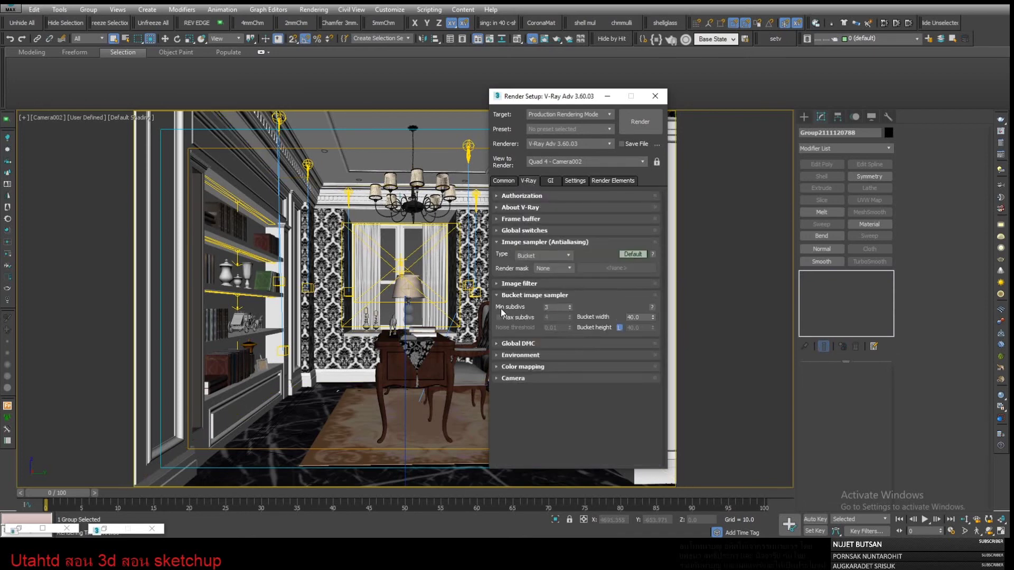
pyautogui.click(569, 305)
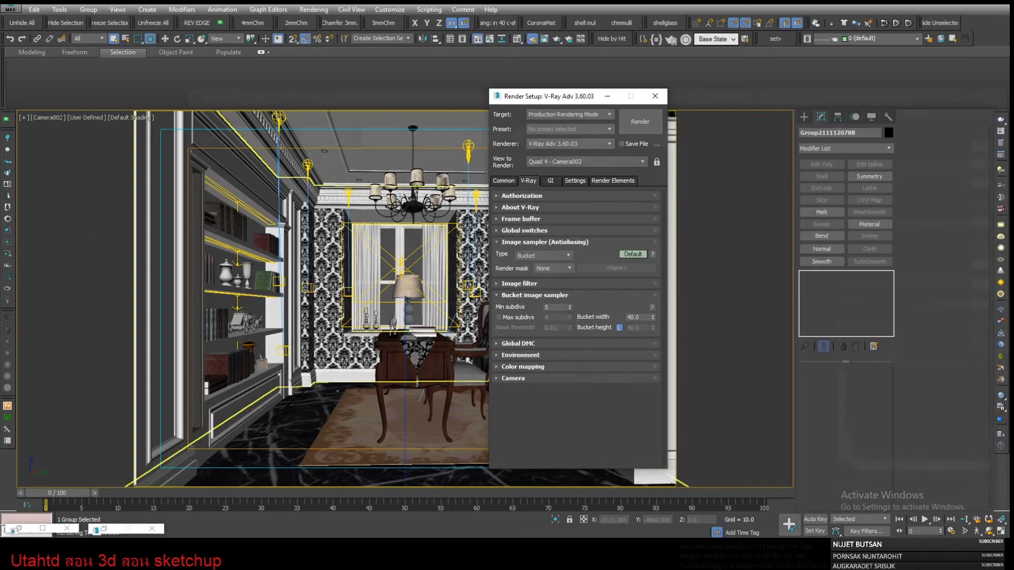
pyautogui.hotkey('shift', 'q')
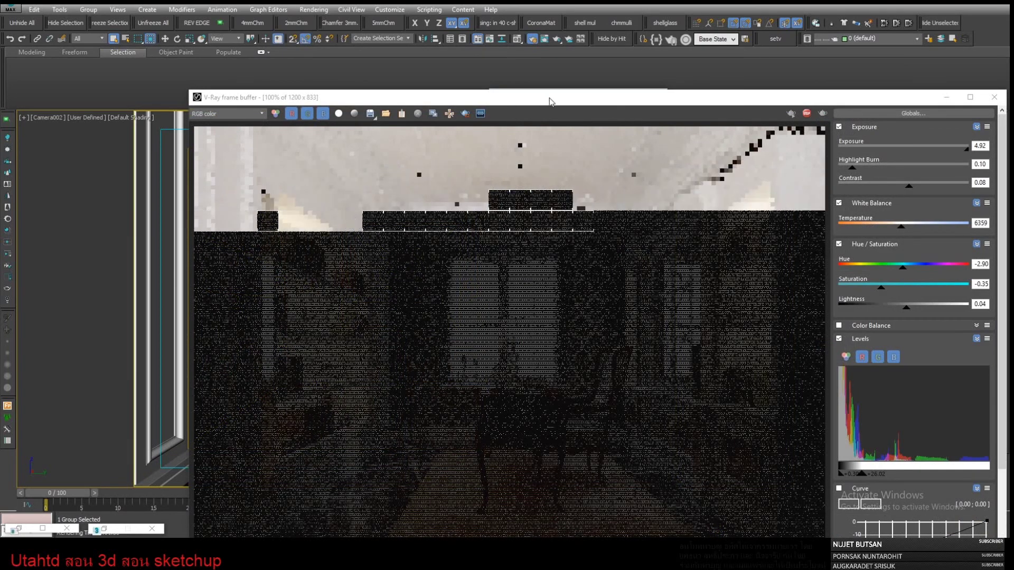
# Step: Reposition the V-Ray frame buffer to view the finished 1200 x 833 render and uncover the toolbars
pyautogui.moveTo(548, 98)
pyautogui.mouseDown()
pyautogui.moveTo(513, 37)
pyautogui.moveTo(488, 19)
pyautogui.mouseUp()
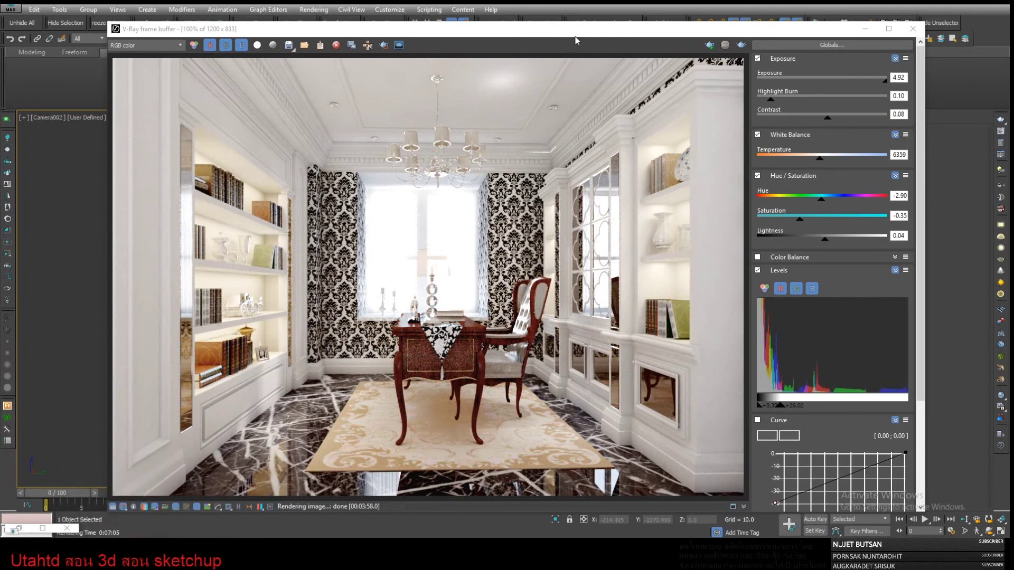
pyautogui.moveTo(573, 29); pyautogui.dragTo(569, 59)
# Step: Open the Material Editor and the Material/Map Browser library, then move the browser off the render
pyautogui.click(517, 40)
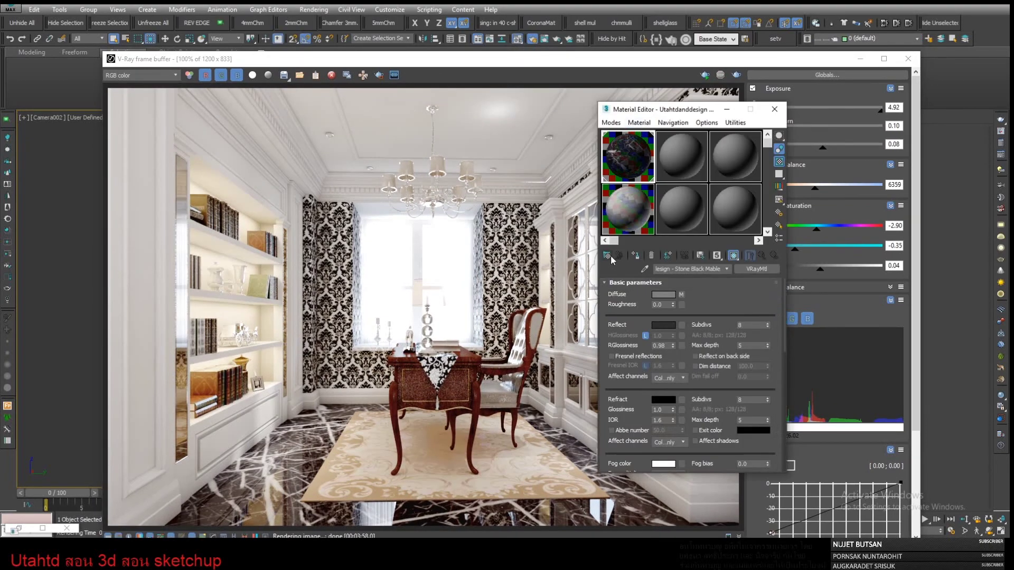
pyautogui.click(608, 255)
pyautogui.scroll(3, 361, 149)
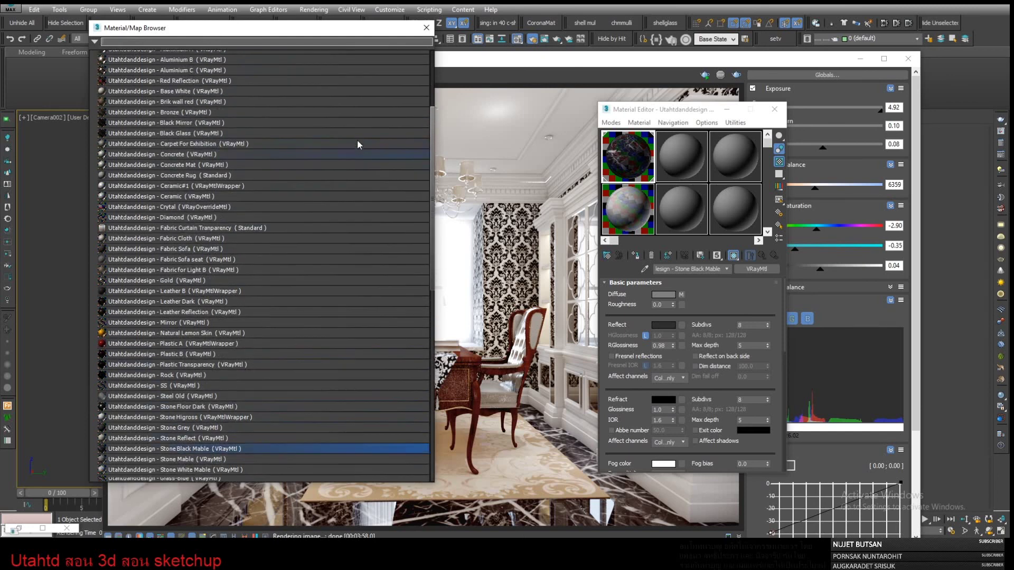
pyautogui.scroll(3, 354, 137)
pyautogui.scroll(3, 343, 132)
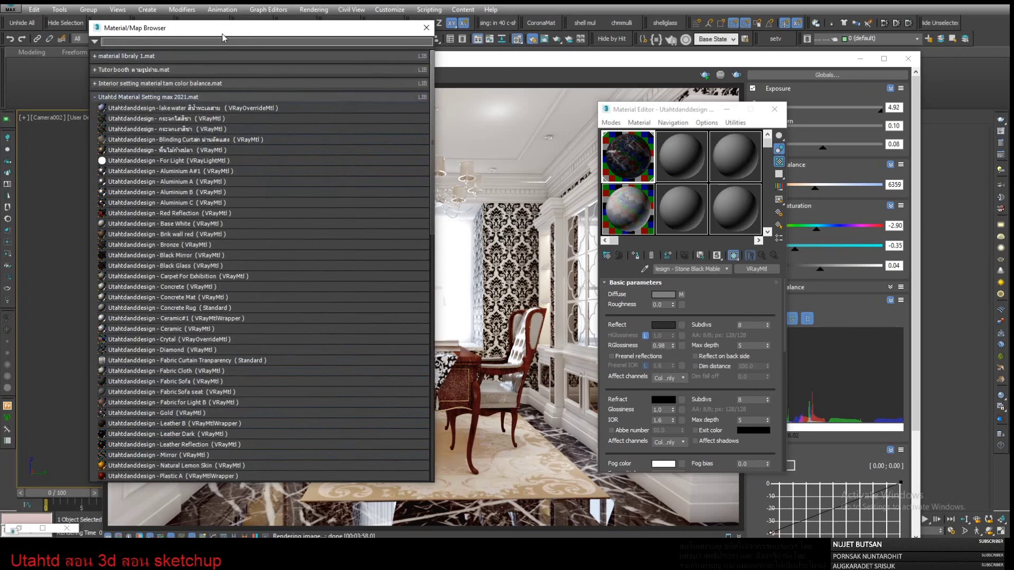
pyautogui.moveTo(227, 29)
pyautogui.mouseDown()
pyautogui.moveTo(353, 37)
pyautogui.moveTo(370, 68)
pyautogui.mouseUp()
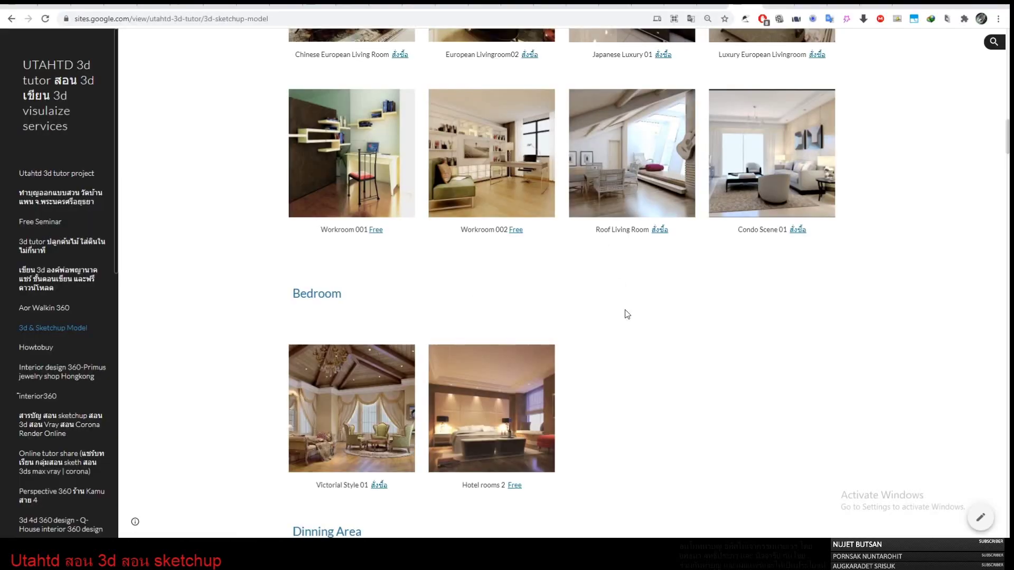
pyautogui.scroll(-5, 626, 314)
pyautogui.scroll(-5, 629, 323)
pyautogui.scroll(-5, 624, 312)
pyautogui.scroll(-5, 622, 294)
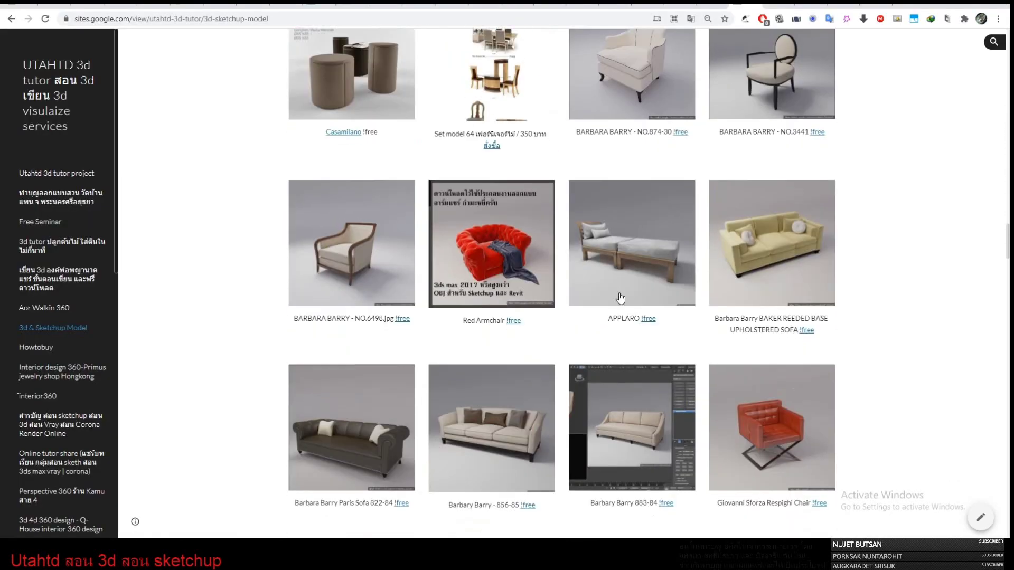
pyautogui.scroll(-5, 621, 298)
pyautogui.scroll(-5, 618, 295)
pyautogui.scroll(-5, 617, 291)
pyautogui.scroll(-5, 619, 293)
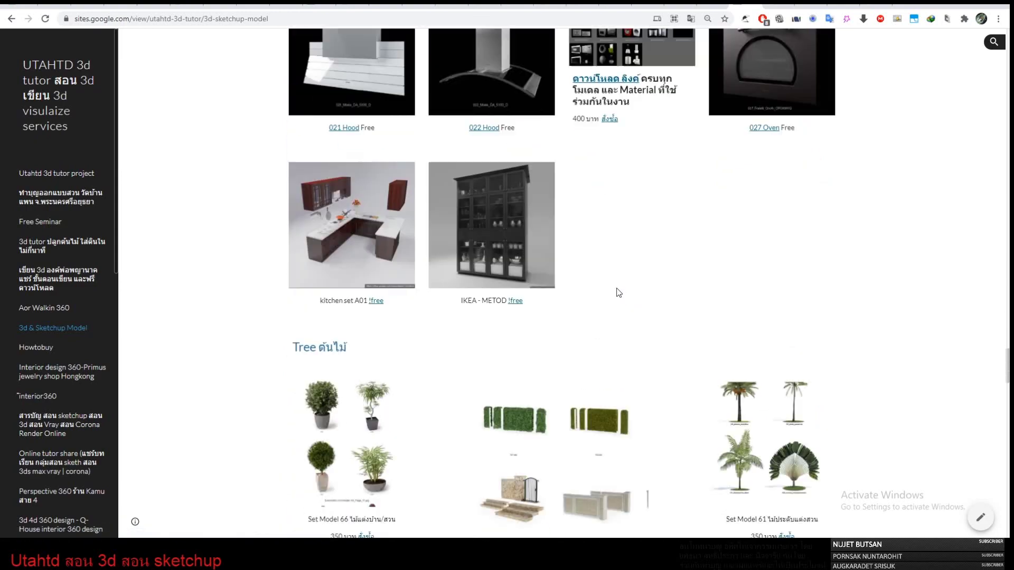
pyautogui.scroll(-5, 619, 292)
pyautogui.scroll(-5, 617, 287)
pyautogui.scroll(-4, 613, 280)
pyautogui.scroll(-2, 660, 269)
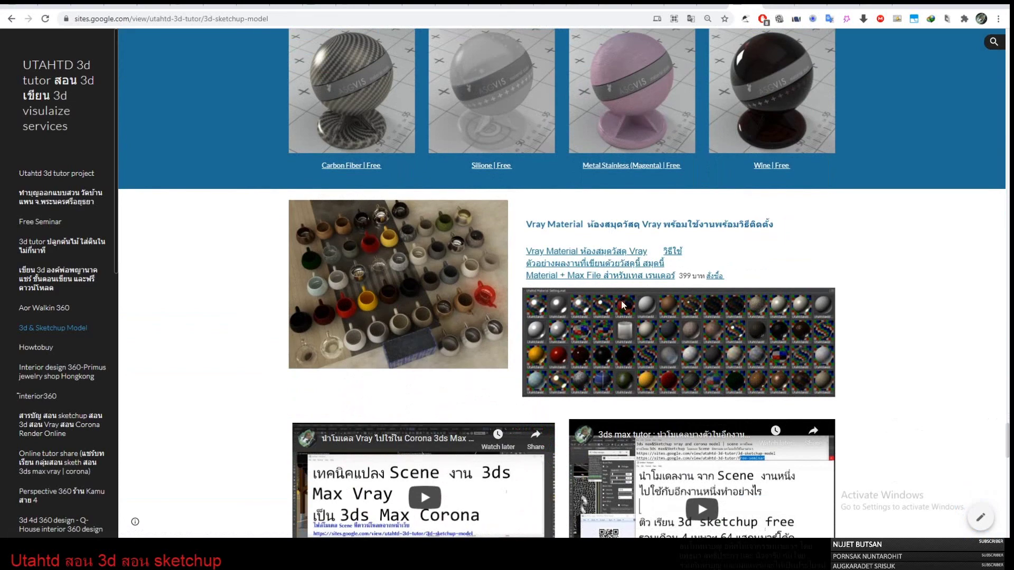
pyautogui.scroll(2, 642, 307)
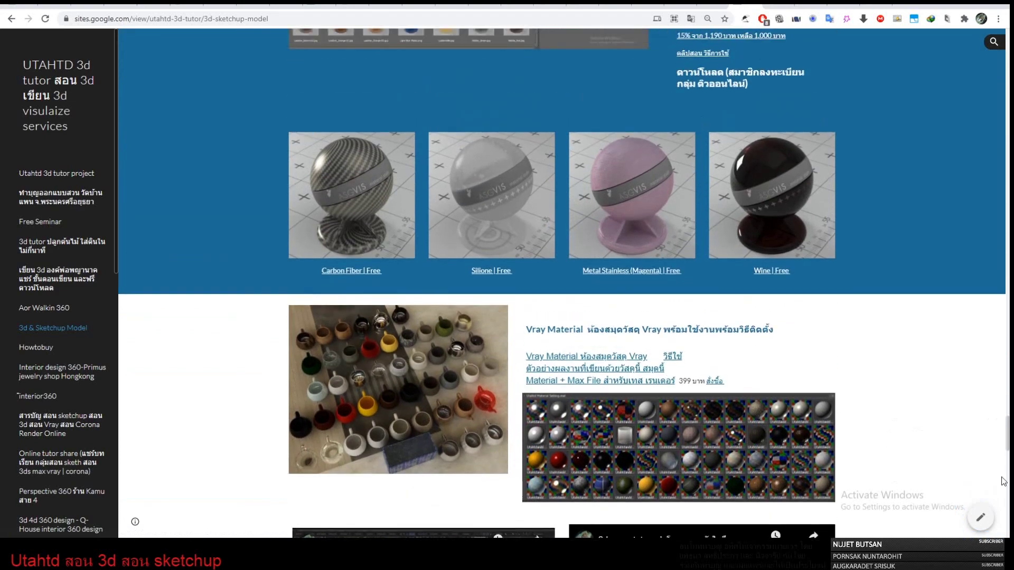
pyautogui.moveTo(1007, 433); pyautogui.dragTo(899, 251)
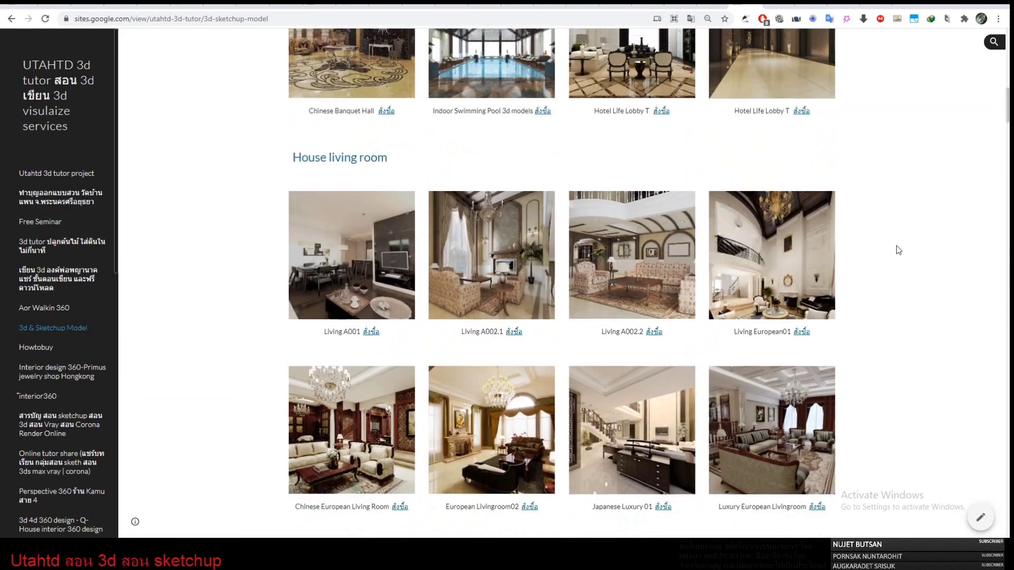
pyautogui.scroll(12, 899, 248)
pyautogui.scroll(1, 903, 249)
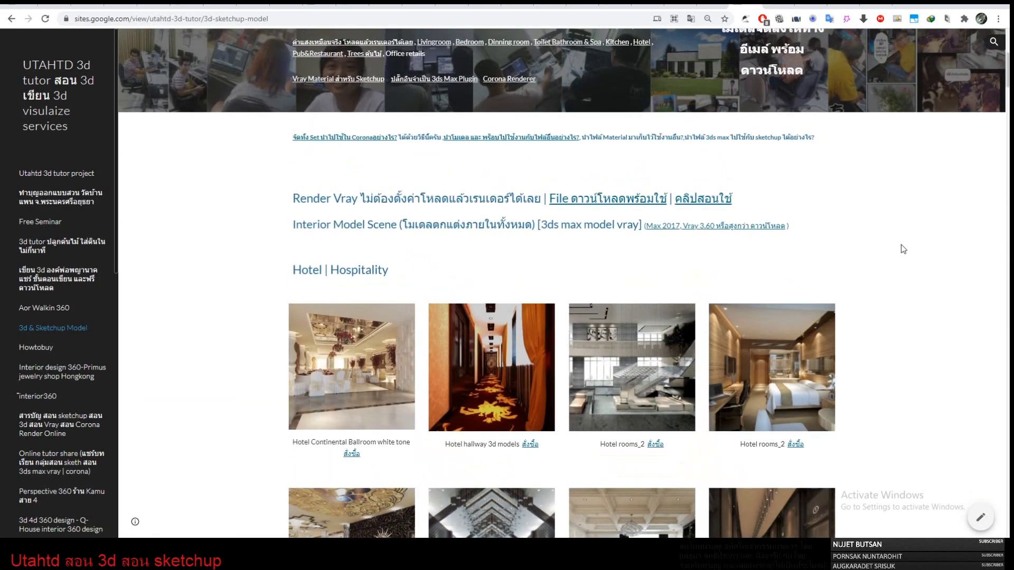
pyautogui.scroll(-5, 901, 245)
pyautogui.scroll(-4, 899, 240)
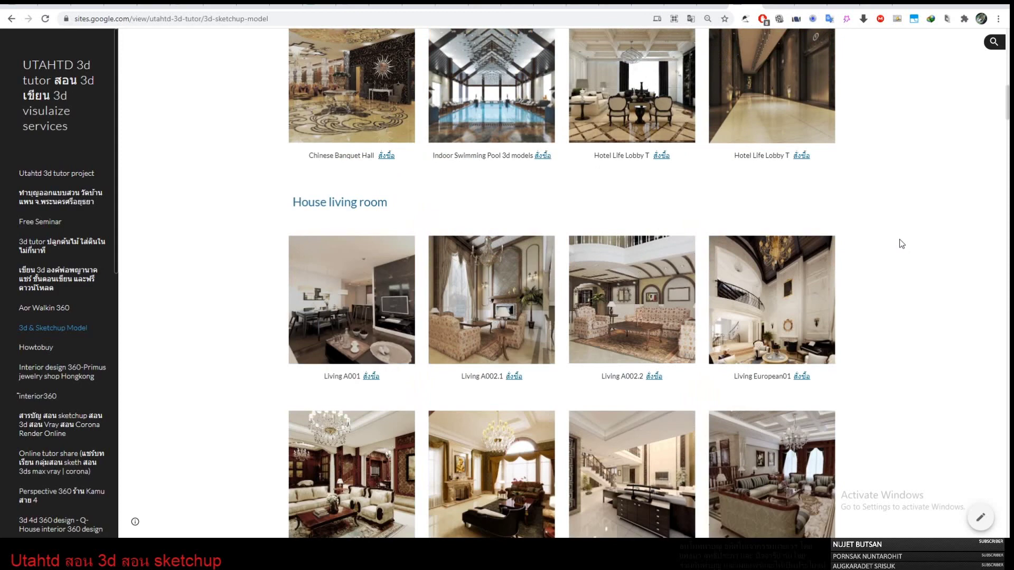
pyautogui.scroll(-5, 899, 239)
pyautogui.scroll(-2, 901, 243)
pyautogui.scroll(-2, 901, 243)
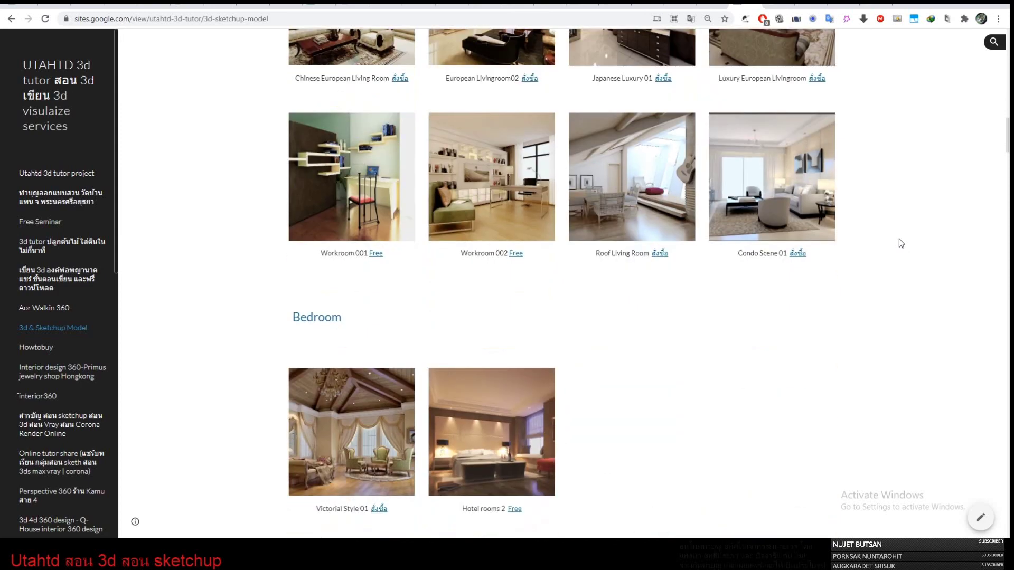
pyautogui.scroll(-4, 900, 243)
pyautogui.scroll(4, 900, 244)
pyautogui.scroll(-5, 834, 264)
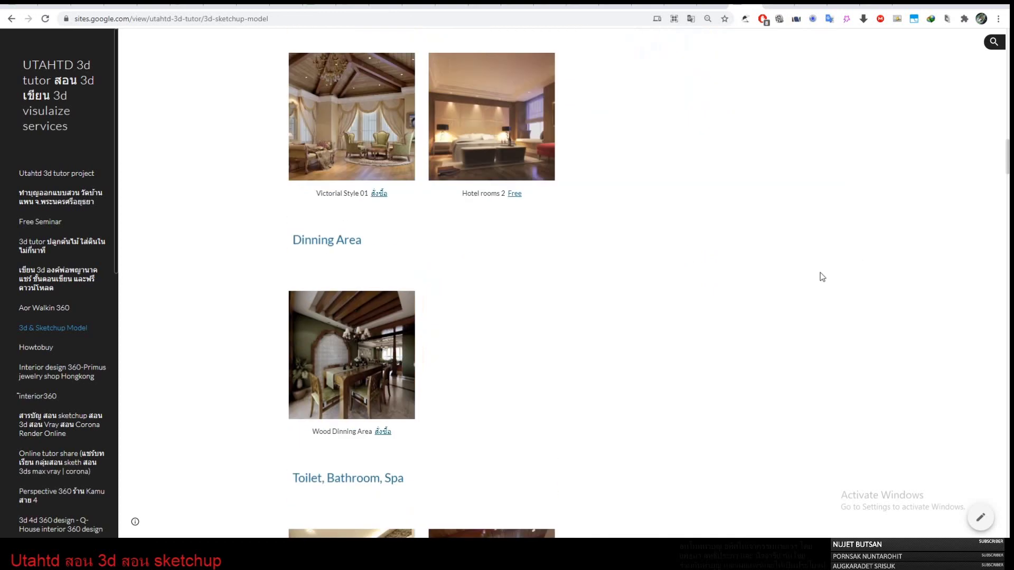
pyautogui.scroll(-5, 809, 263)
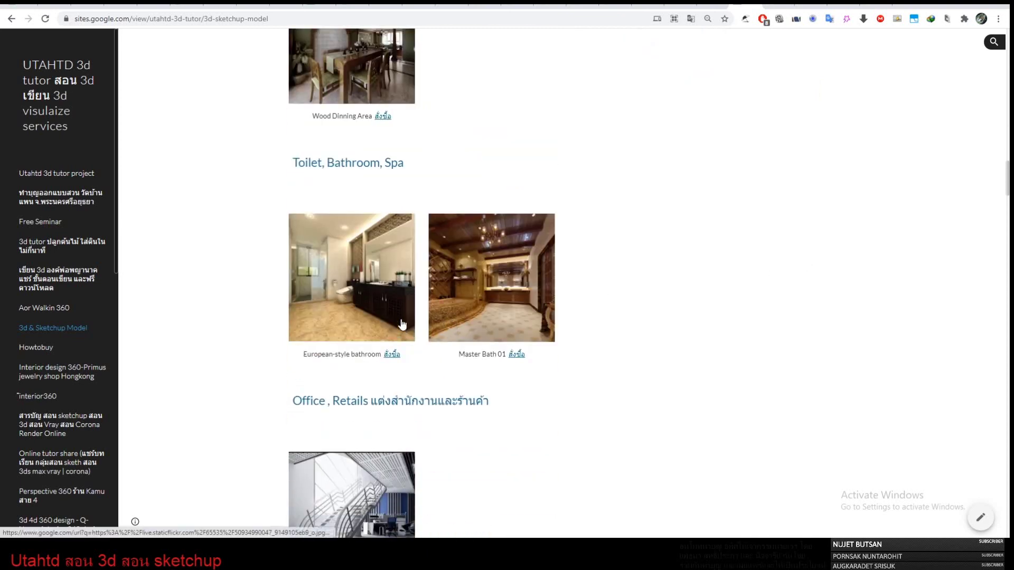
pyautogui.scroll(-3, 407, 322)
pyautogui.scroll(-6, 413, 314)
pyautogui.scroll(-4, 413, 314)
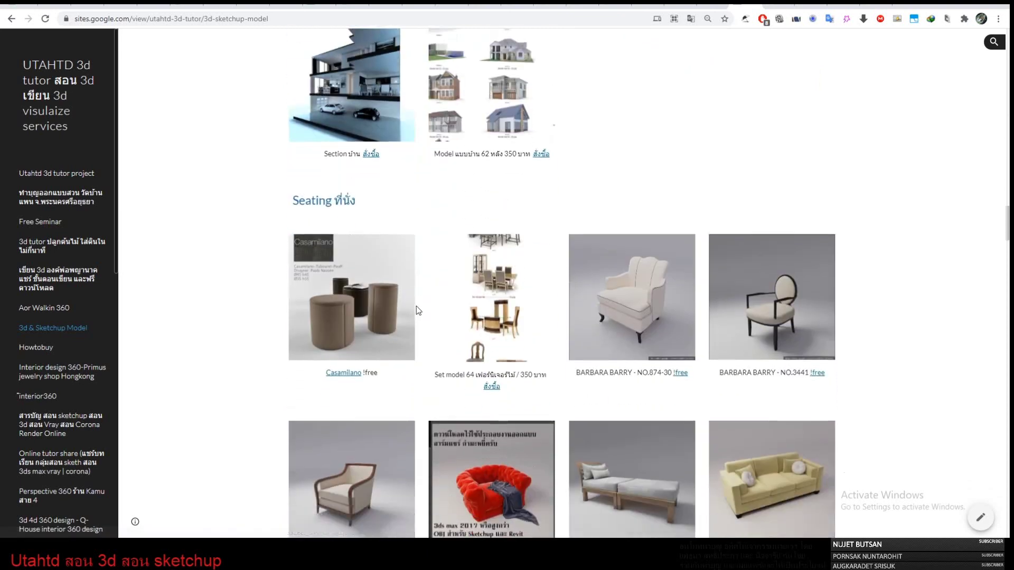
pyautogui.scroll(-3, 413, 313)
pyautogui.scroll(-4, 475, 285)
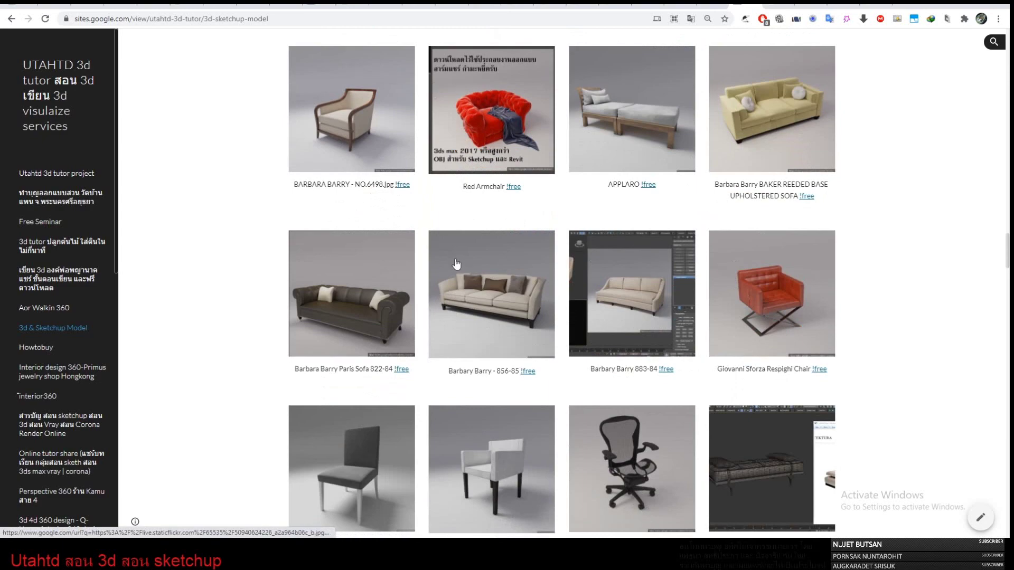
pyautogui.scroll(4, 834, 322)
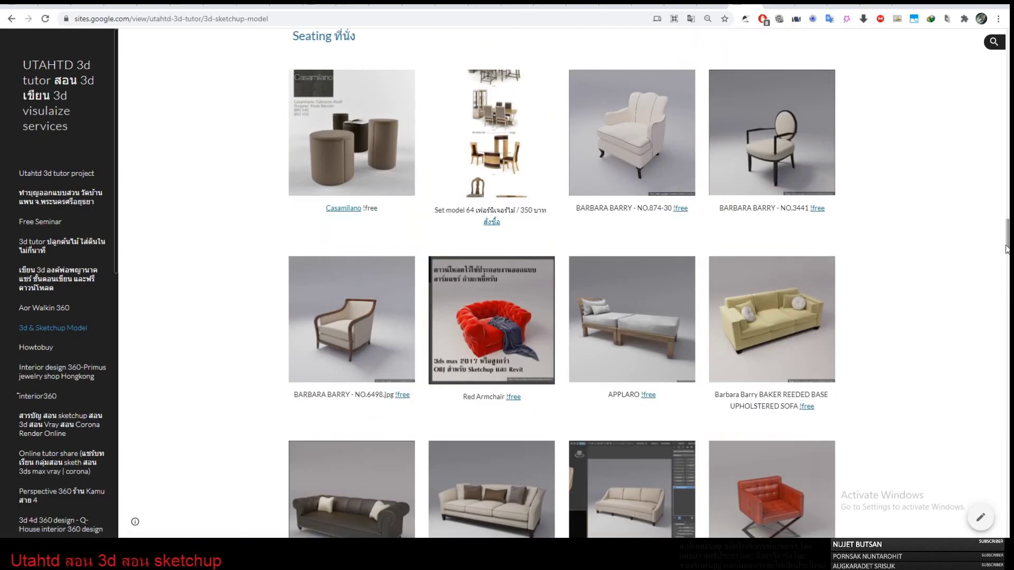
pyautogui.moveTo(1007, 235); pyautogui.dragTo(1006, 69)
pyautogui.scroll(-1, 893, 231)
pyautogui.scroll(-2, 890, 229)
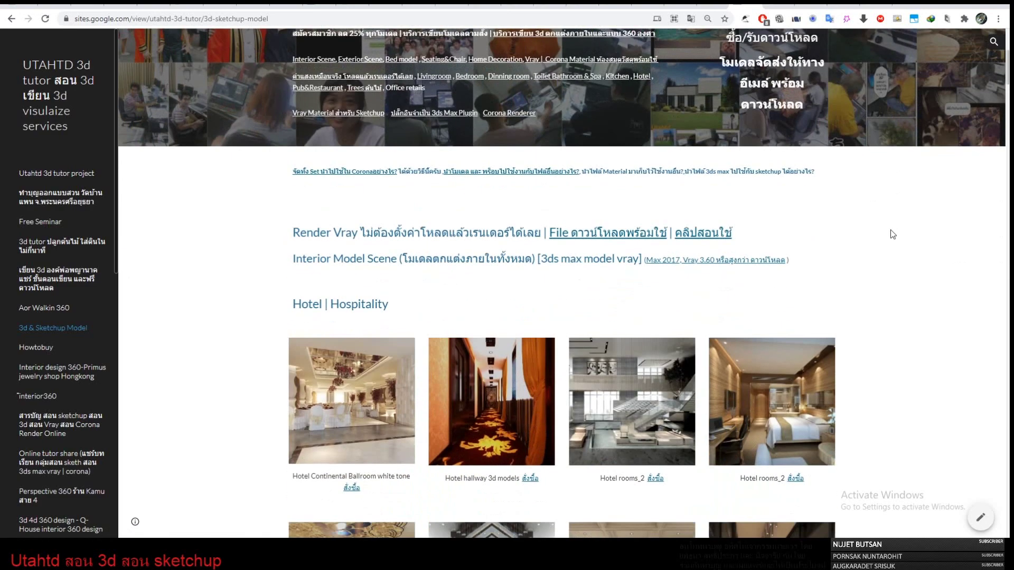
pyautogui.scroll(4, 888, 229)
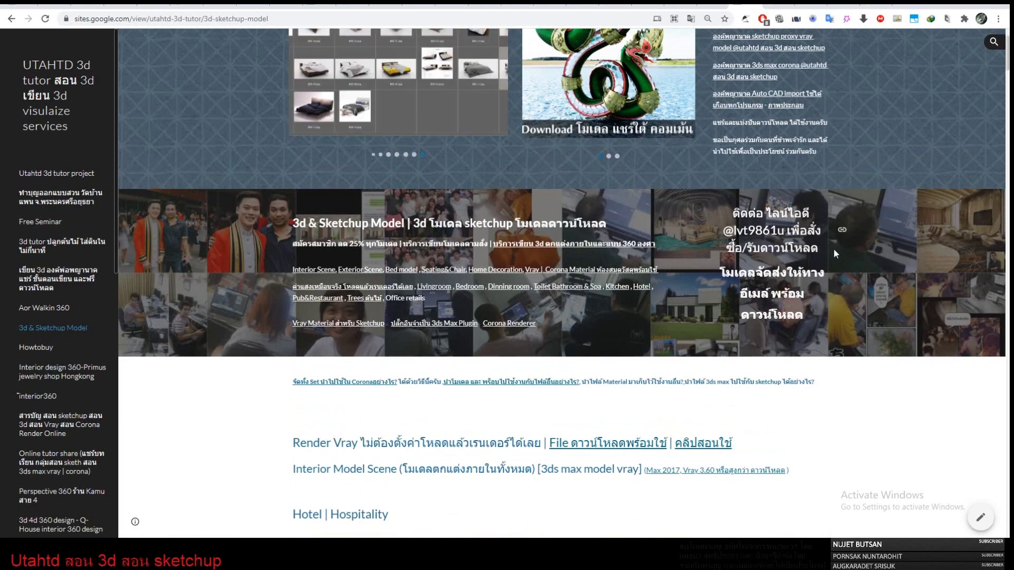
pyautogui.scroll(-1, 833, 252)
pyautogui.scroll(-5, 830, 251)
pyautogui.scroll(-4, 830, 250)
pyautogui.scroll(-4, 831, 249)
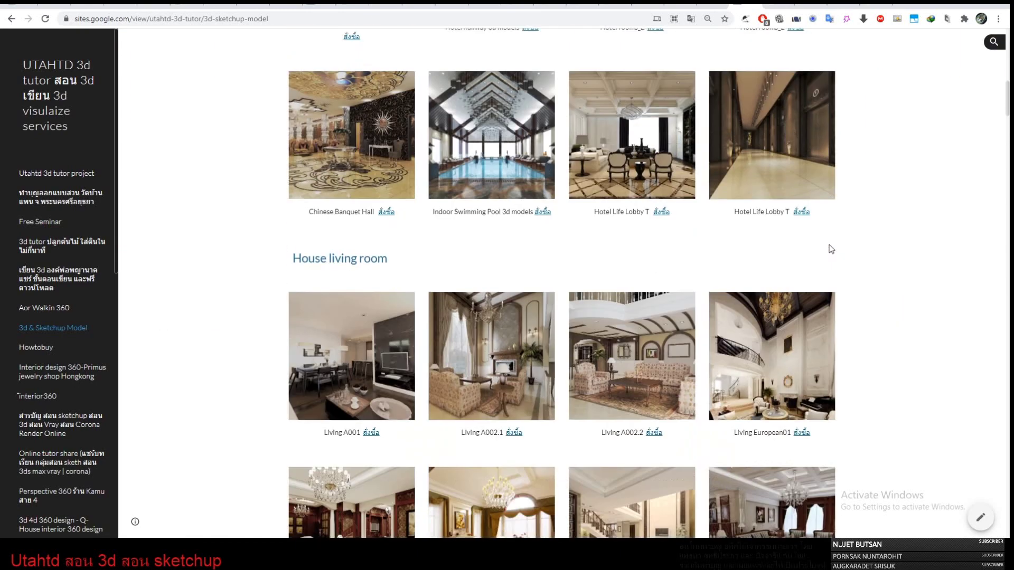
pyautogui.scroll(-1, 830, 248)
pyautogui.scroll(-4, 831, 249)
pyautogui.scroll(-1, 830, 248)
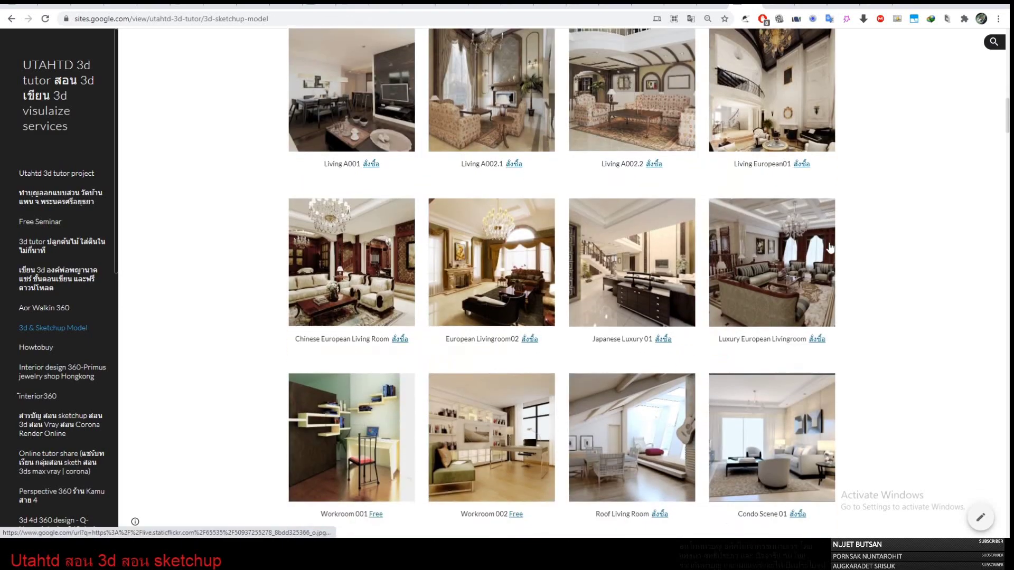
pyautogui.scroll(-4, 831, 248)
pyautogui.scroll(-4, 831, 247)
pyautogui.scroll(-3, 831, 246)
pyautogui.scroll(-1, 831, 245)
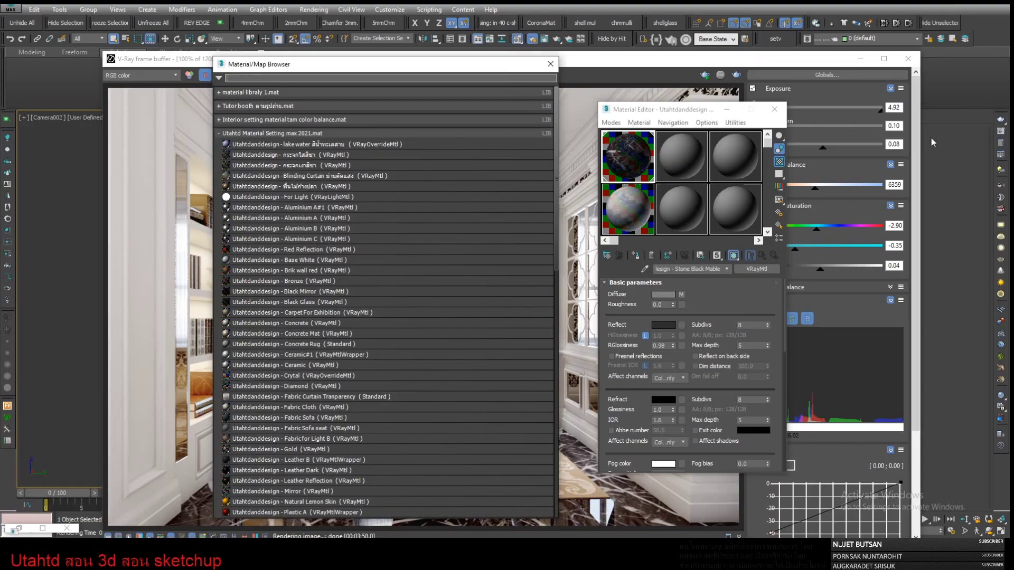
# Step: Close the Material/Map Browser and the Material Editor, revealing the colour-corrected 1200 x 833 render
pyautogui.click(550, 64)
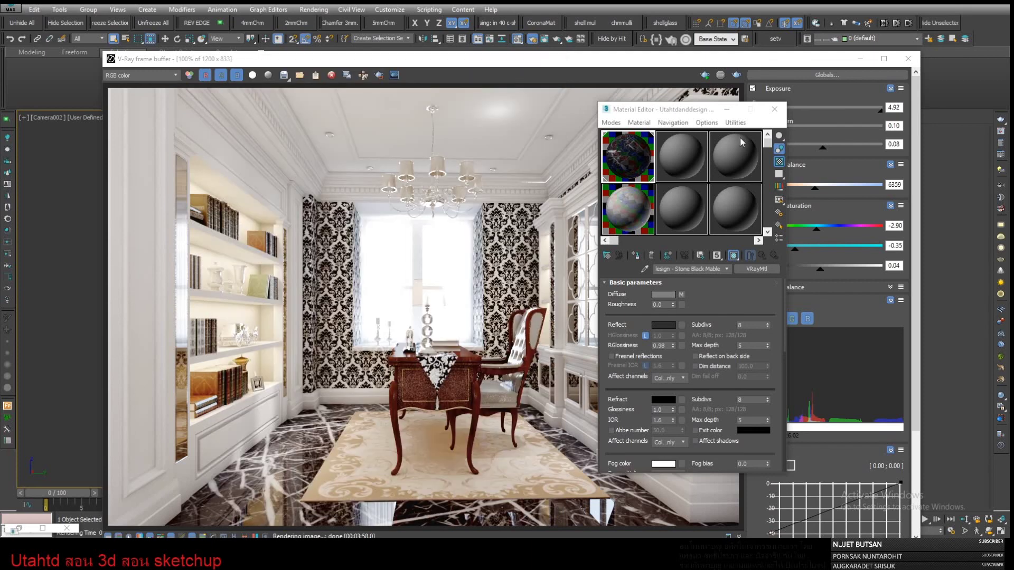
pyautogui.click(774, 109)
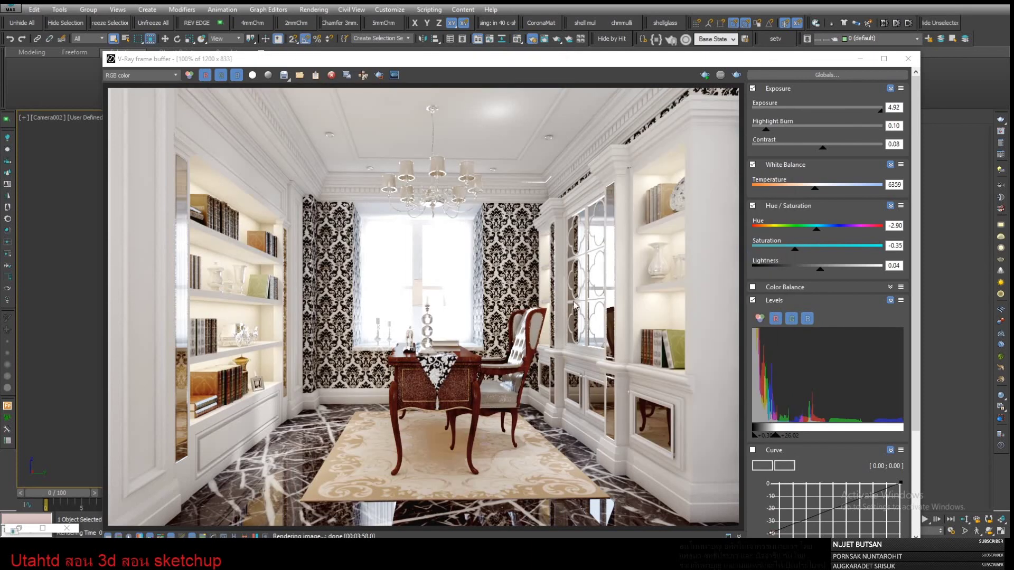